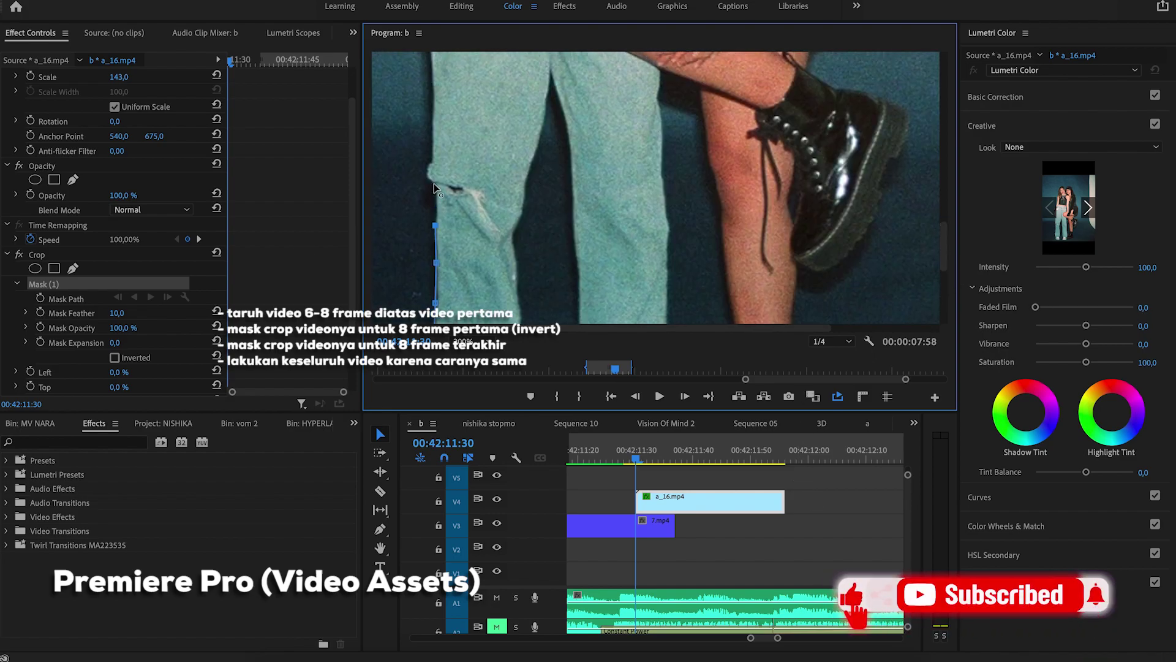
- Finish the Crop mask path around the two standing people in a_16.mp4 and fit the whole frame in the monitor
click(432, 183)
click(431, 160)
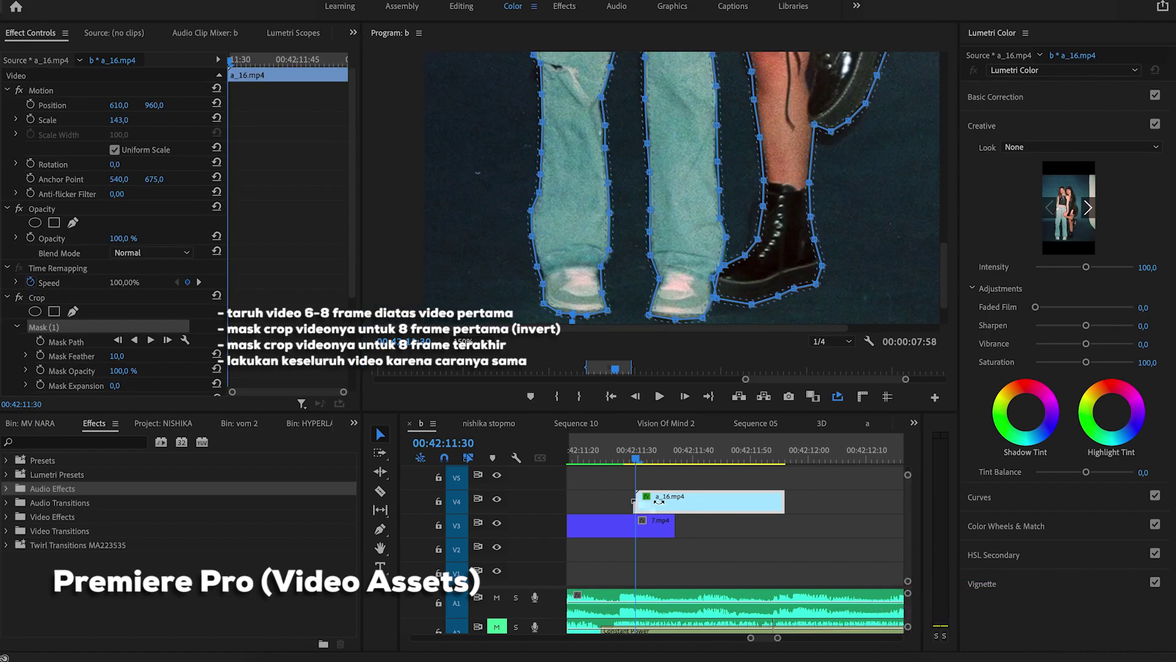
click(604, 481)
drag(944, 276, 942, 116)
click(469, 341)
click(469, 356)
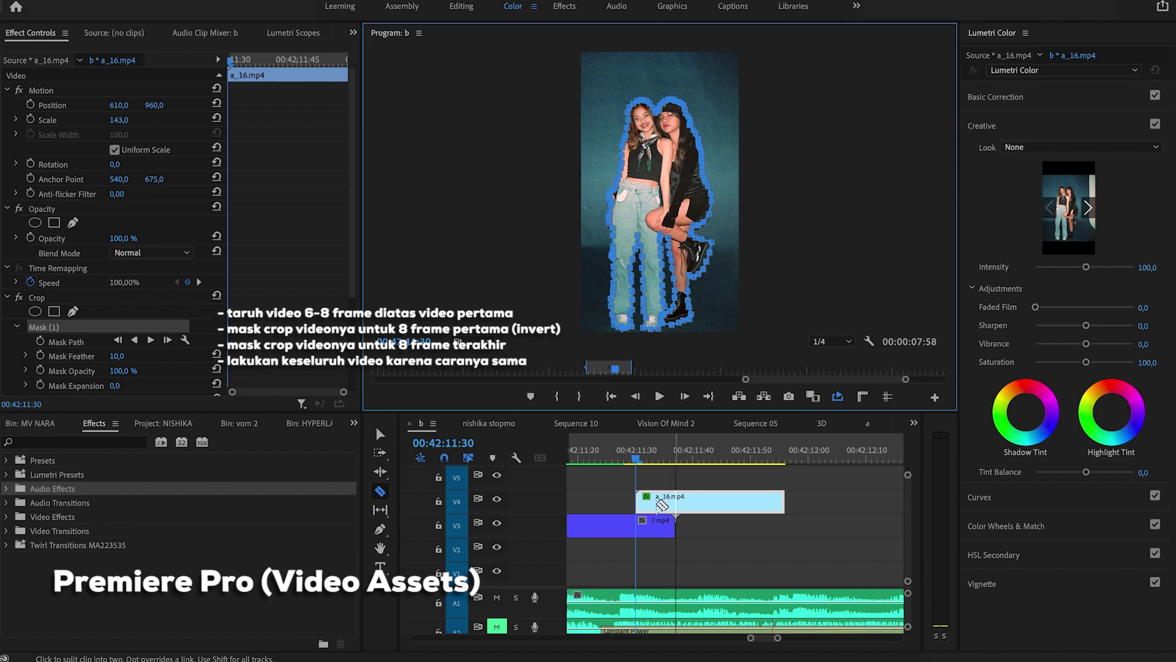
- Split a_16.mp4 where 7.mp4 ends, and set the first segment's Crop to 100% left with its mask inverted
click(659, 503)
key(v)
scroll(336, 286, down, 2)
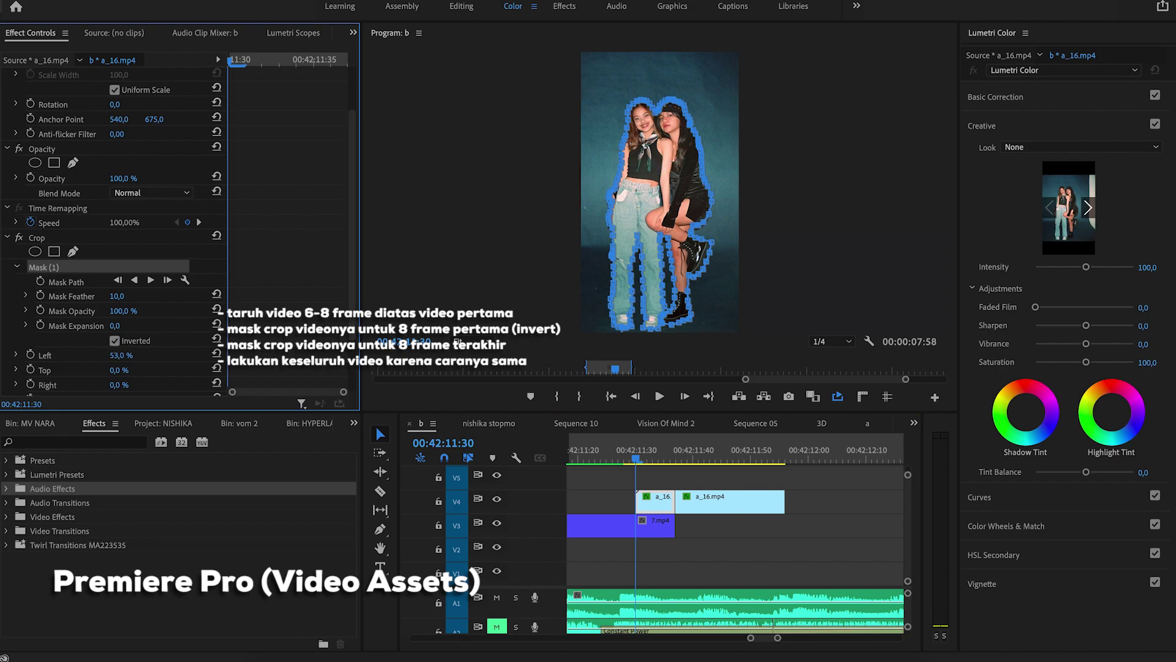
drag(130, 356, 130, 356)
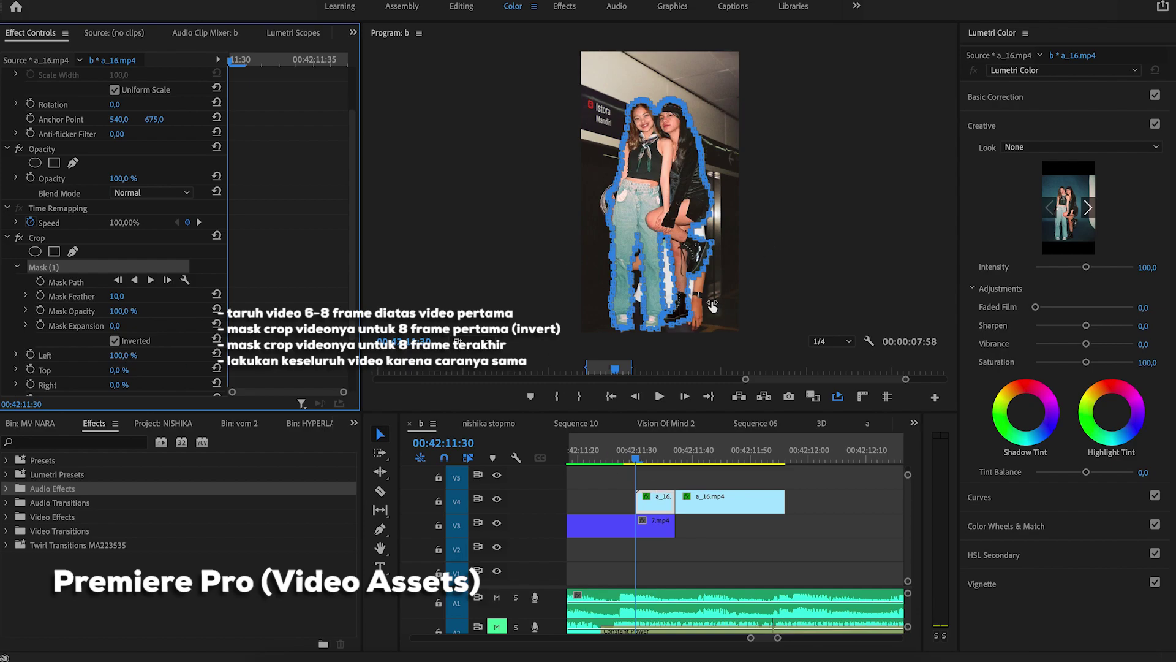
click(719, 483)
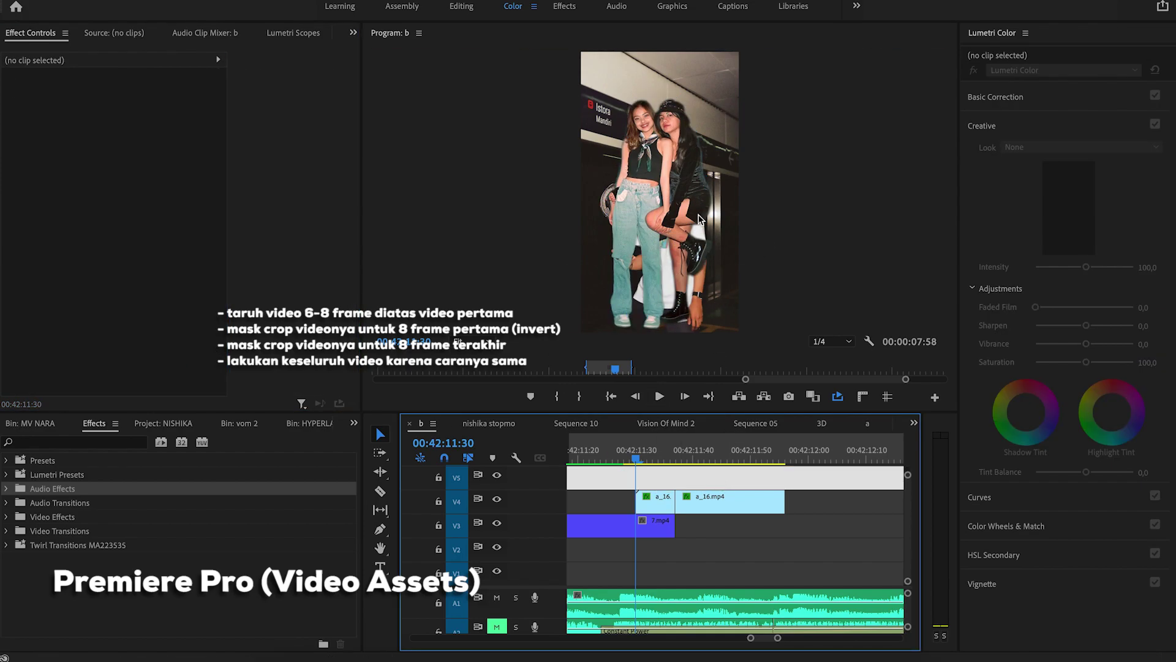
- Split the rest of a_16.mp4 at 00:42:11:50 and remove the Crop effect from its middle segment
drag(682, 459, 764, 461)
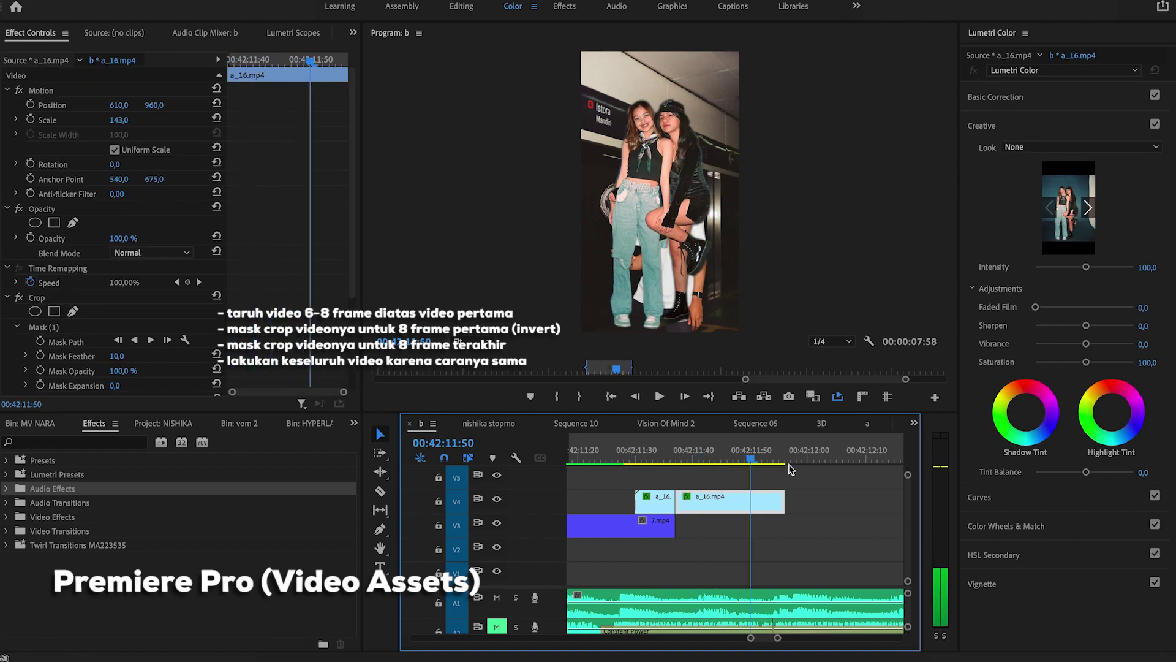
key(super+k)
click(723, 464)
click(115, 300)
key(Delete)
- On the last a_16.mp4 segment, keep the Crop at 100% left with its mask not inverted
click(763, 458)
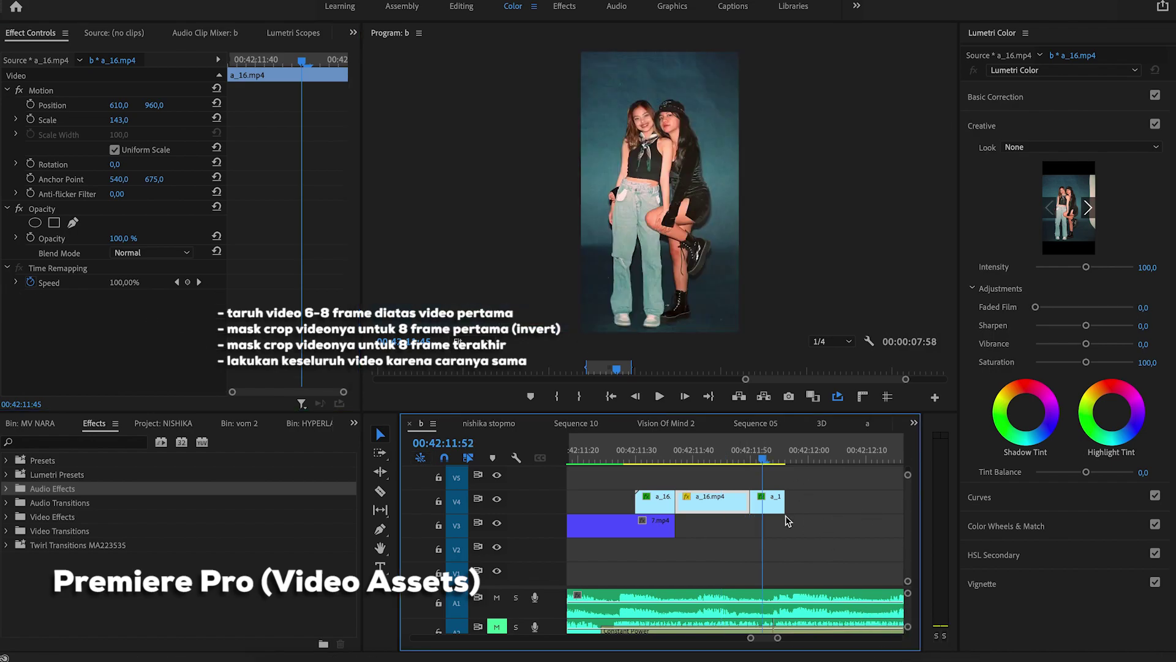
key(ctrl+z)
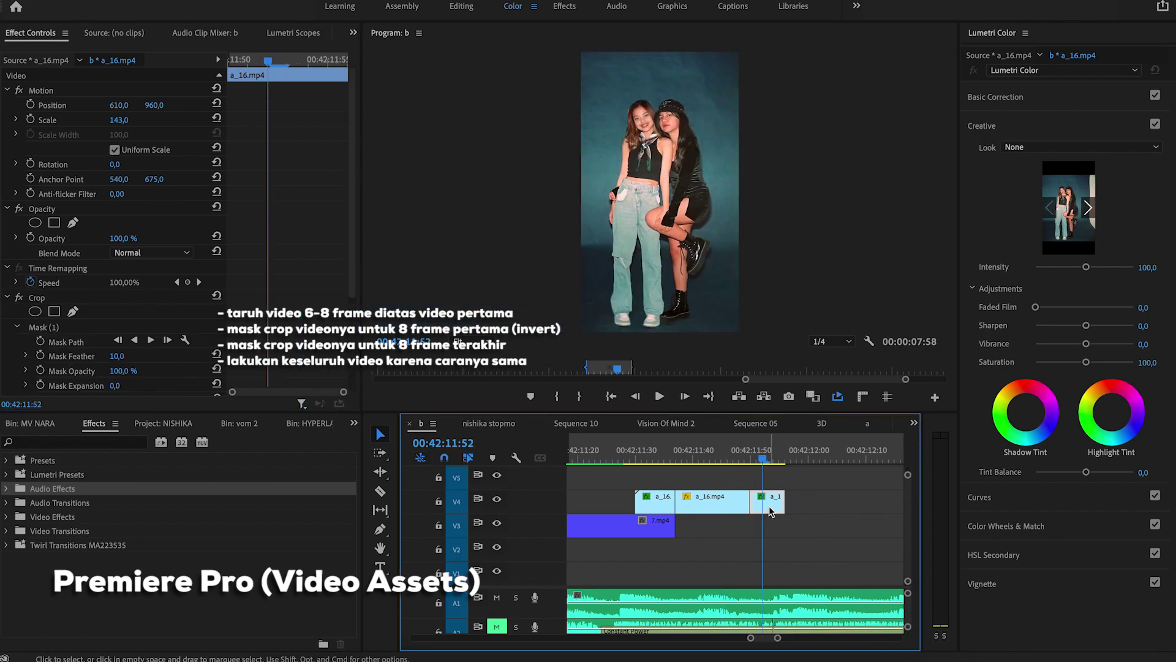
scroll(92, 276, down, 5)
click(64, 334)
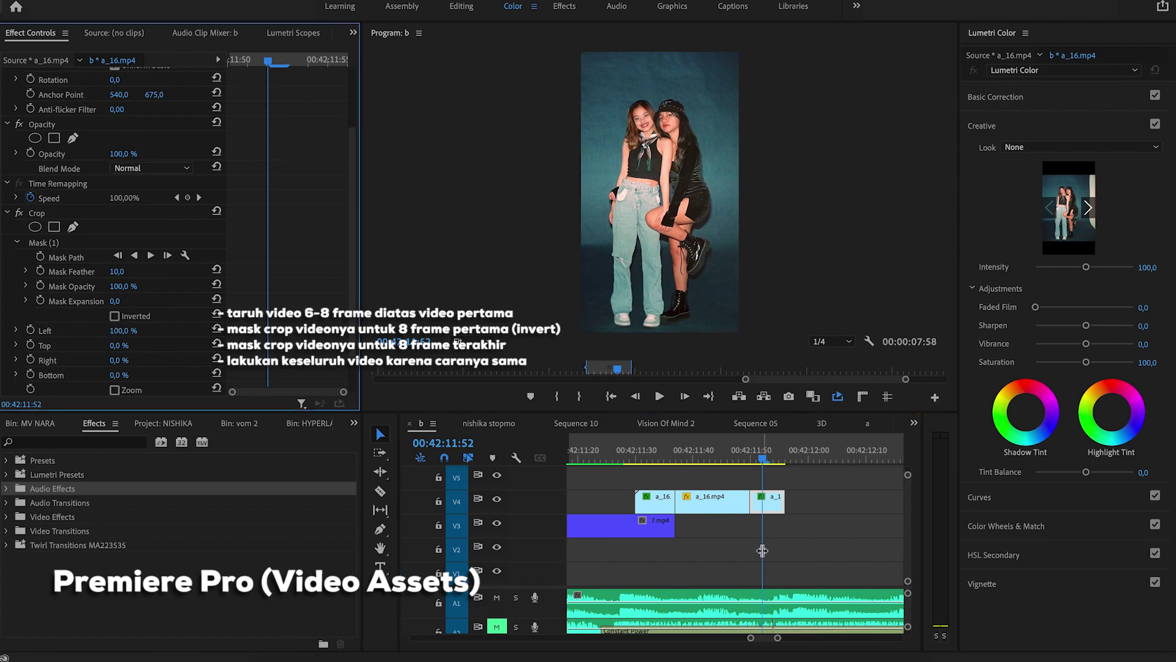
- Set the mask expansion of the last a_16.mp4 segment's Crop to 8
click(793, 464)
key(minus)
key(minus)
key(minus)
key(equal)
key(equal)
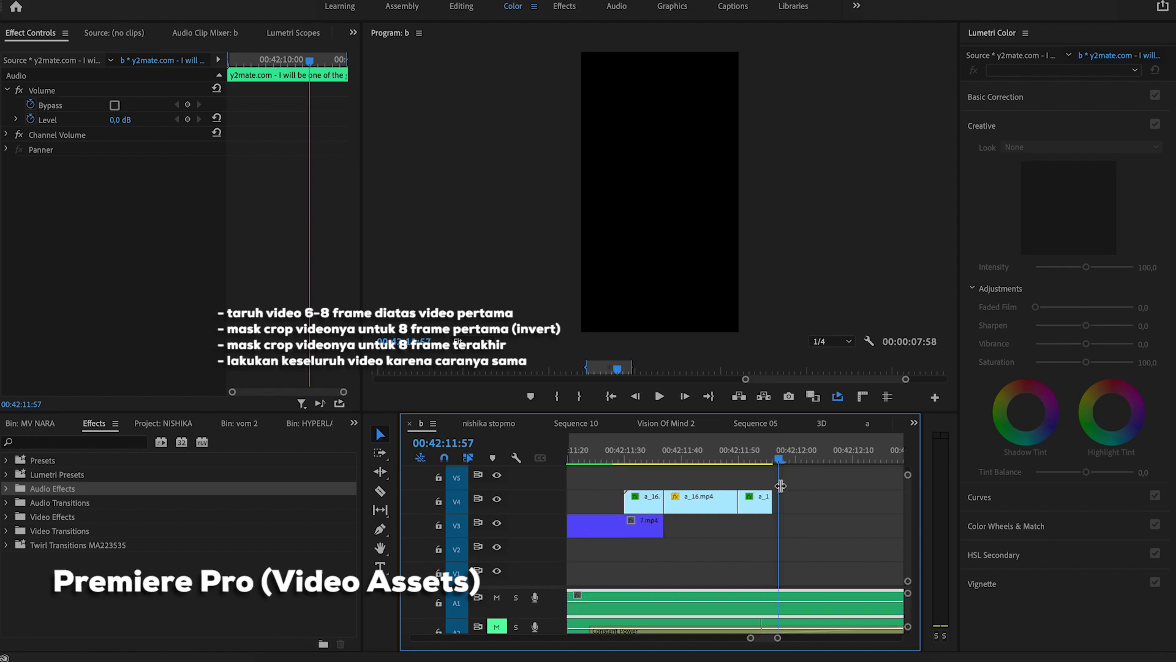
click(753, 456)
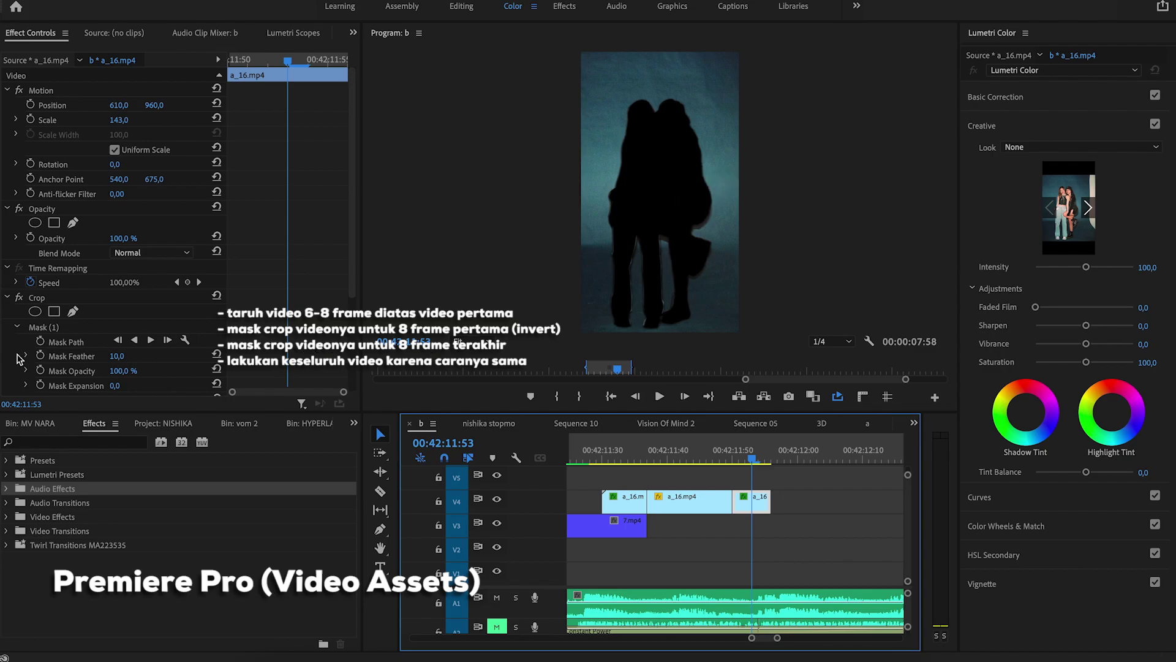
scroll(305, 226, down, 4)
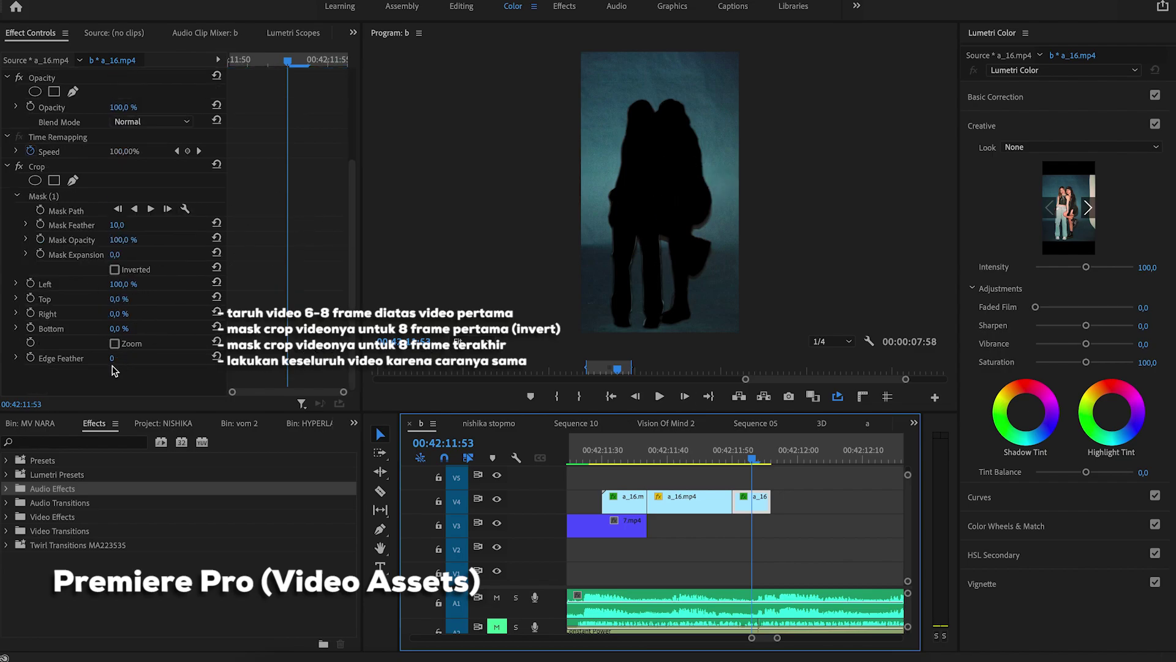
click(115, 255)
text(5)
key(Return)
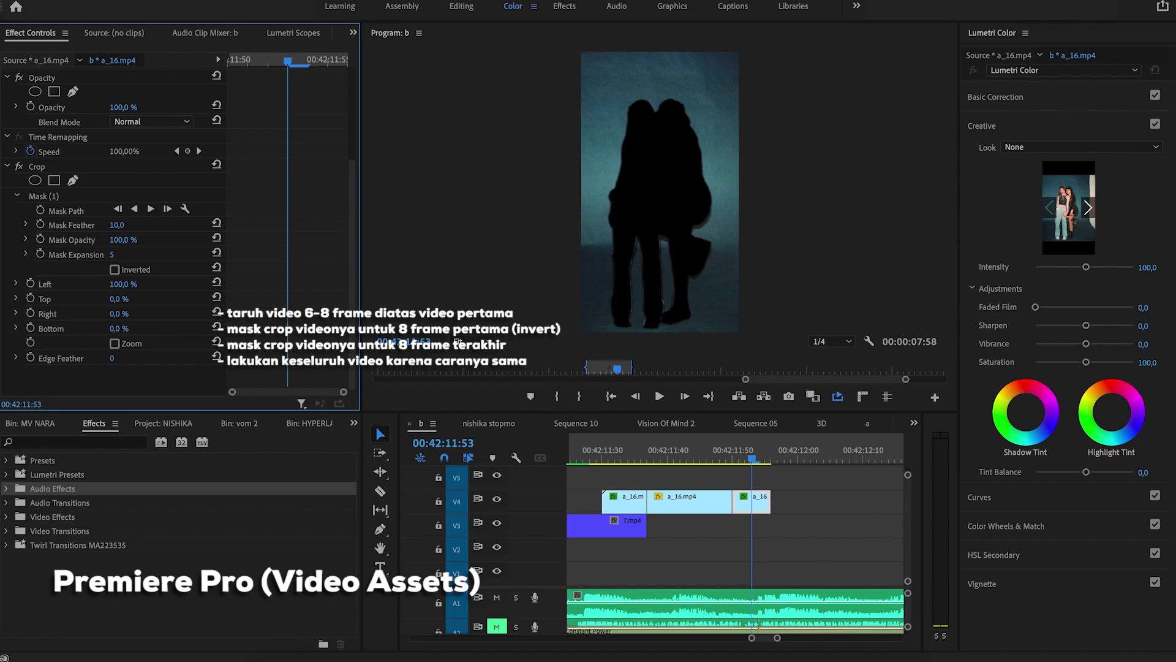
click(129, 251)
text(8)
key(Return)
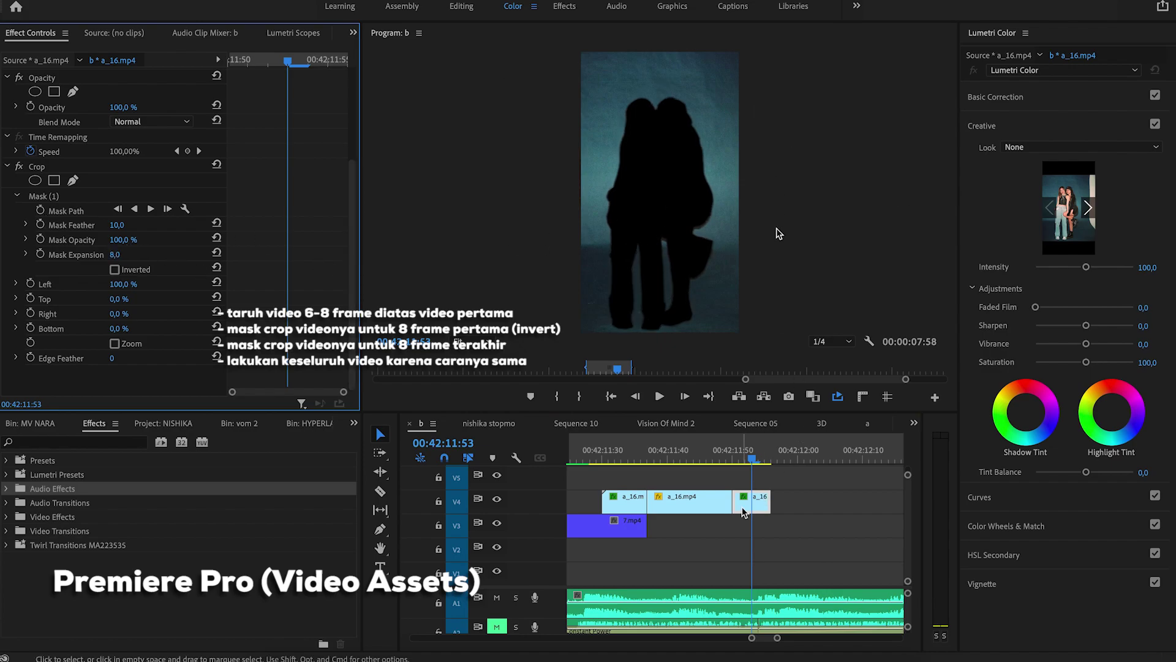
- Move a_17.mp4 from V1 to V3 beneath the last a_16.mp4 segment, starting at 00:42:11:50
scroll(742, 511, down, 3)
scroll(742, 511, down, 3)
click(796, 460)
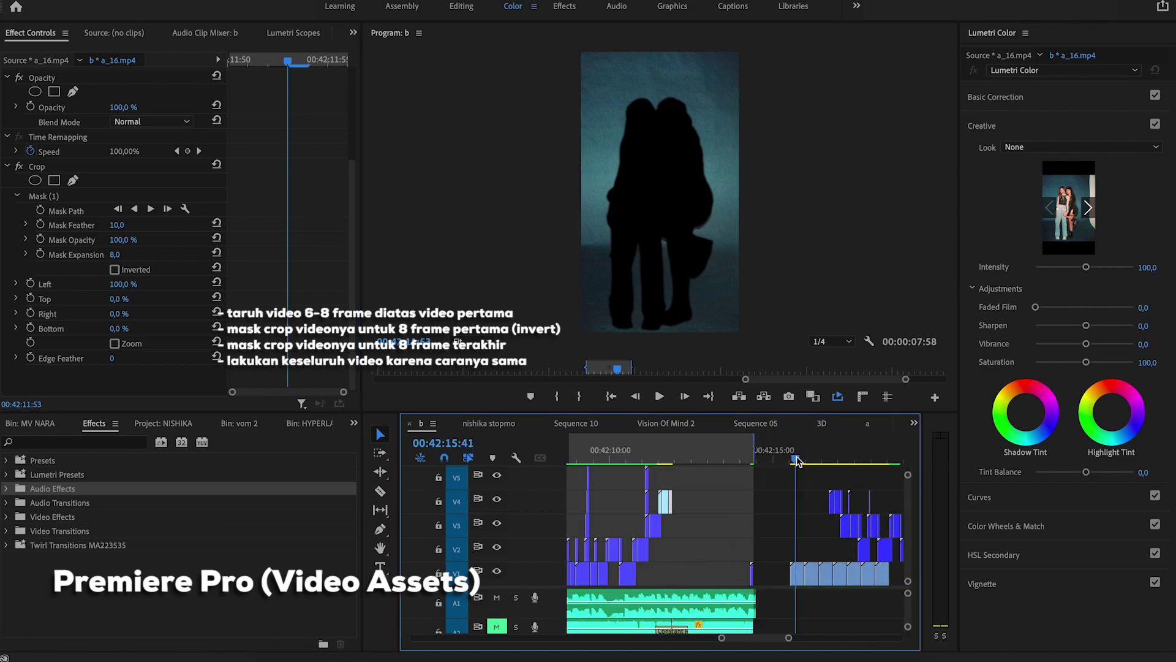
click(799, 576)
click(813, 458)
drag(812, 572, 688, 507)
scroll(670, 525, up, 5)
click(679, 456)
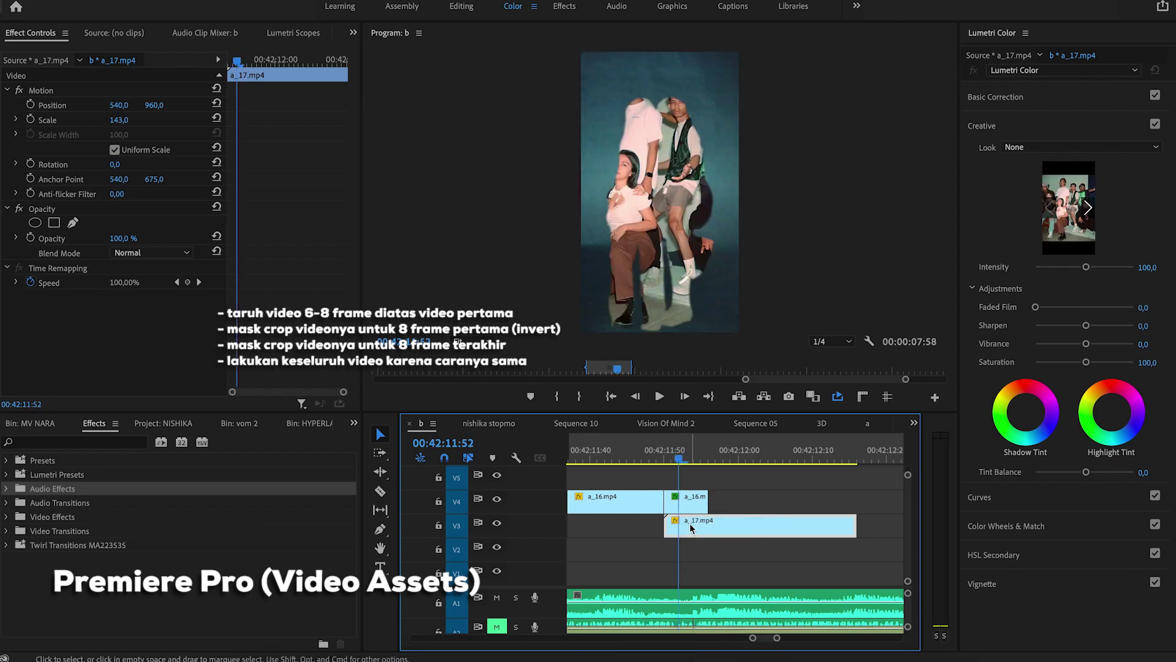
- Move a_20.mp4 from V1 to V4 so that it overlaps the last frames of a_17.mp4
scroll(686, 501, down, 2)
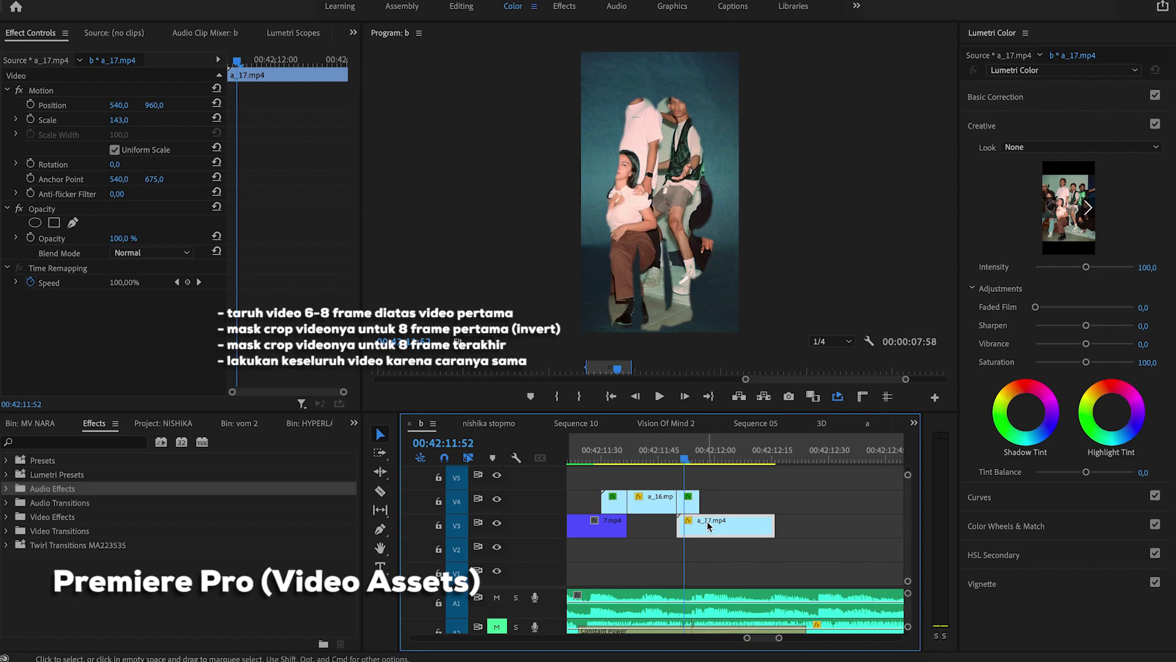
drag(686, 462, 723, 463)
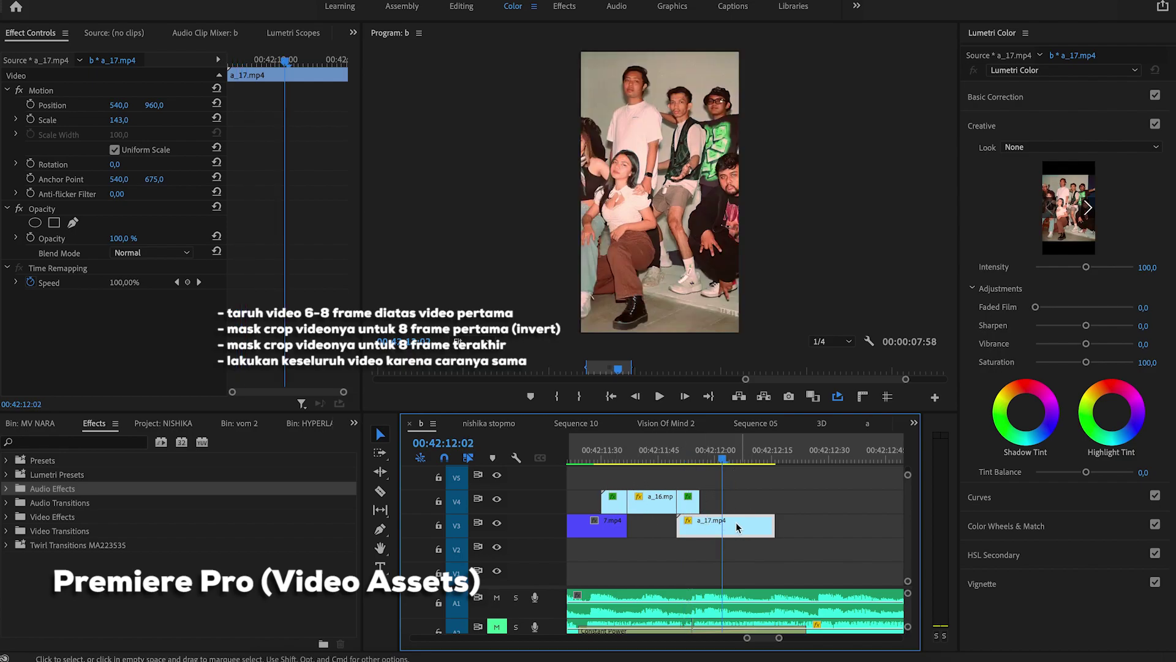
scroll(748, 514, down, 5)
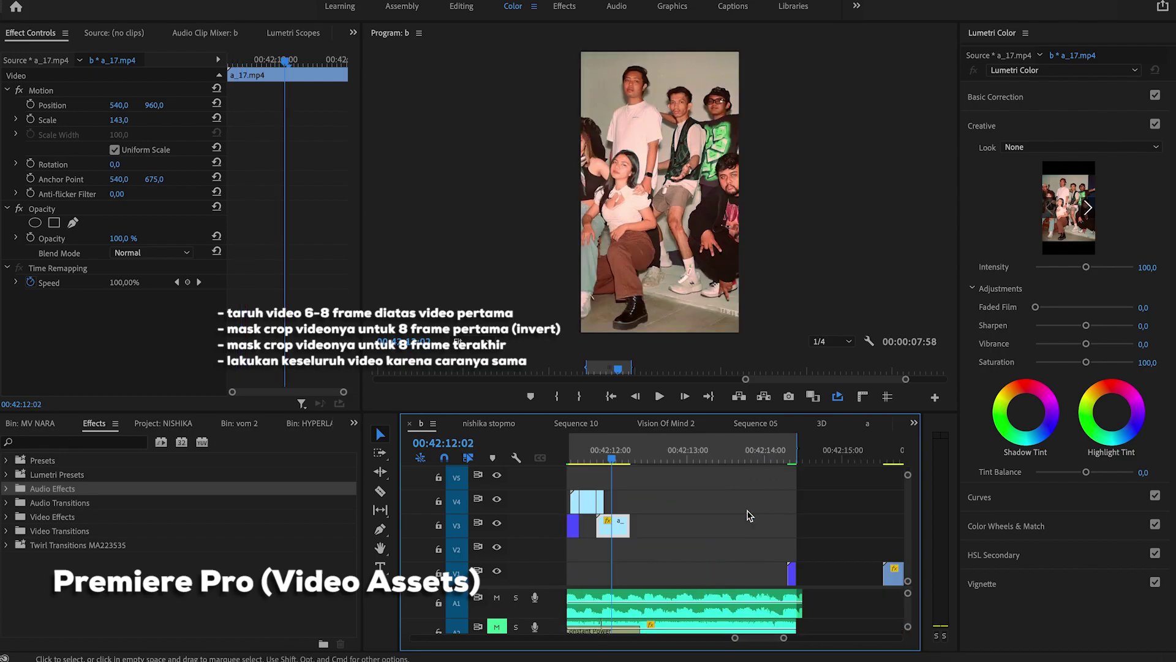
drag(803, 572, 680, 512)
key(equal)
key(equal)
key(equal)
key(equal)
scroll(640, 520, left, 3)
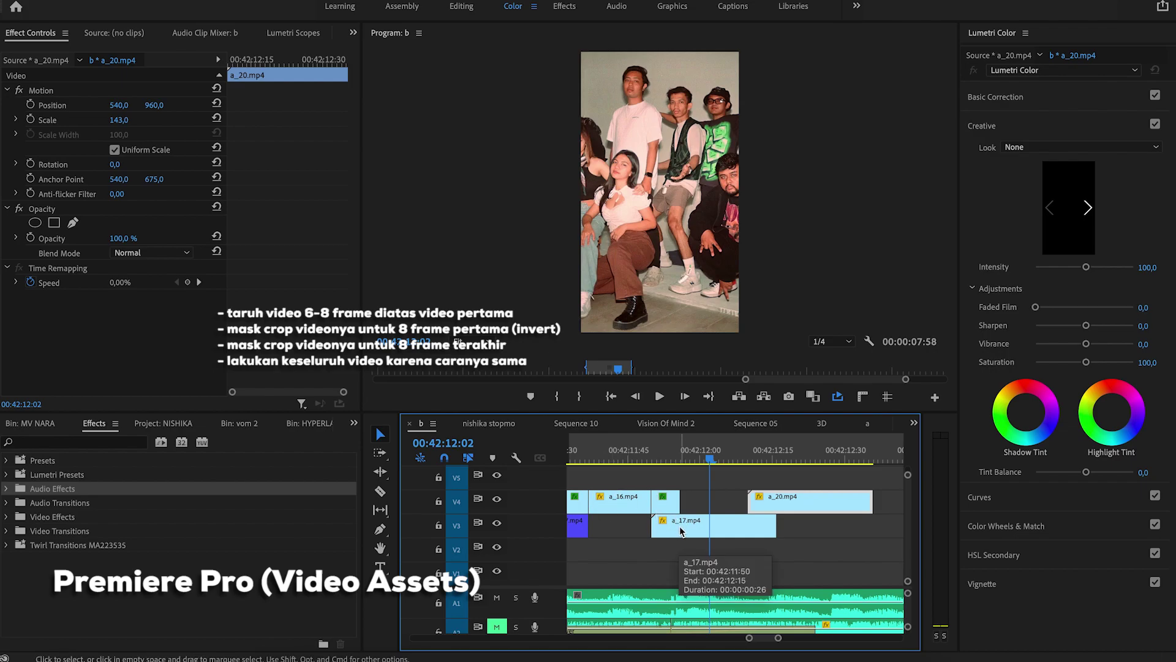
- Scrub the timeline from the last a_16.mp4 segment through a_17.mp4 to a_20.mp4 to check the transitions
click(670, 458)
click(670, 495)
drag(679, 461, 758, 458)
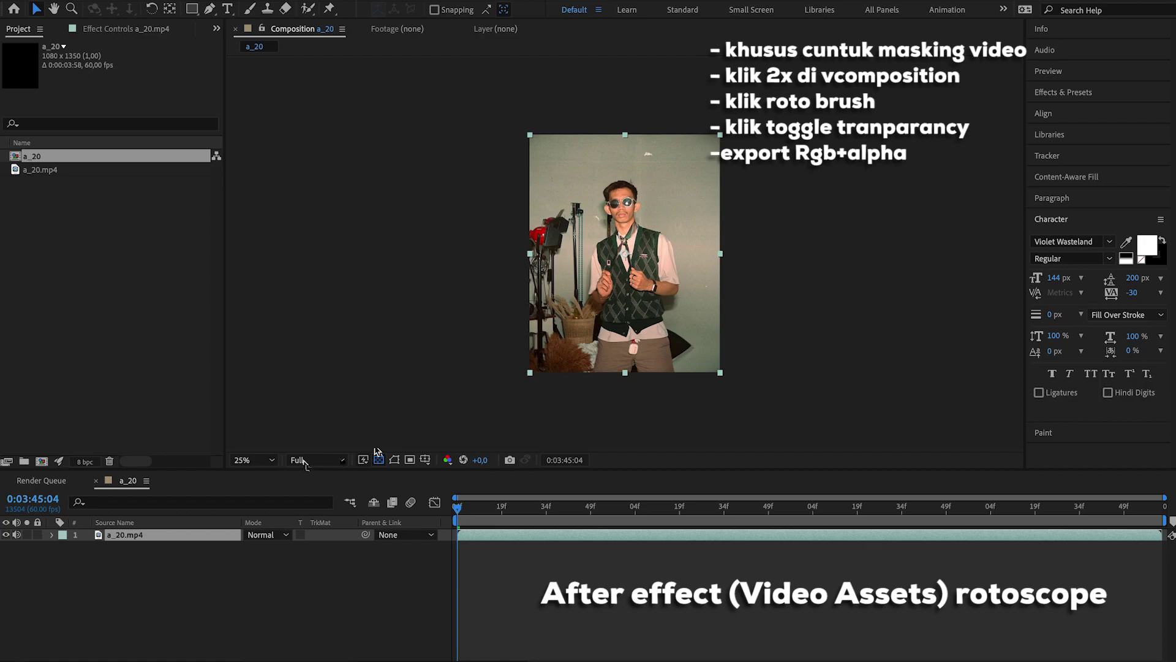
- In After Effects, open the a_20.mp4 layer and paint a Roto Brush selection over the standing man
click(271, 460)
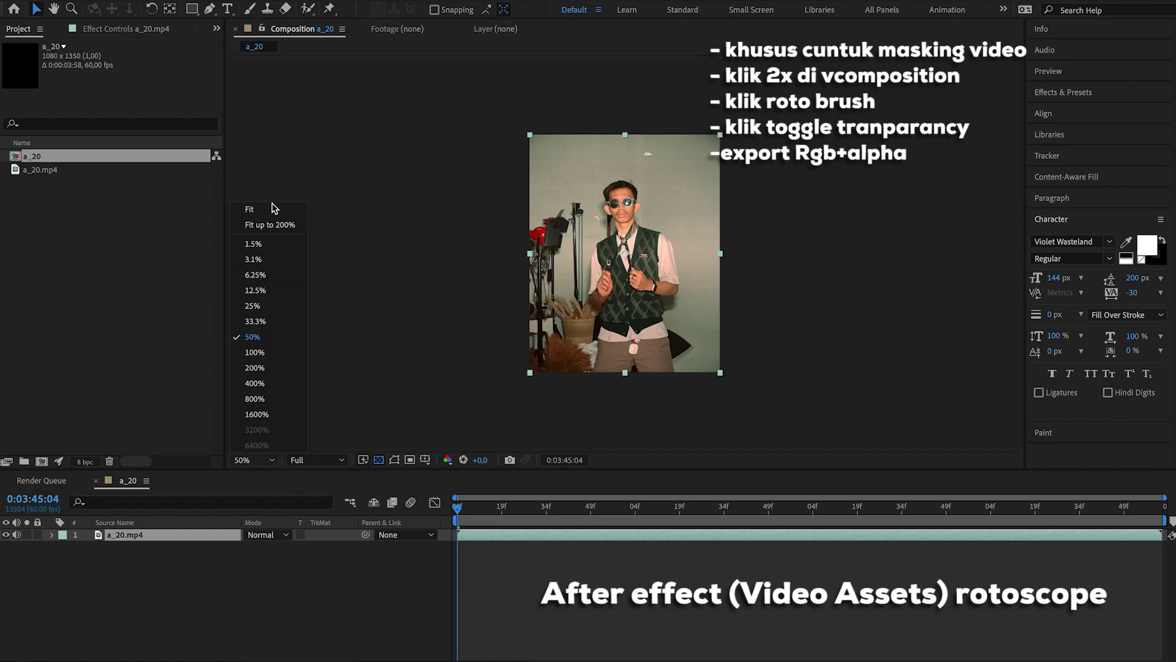
click(274, 205)
double_click(582, 530)
click(308, 9)
mouse_move(639, 142)
mouse_down()
mouse_move(606, 218)
mouse_move(604, 391)
mouse_move(658, 384)
mouse_move(674, 334)
mouse_up()
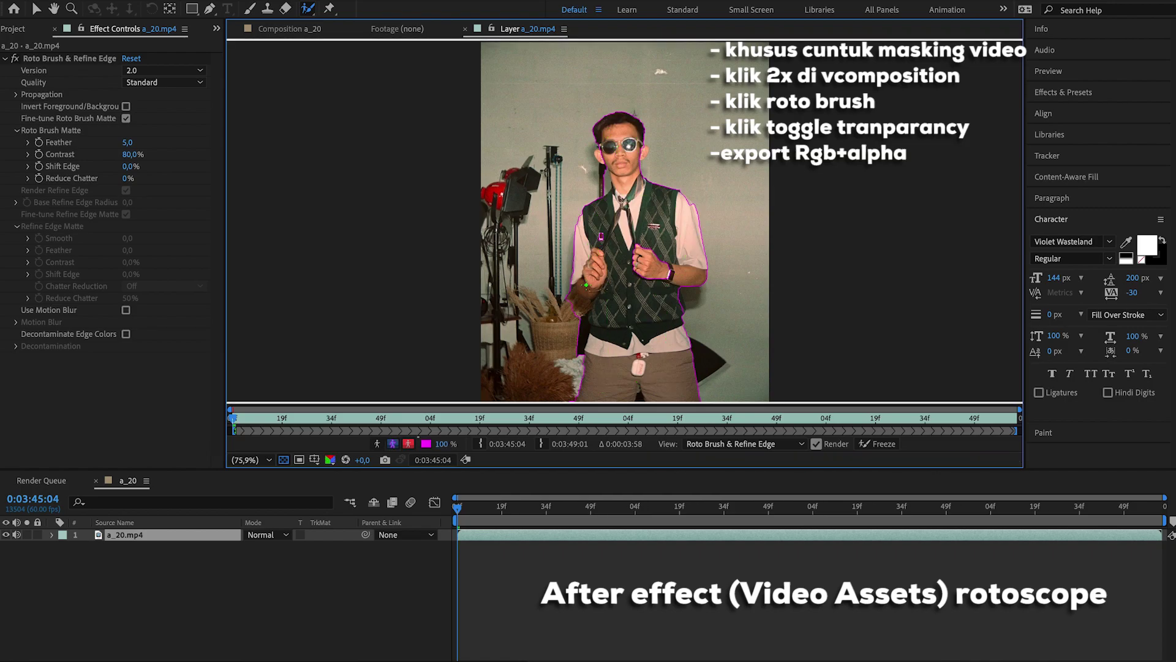
- Refine the Roto Brush selection around the man's raised hand, shoulder and ear
click(599, 235)
click(724, 357)
click(599, 234)
scroll(708, 192, up, 6)
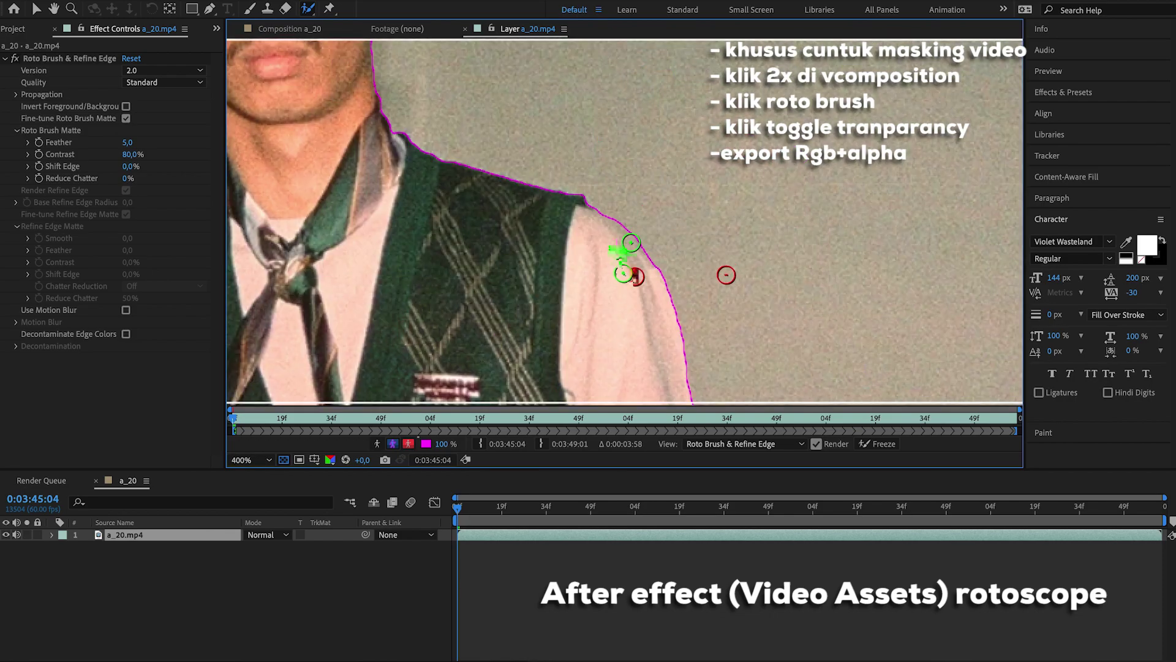
scroll(624, 273, down, 1)
drag(507, 96, 508, 106)
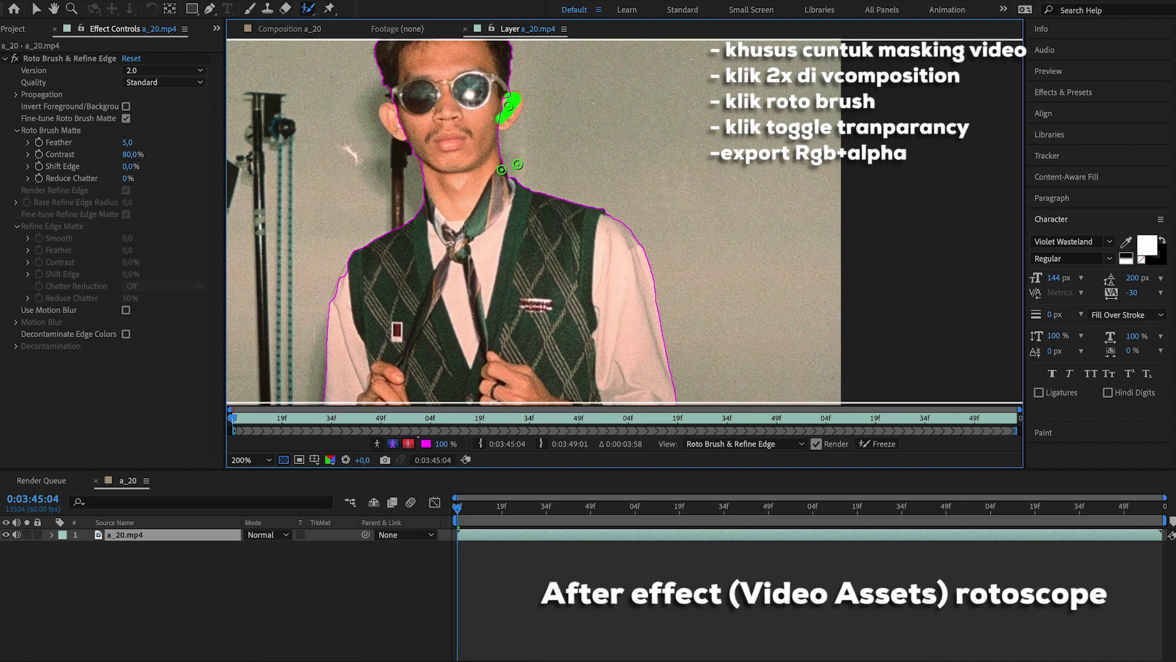
scroll(524, 258, down, 3)
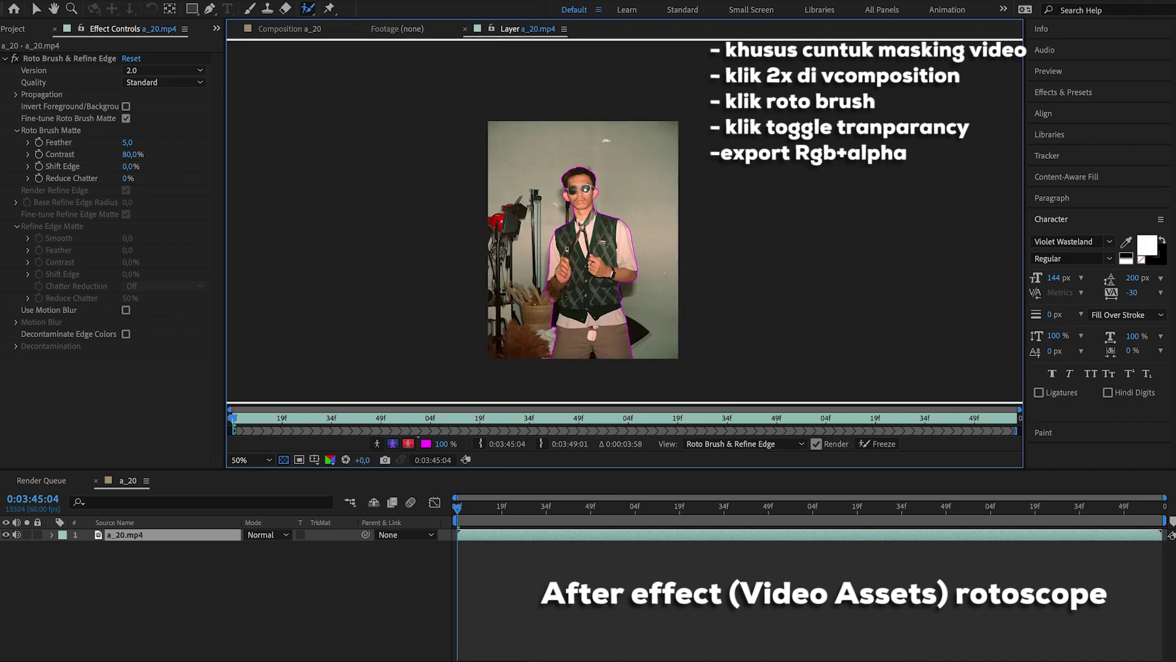
- Correct the Roto Brush edge along the man's forearm and both sides of his vest
scroll(550, 328, up, 4)
mouse_move(532, 142)
mouse_down()
mouse_move(569, 244)
mouse_move(567, 331)
mouse_up()
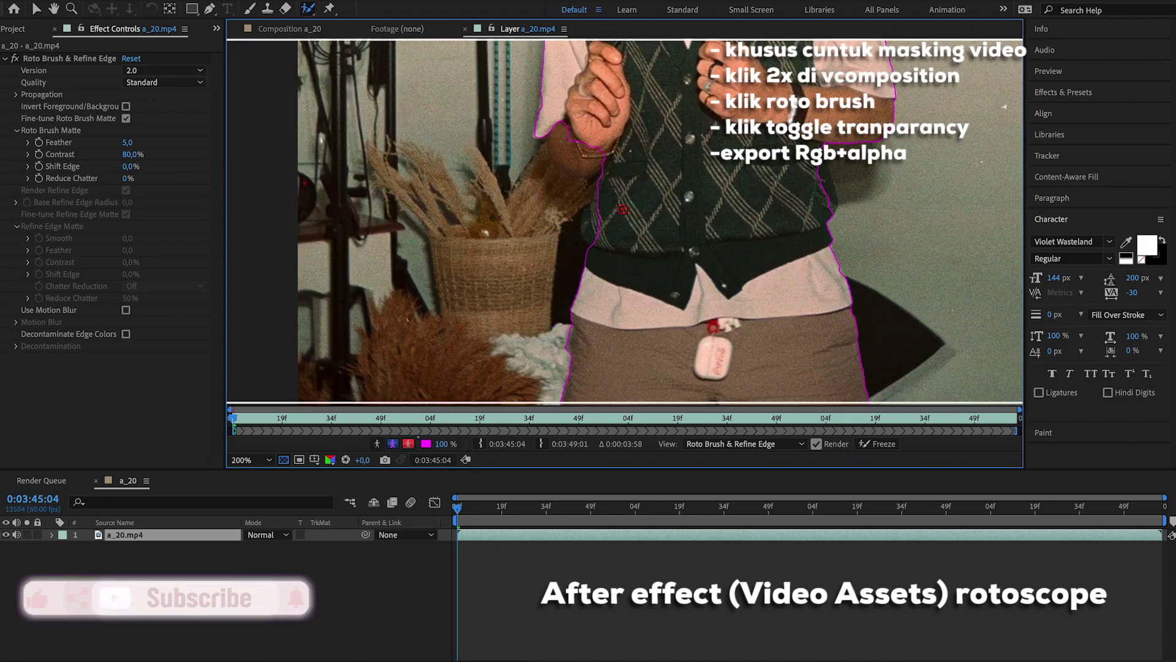
mouse_move(557, 129)
mouse_down()
mouse_move(602, 162)
mouse_move(597, 239)
mouse_up()
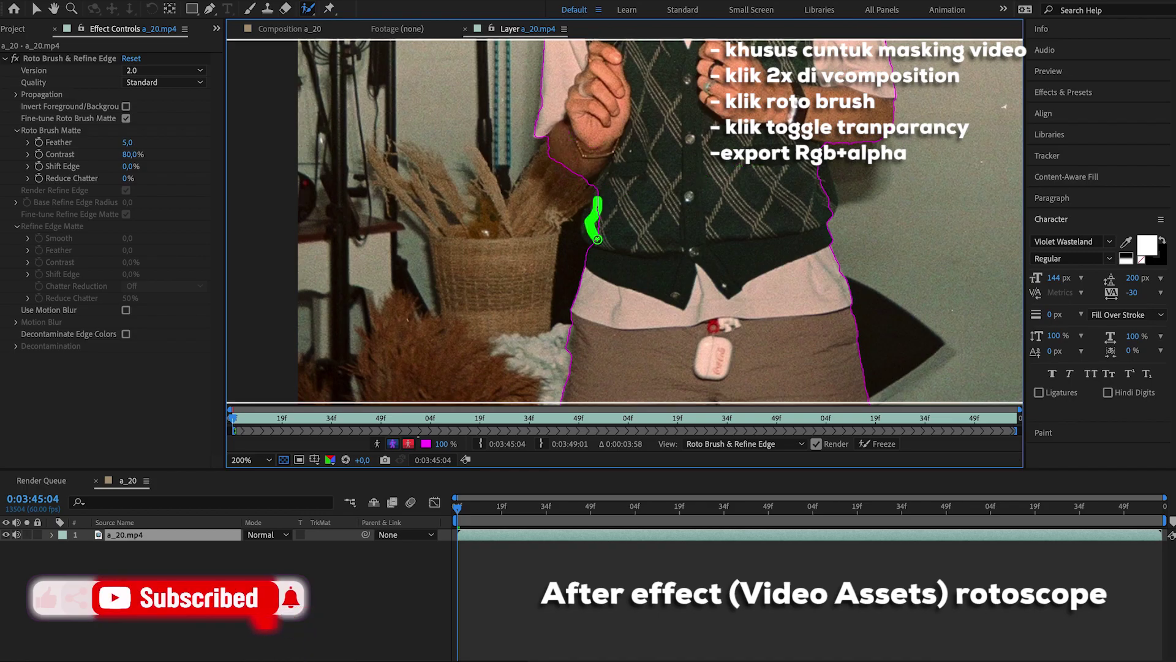
mouse_move(819, 164)
mouse_down()
mouse_move(830, 194)
mouse_move(849, 184)
mouse_up()
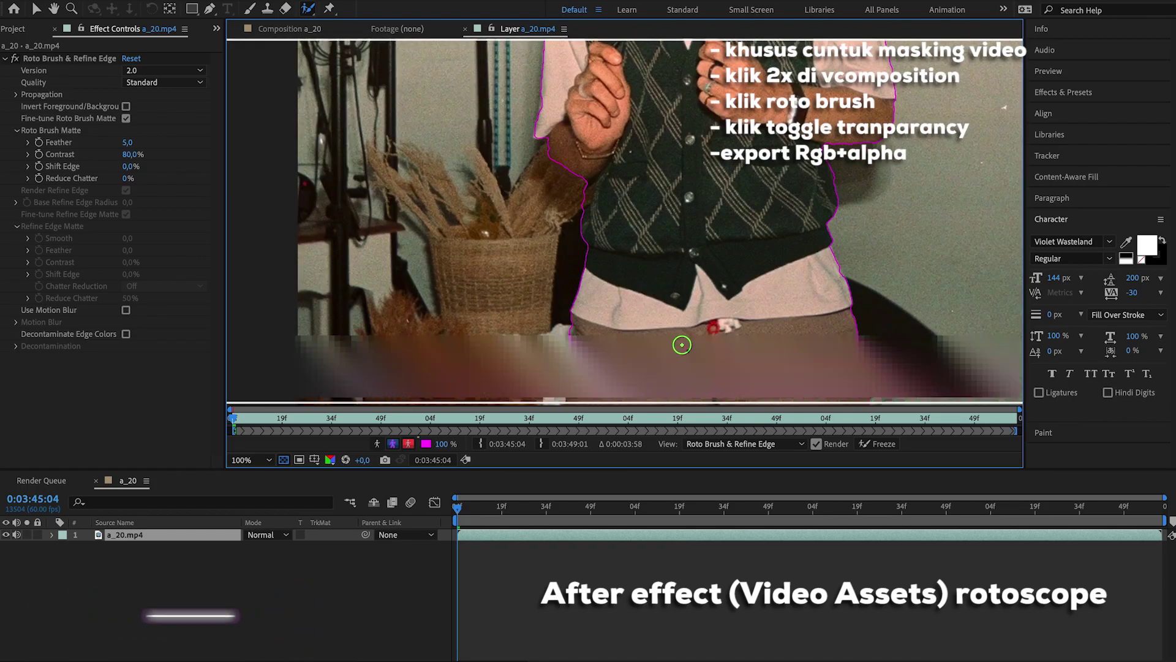
- Exclude the gap between the legs and the background beside the trousers from the Roto Brush selection
scroll(679, 331, up, 2)
drag(679, 318, 678, 254)
drag(356, 283, 331, 327)
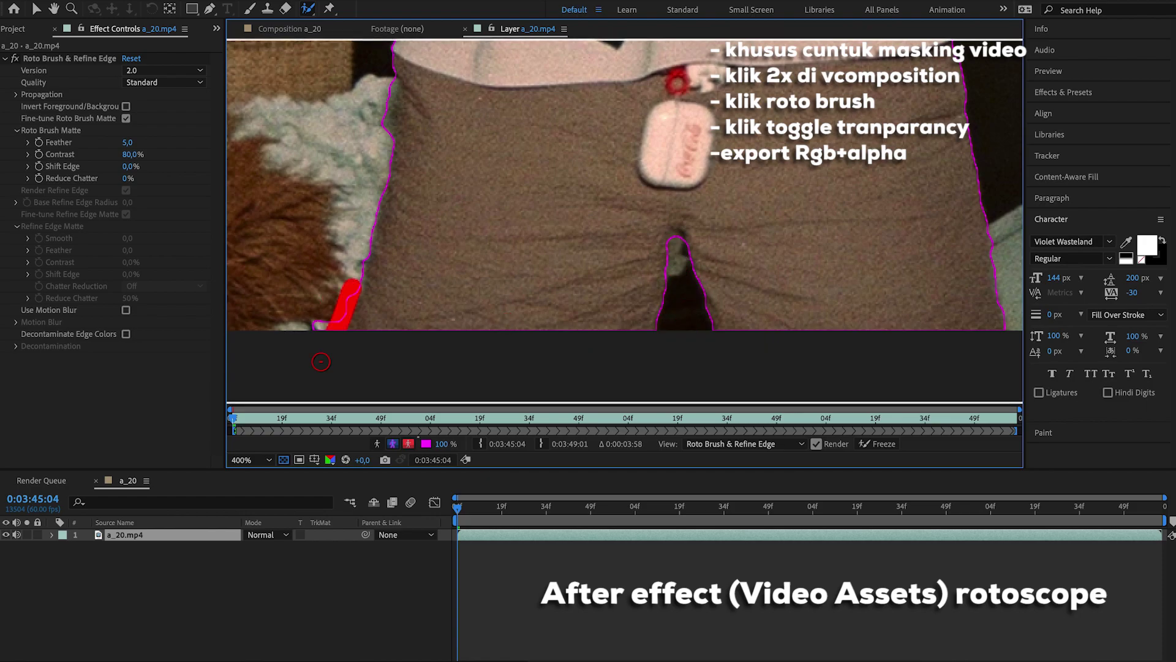
click(248, 459)
click(257, 226)
- Shorten the work area to about 0:03:46:49 and propagate the Roto Brush selection through its frames
key(v)
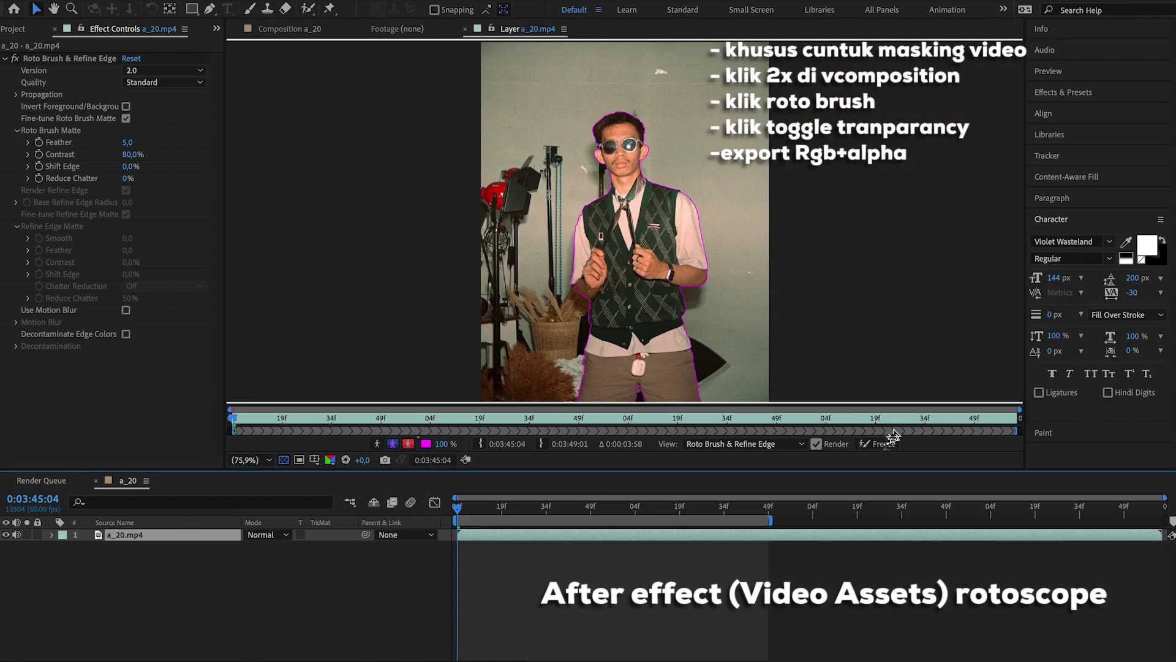
click(745, 508)
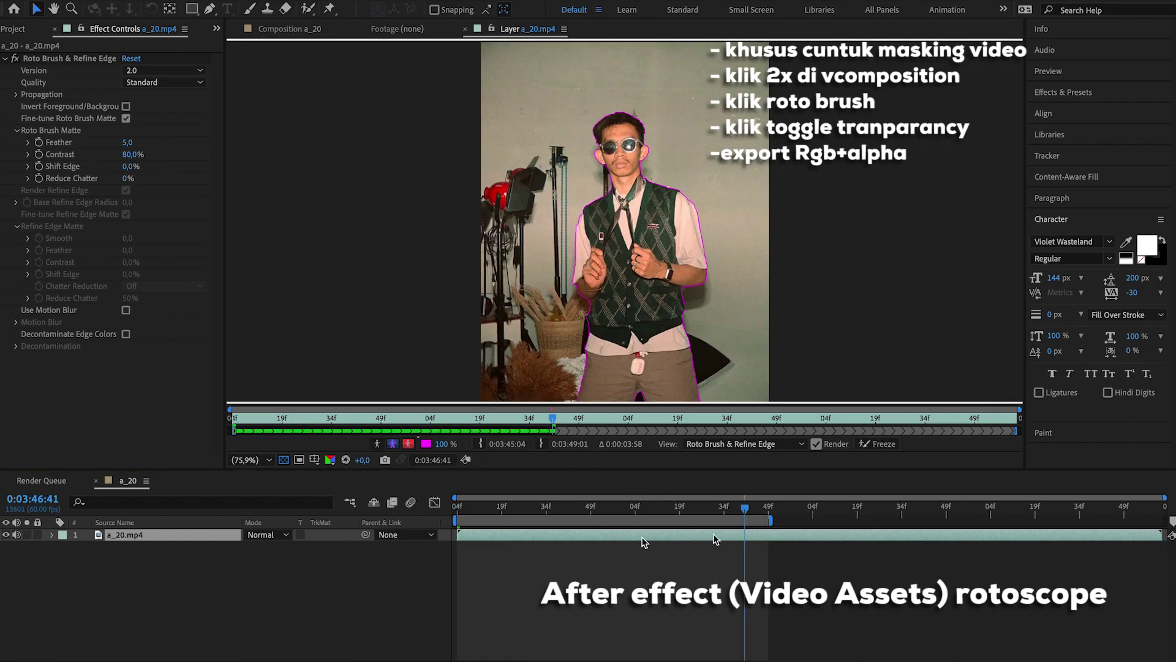
click(676, 508)
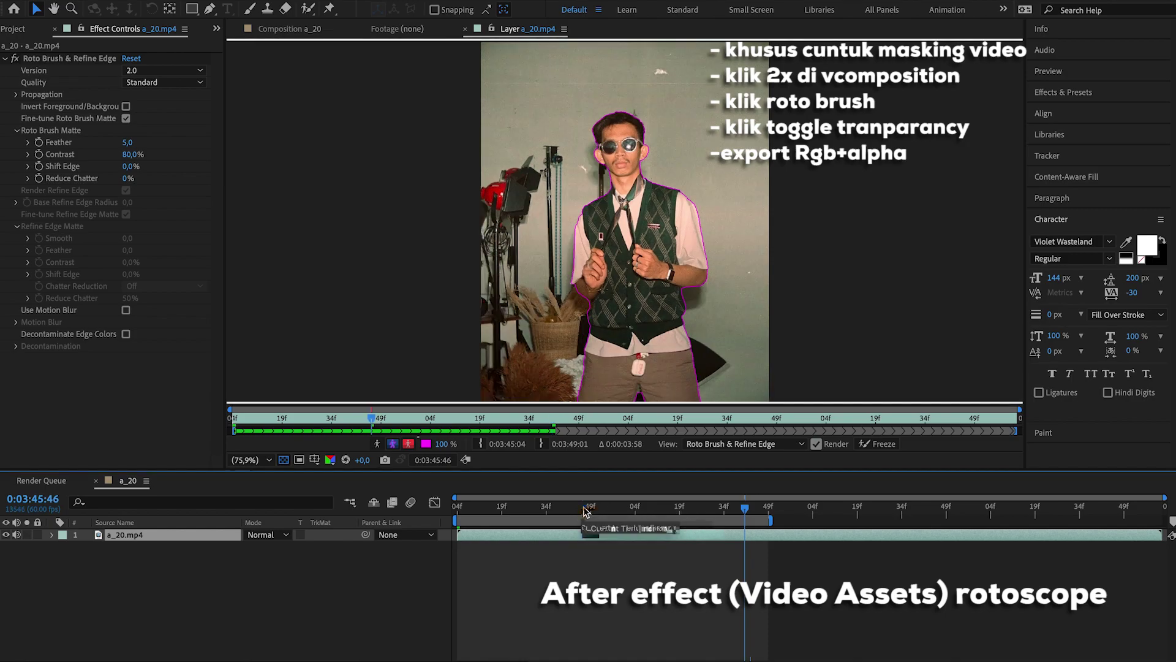
click(668, 508)
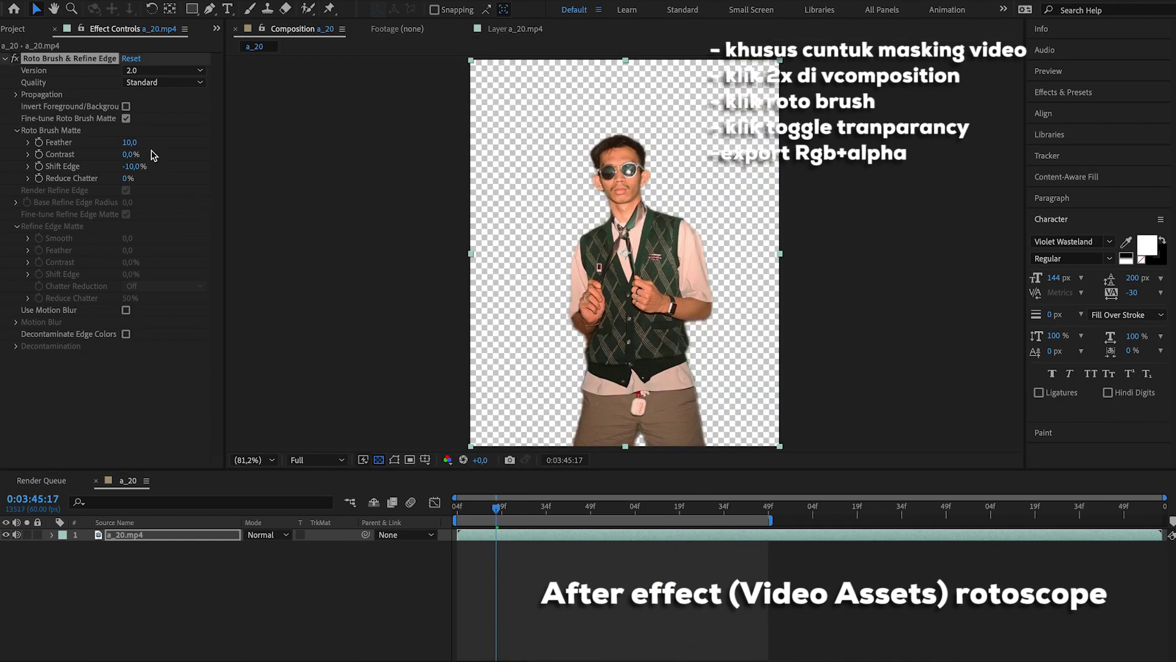
- Set the Roto Brush matte's feather to 10
click(135, 143)
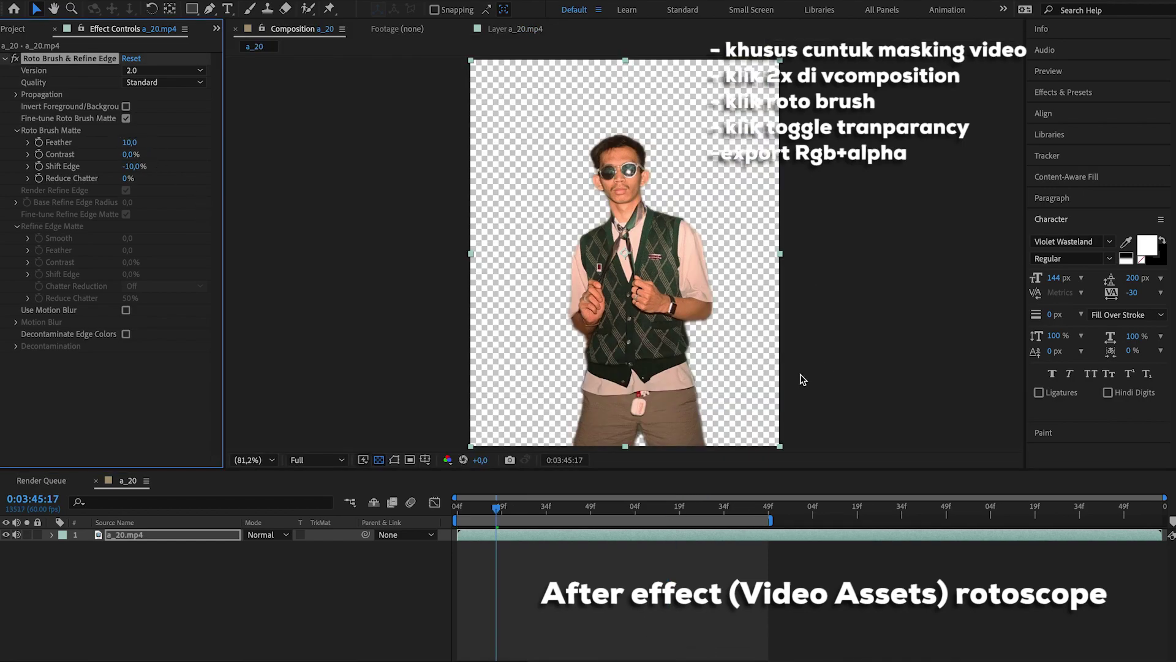
- Add the a_20 composition to the render queue
click(126, 106)
click(125, 107)
click(130, 5)
mouse_move(169, 214)
click(366, 229)
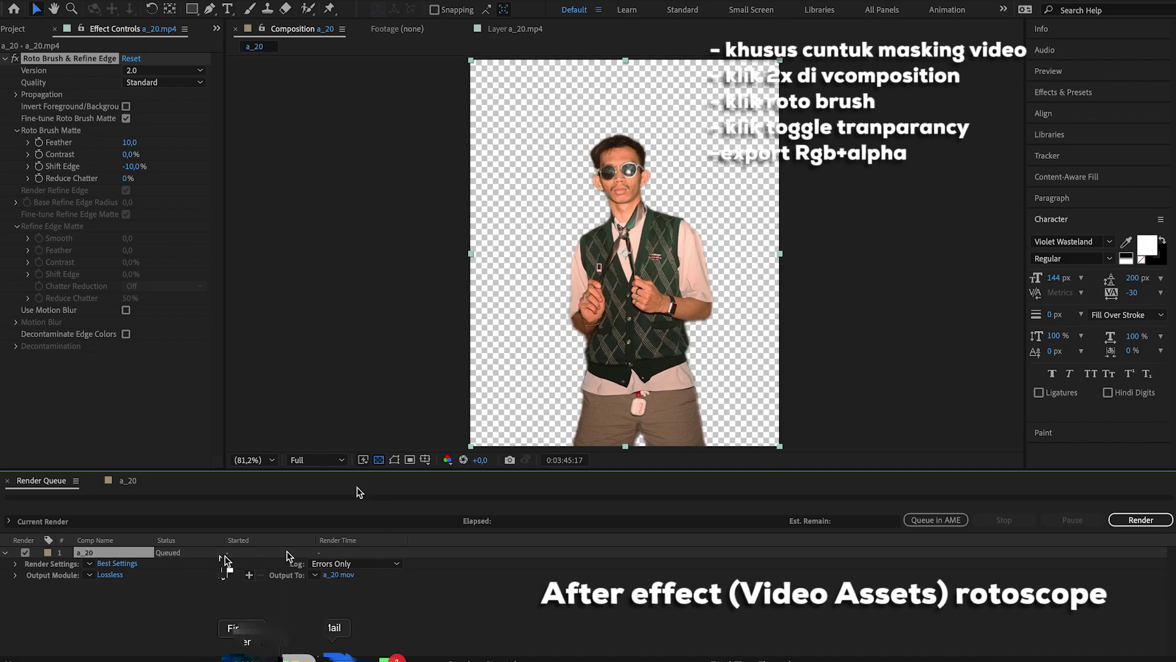
- Check the rotoscoped man against plain black and against the transparency grid
click(378, 460)
click(379, 459)
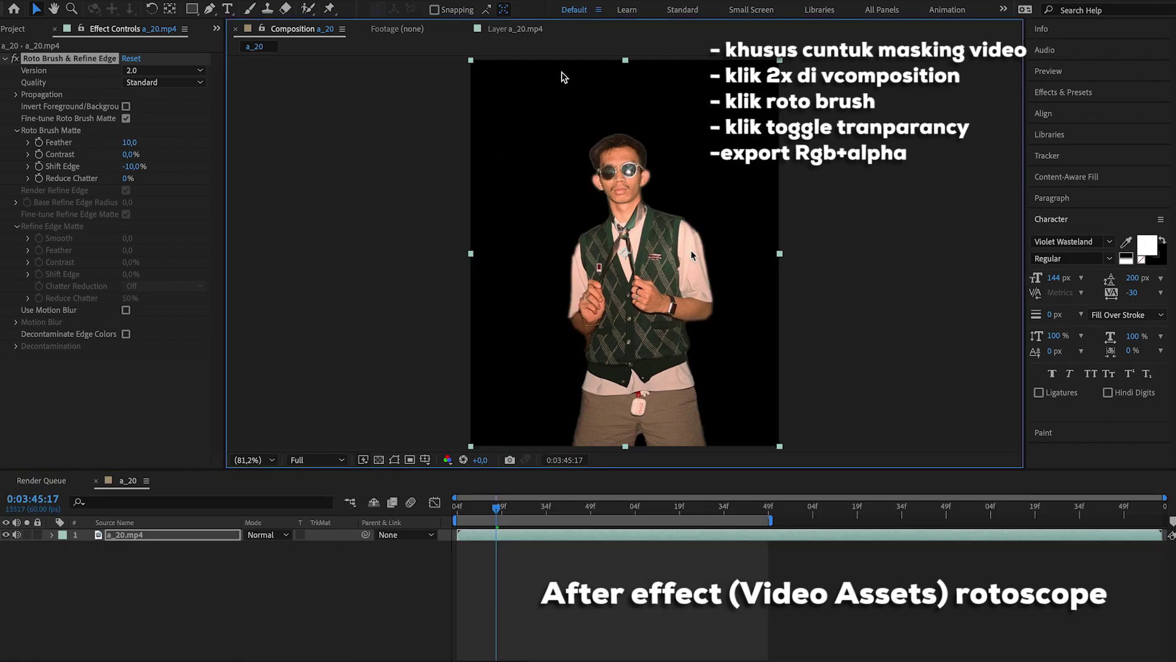
click(378, 459)
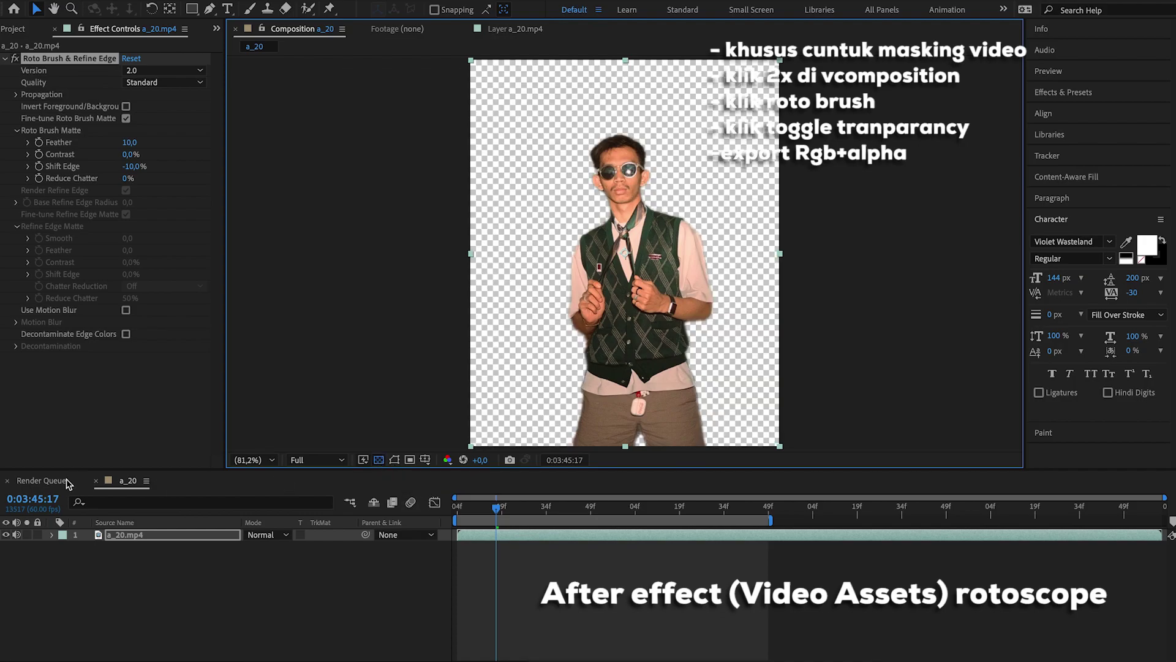
- Set the queued a_20 output module's channels to RGB + Alpha and render the composition
click(41, 481)
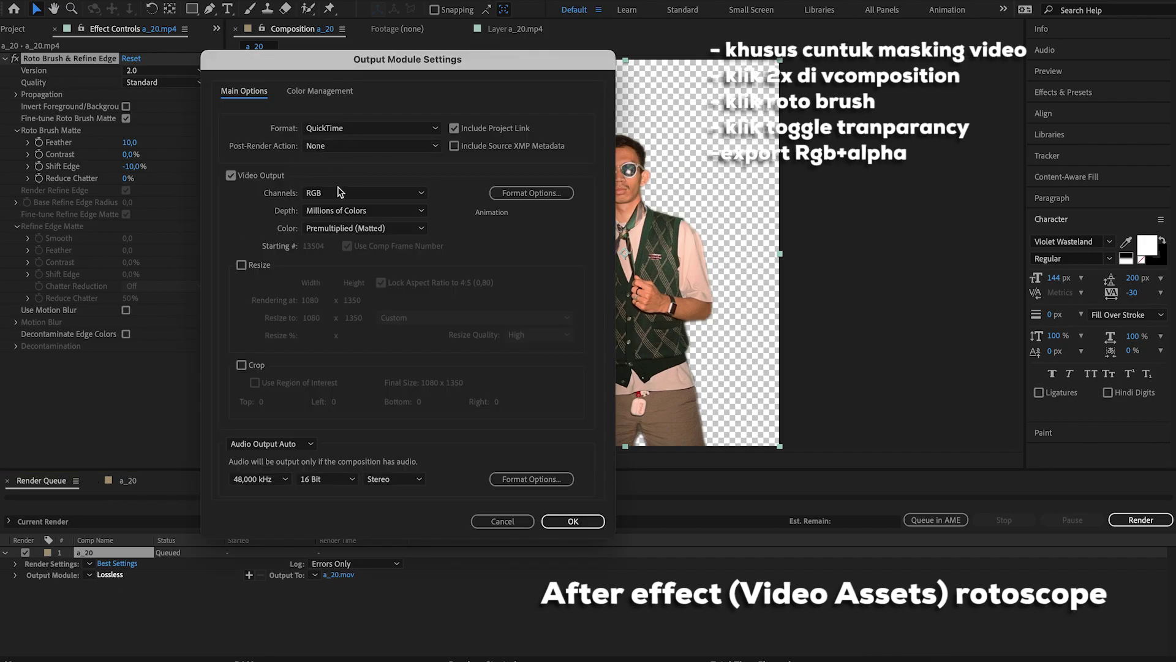
click(338, 190)
click(358, 237)
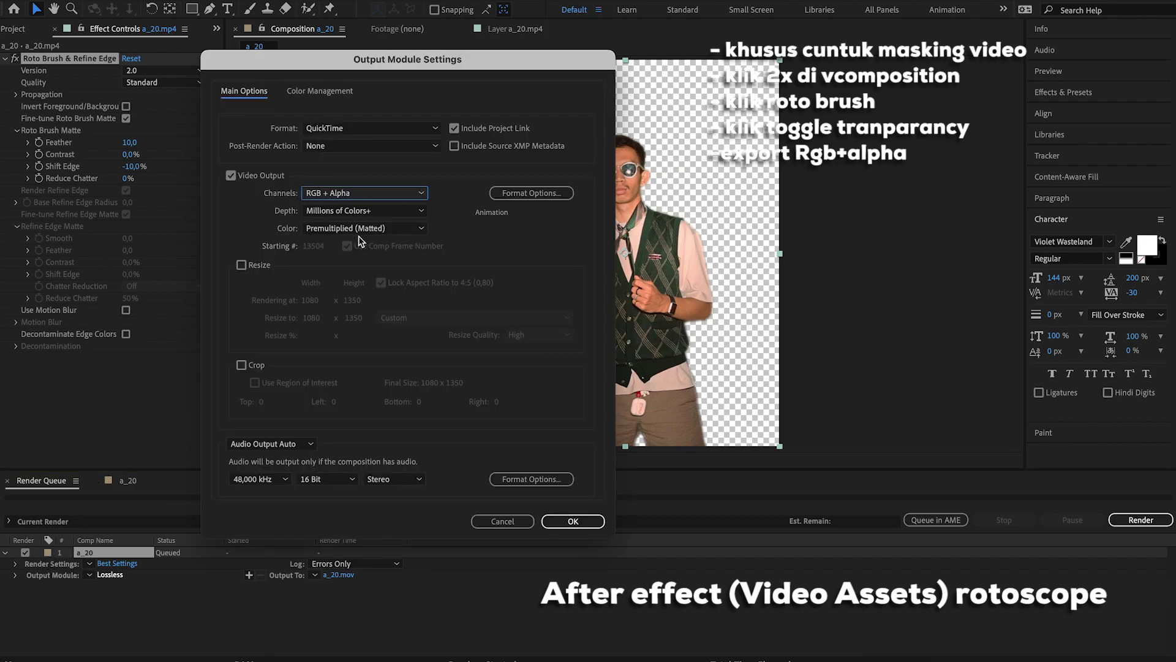
click(572, 521)
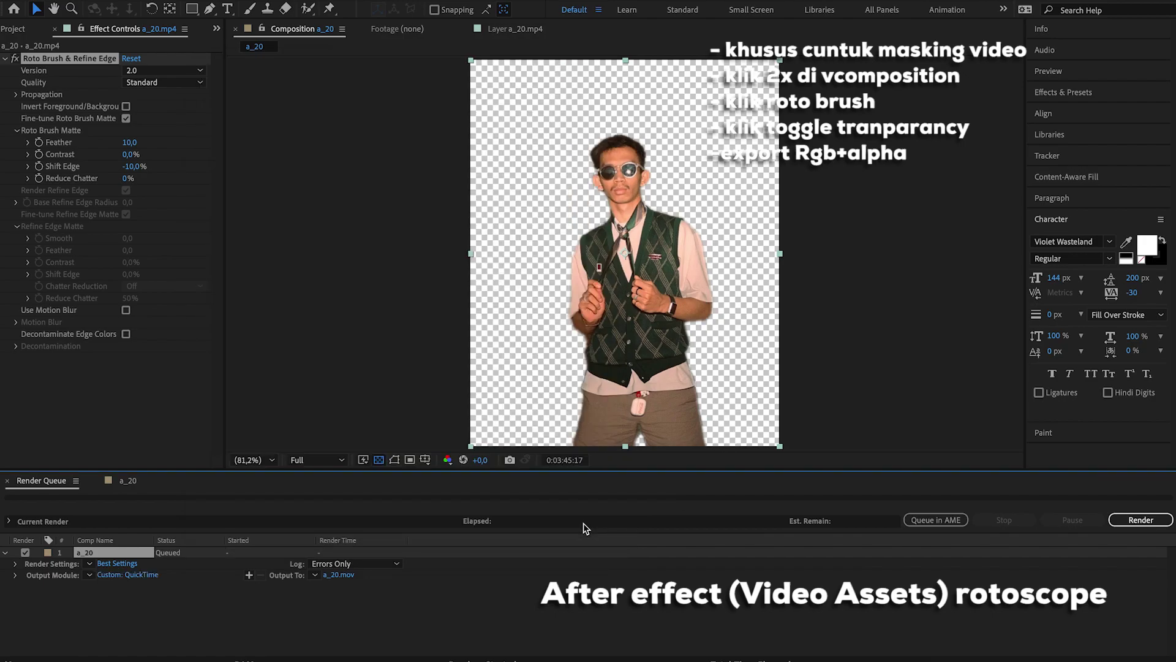
click(1127, 519)
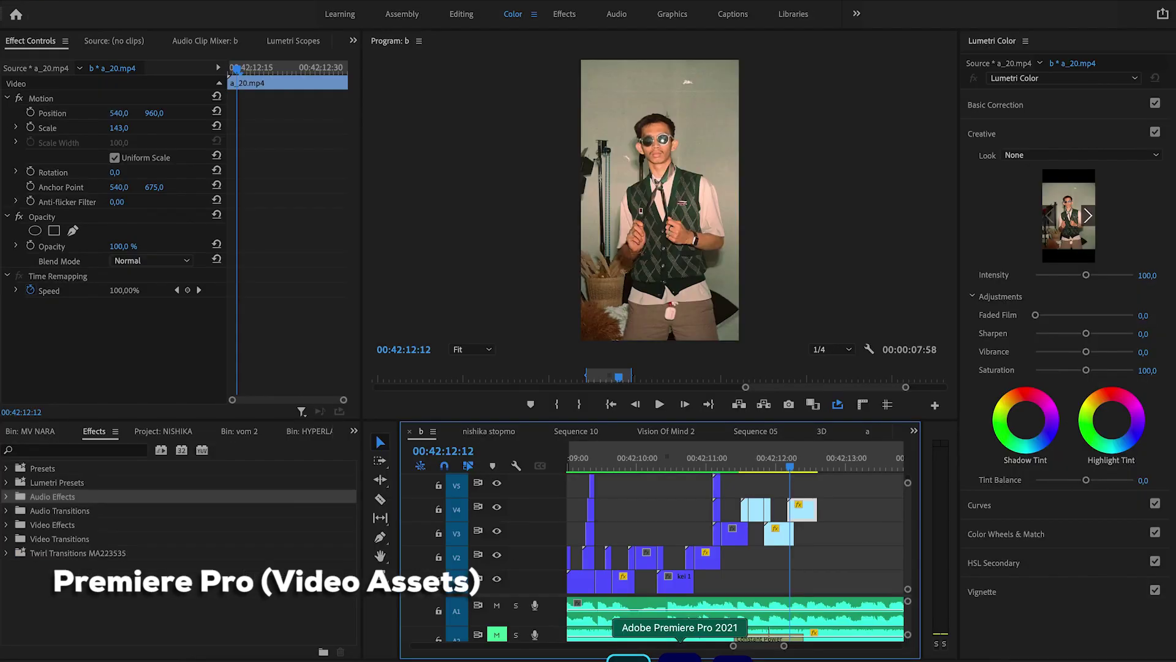
- In Premiere Pro, trim a_20.mp4 beneath the a_20.mov cutout to start at 00:42:12:16, where a_17.mp4 ends
drag(793, 464, 674, 490)
click(635, 464)
key(Right)
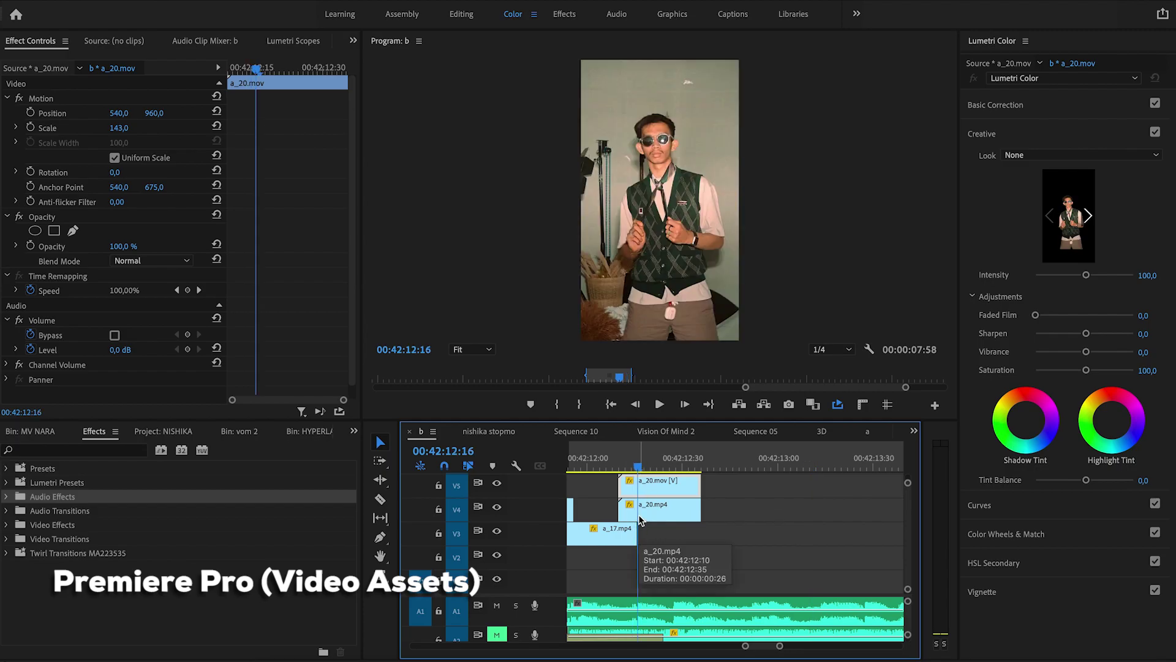
mouse_move(623, 509)
mouse_down()
mouse_move(656, 511)
mouse_move(645, 499)
mouse_move(655, 490)
mouse_move(634, 481)
mouse_move(628, 511)
mouse_up()
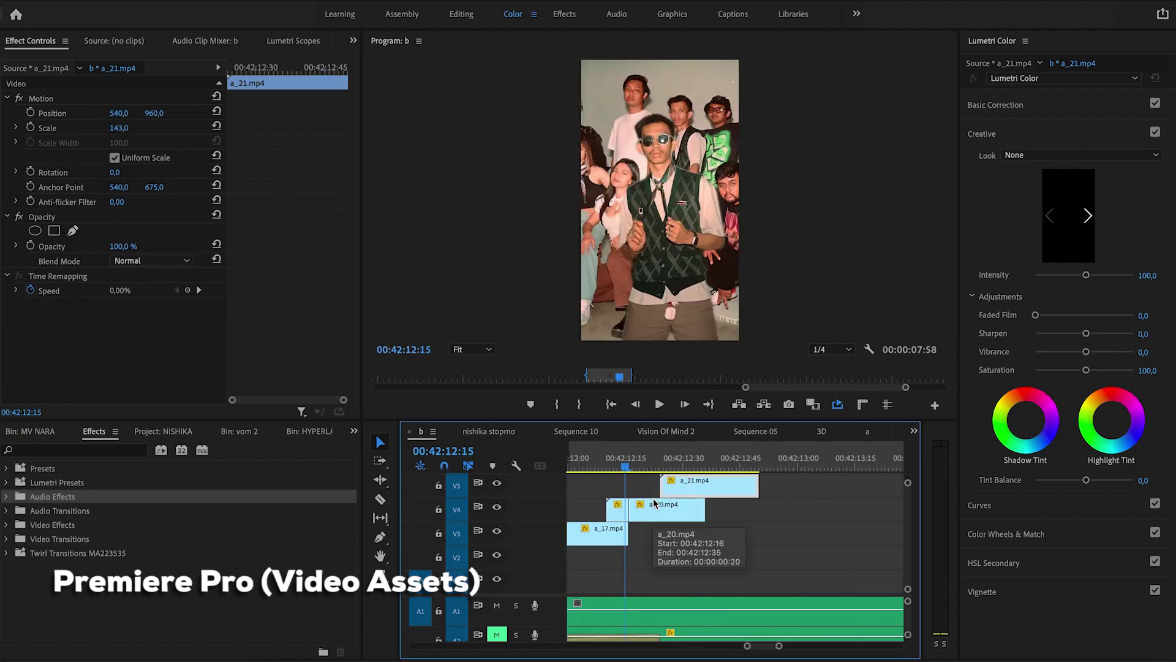
- Arrange a_20.mp4 on V3 directly after a_17.mp4 and a_21.mp4 on V4 starting at 00:42:12:29
drag(741, 512, 765, 483)
mouse_move(703, 512)
mouse_down()
mouse_move(713, 520)
mouse_move(732, 503)
mouse_move(744, 516)
mouse_move(724, 515)
mouse_up()
click(695, 462)
- Search the effects for "crop" and apply the Crop video effect to a_21.mp4
click(100, 453)
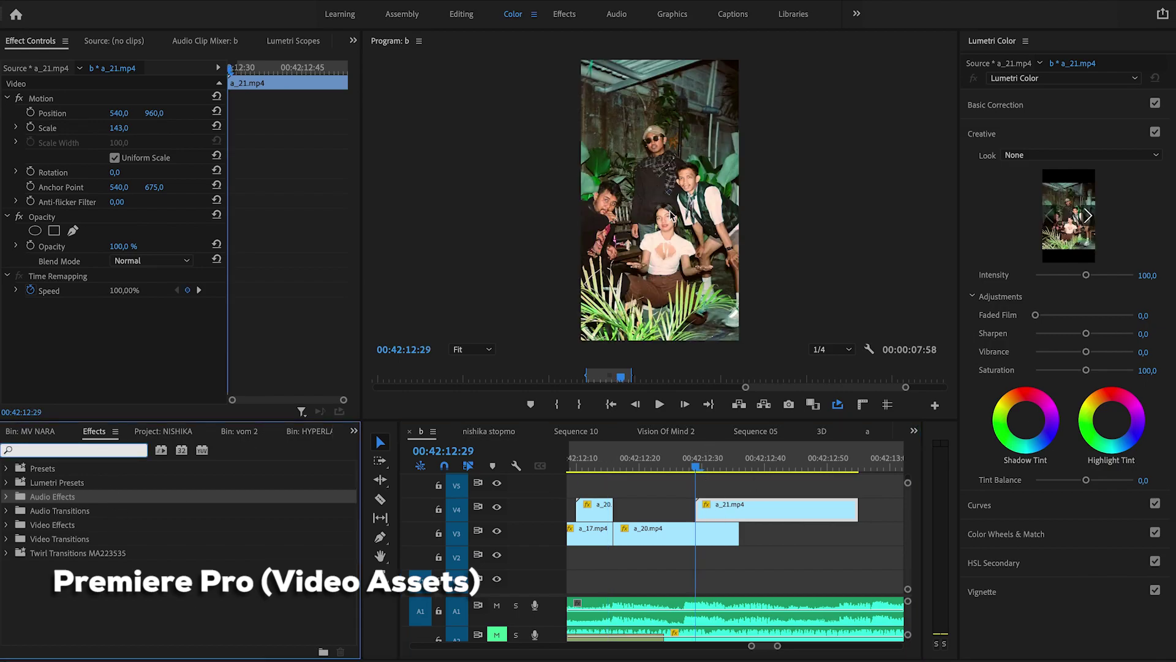
text(crop)
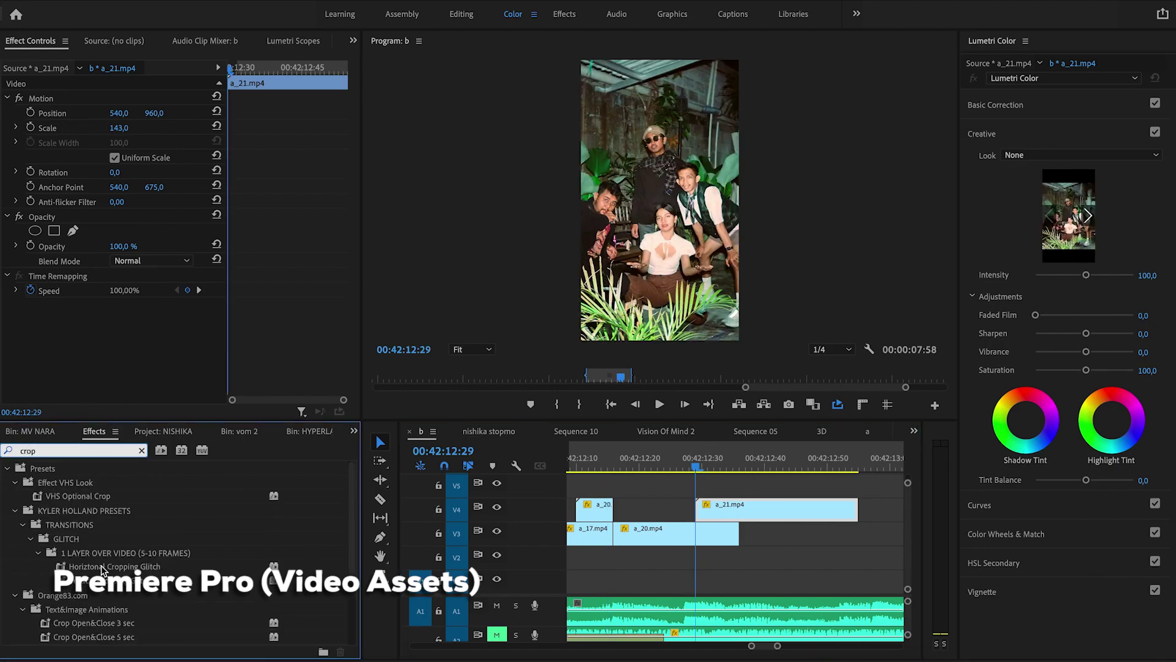
double_click(109, 609)
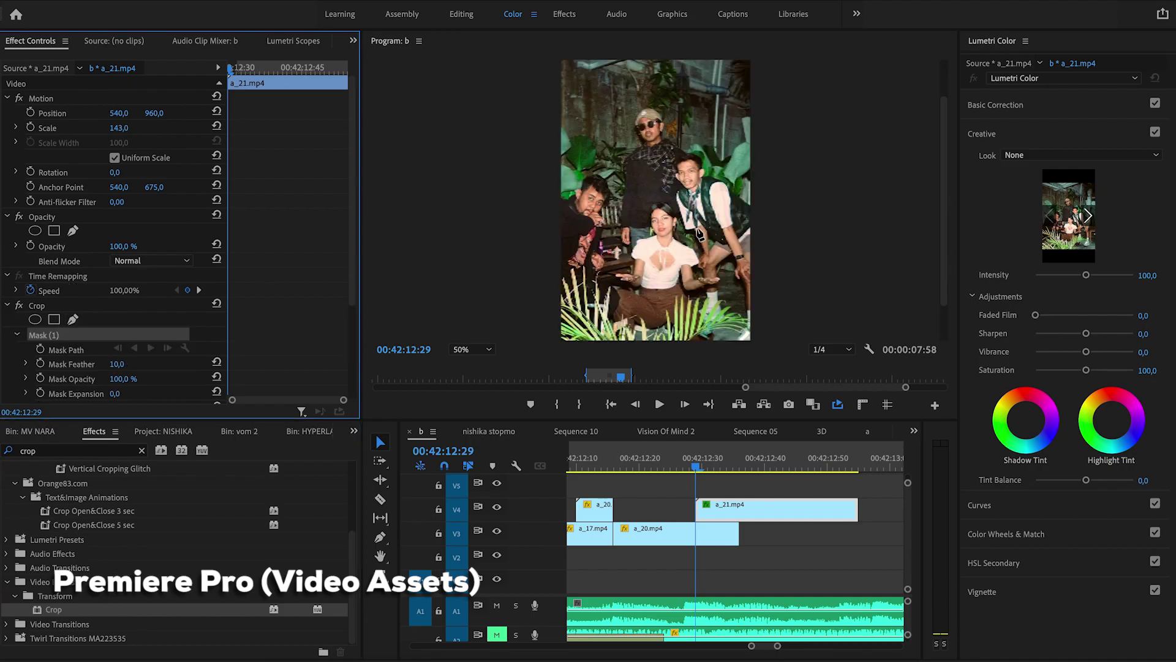
- Outline the seated woman's head and neck with a pen mask on a_21.mp4's Crop effect and begin another mask
click(637, 267)
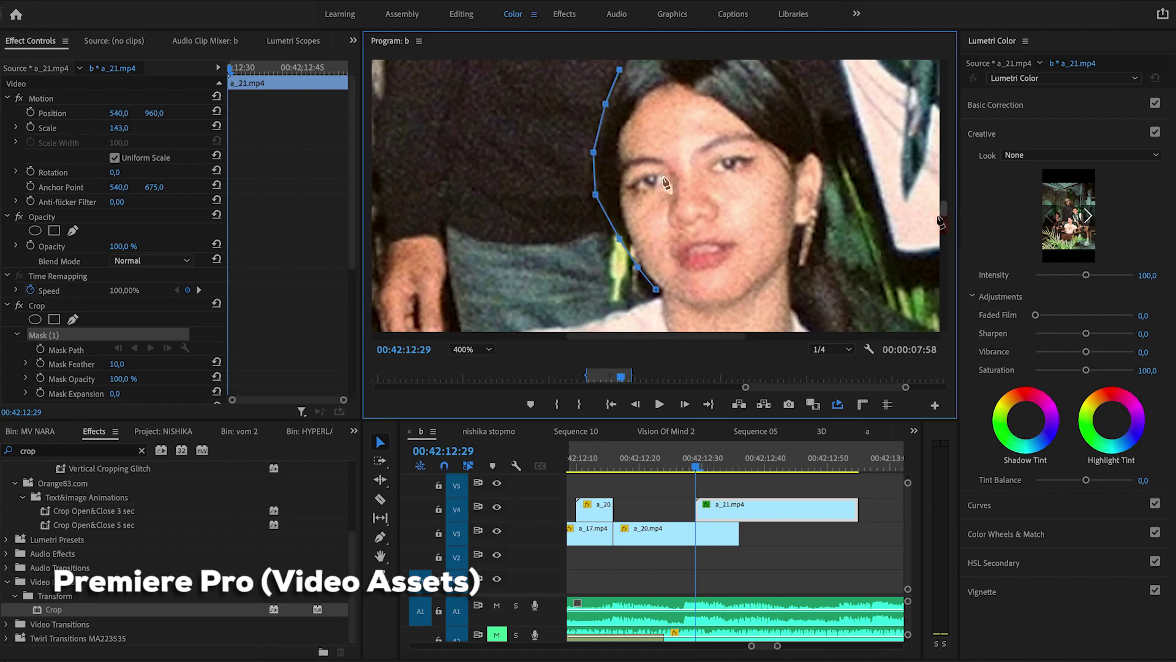
scroll(666, 182, up, 3)
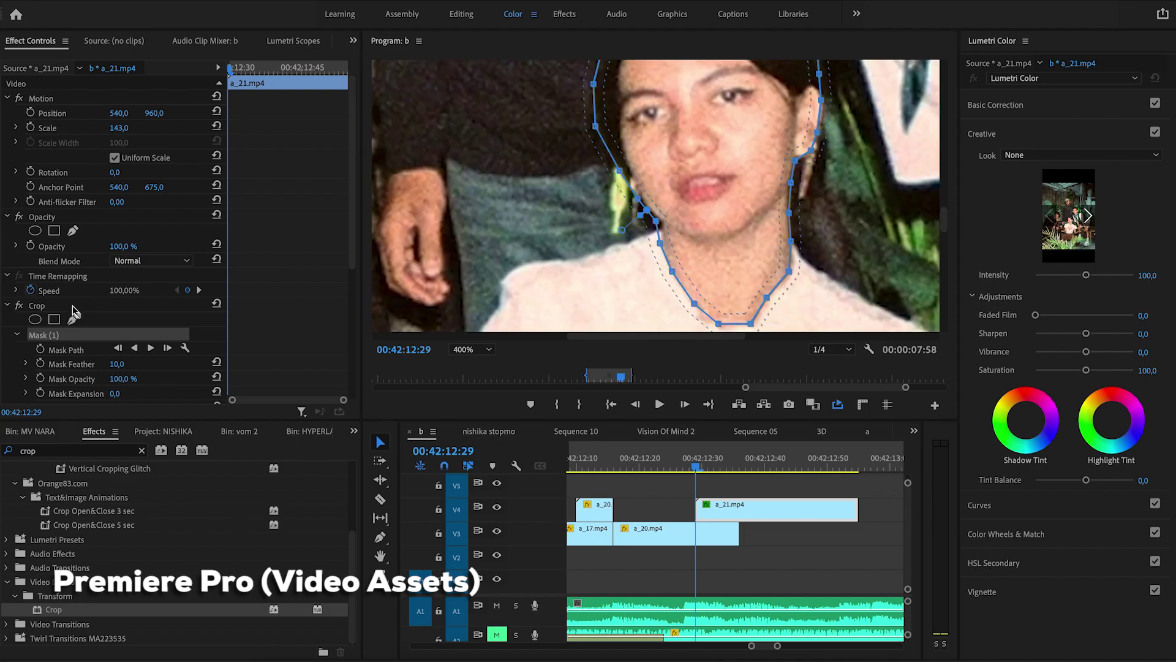
click(73, 318)
drag(707, 336, 570, 337)
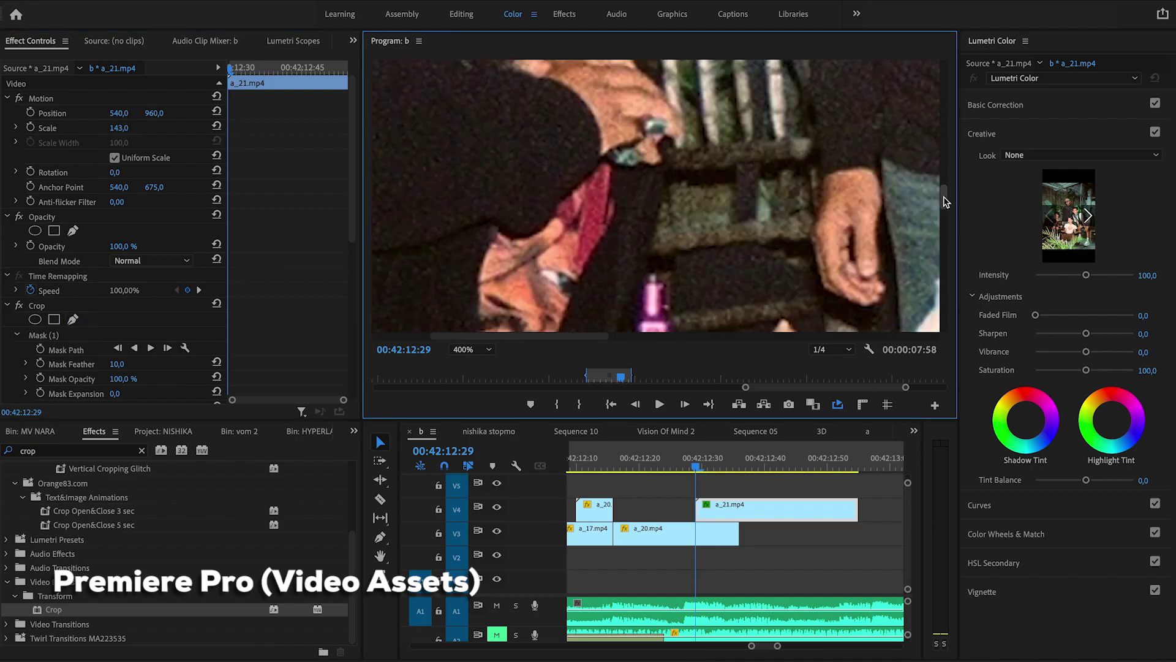
drag(943, 212, 943, 190)
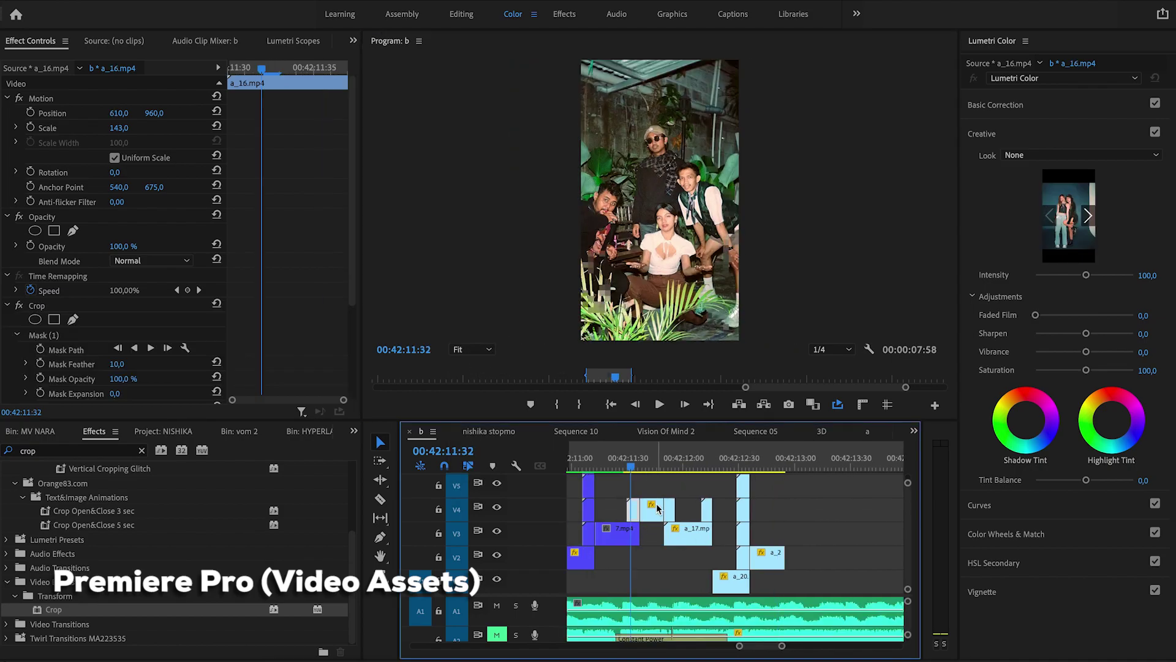
- Scrub and play back the masked transitions between a_16.mp4 and a_21.mp4
click(639, 469)
drag(637, 469, 773, 472)
key(minus)
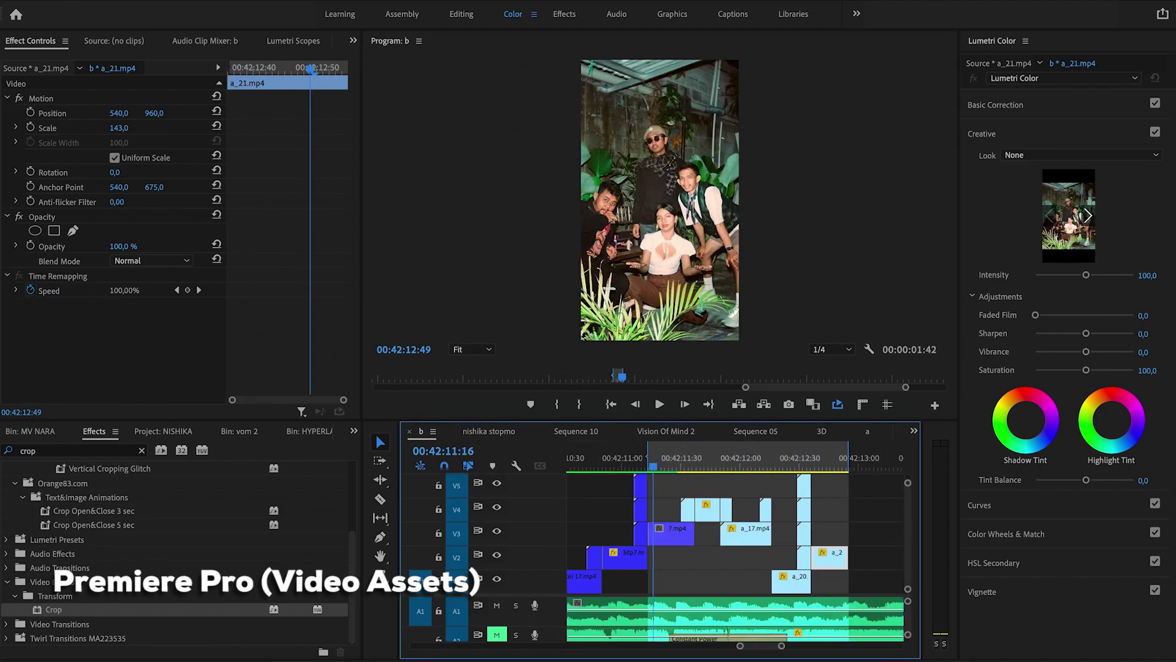
key(space)
key(space)
key(minus)
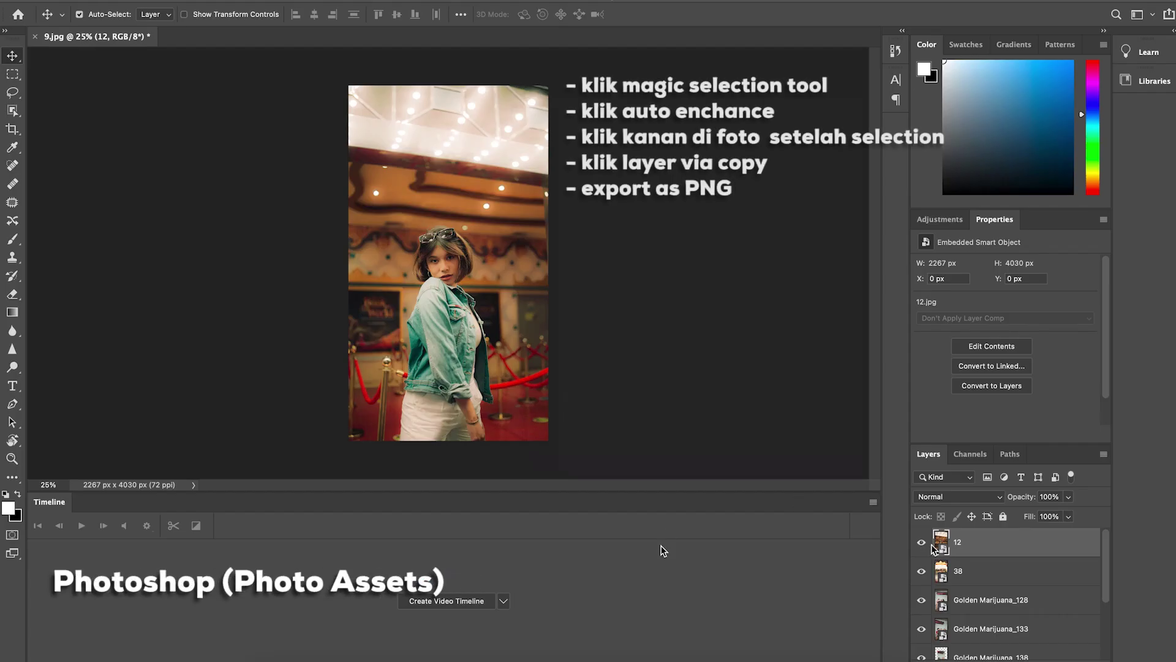
- In Photoshop, select the woman in the denim jacket on layer 12 with the Quick Selection tool
scroll(1046, 655, down, 2)
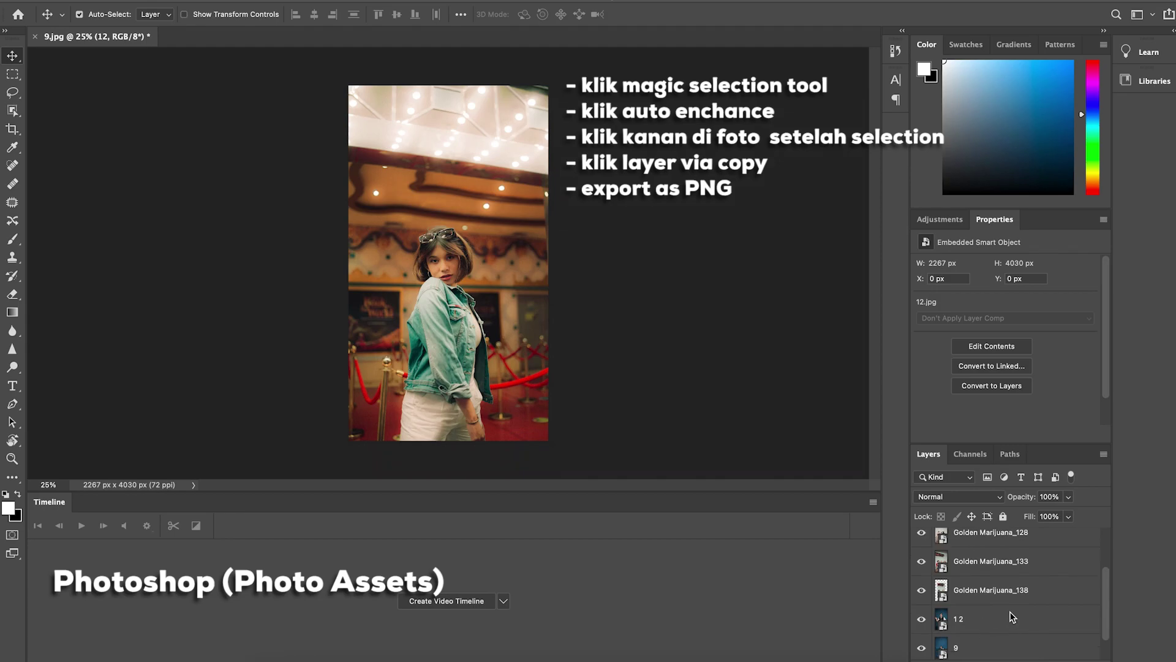
scroll(1005, 612, down, 1)
scroll(993, 605, up, 3)
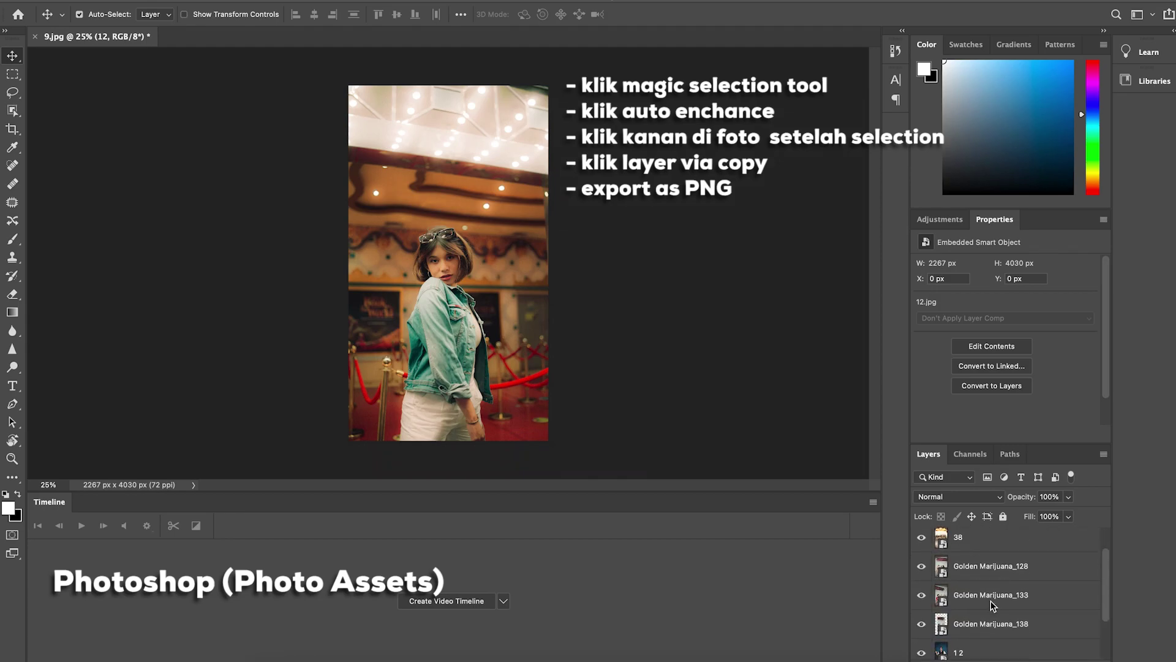
scroll(993, 605, down, 1)
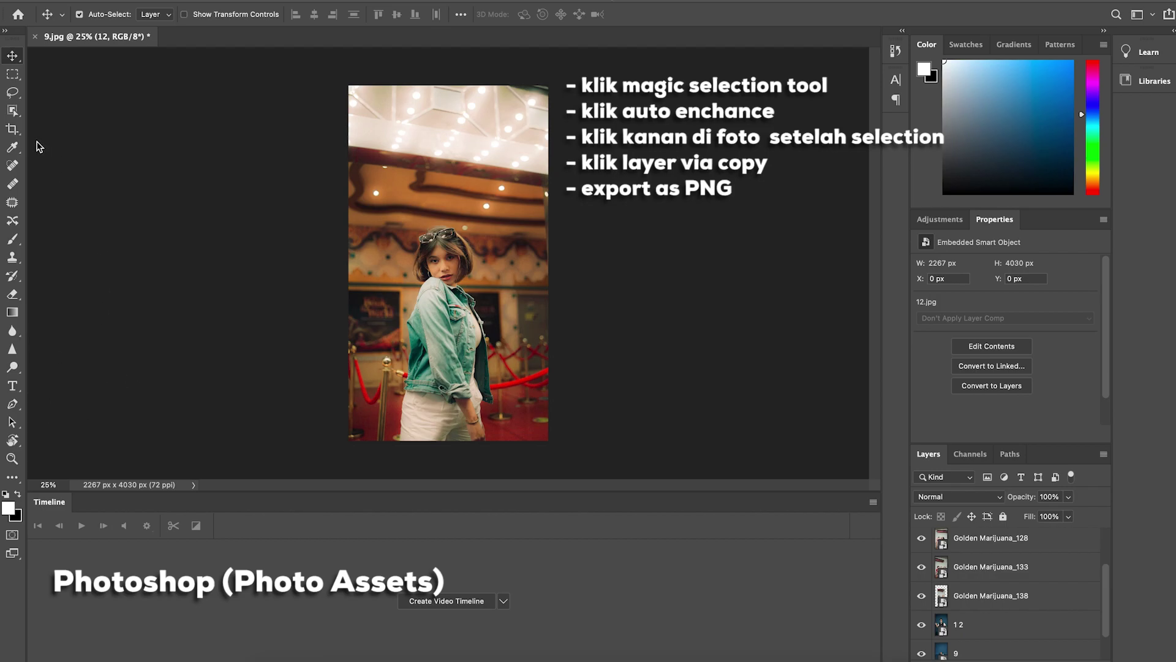
click(14, 116)
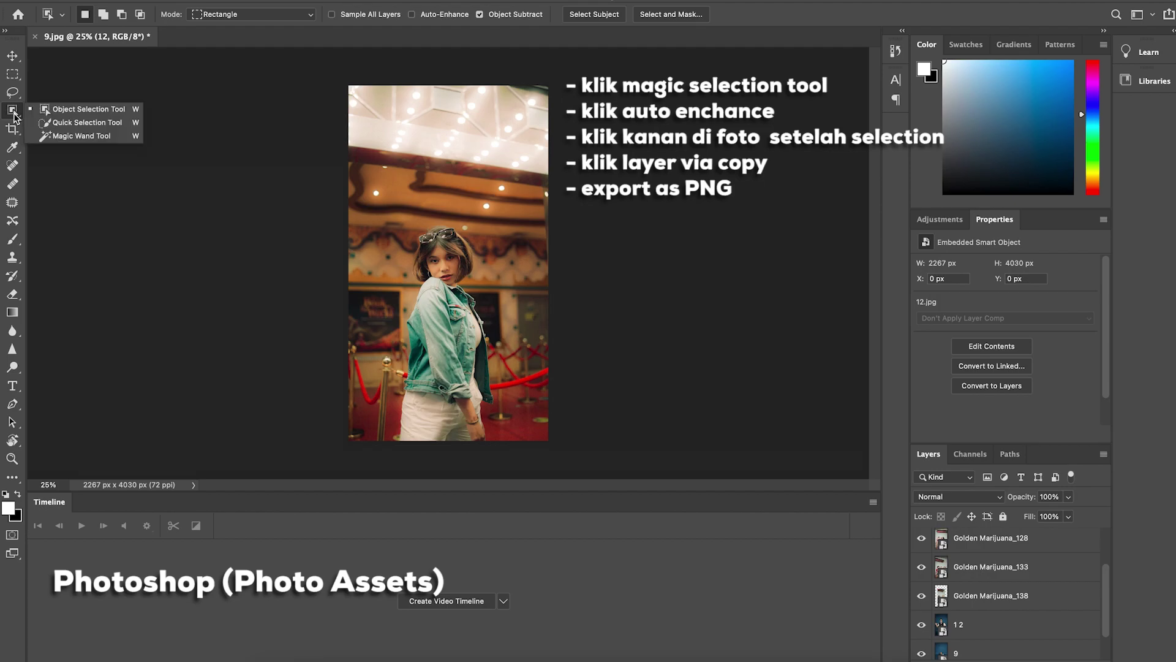
click(61, 123)
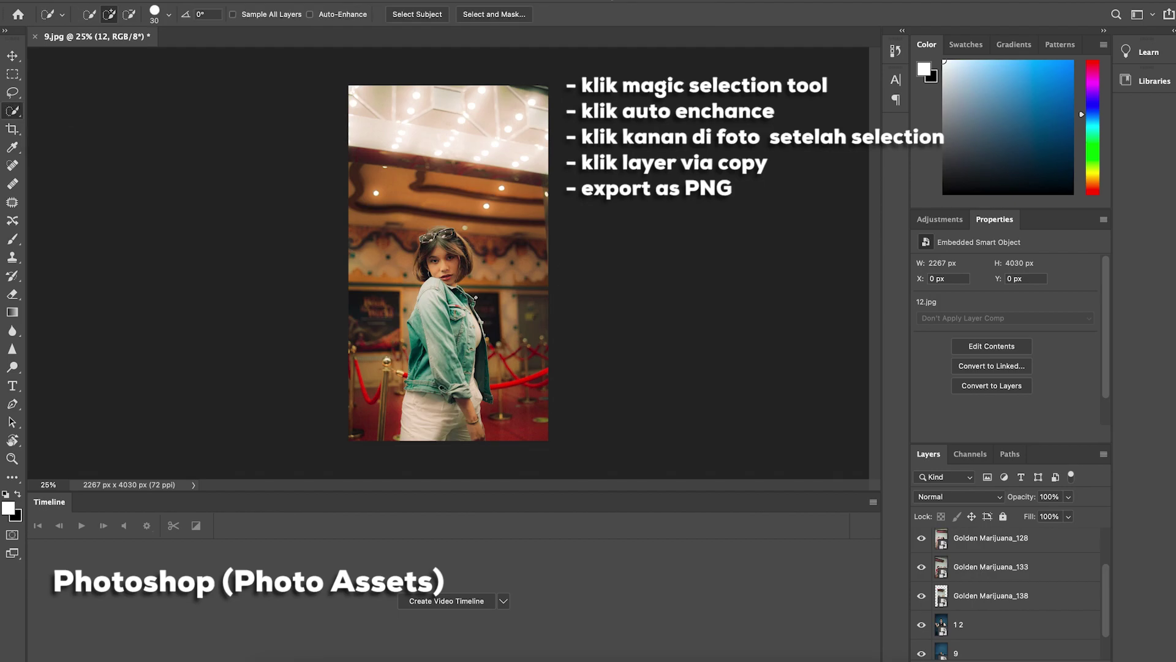
scroll(484, 297, up, 1)
mouse_move(455, 279)
mouse_down()
mouse_move(463, 257)
mouse_move(448, 429)
mouse_up()
scroll(475, 264, up, 1)
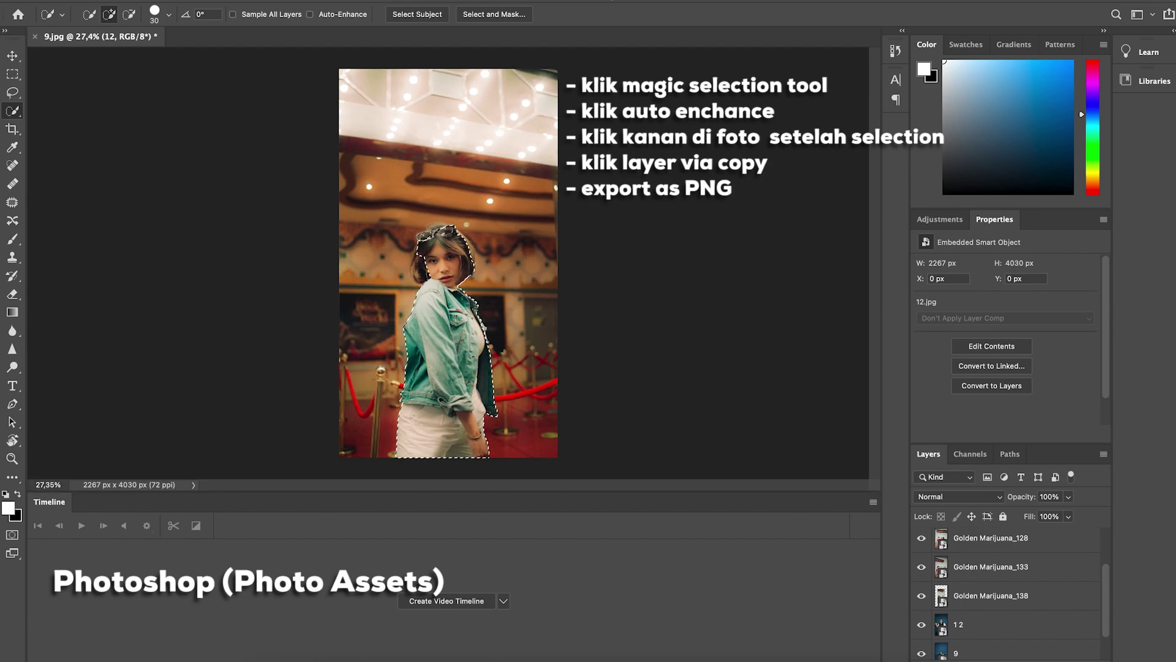
- Copy the selected woman to a new layer and hide the photo layers beneath it
scroll(448, 269, up, 10)
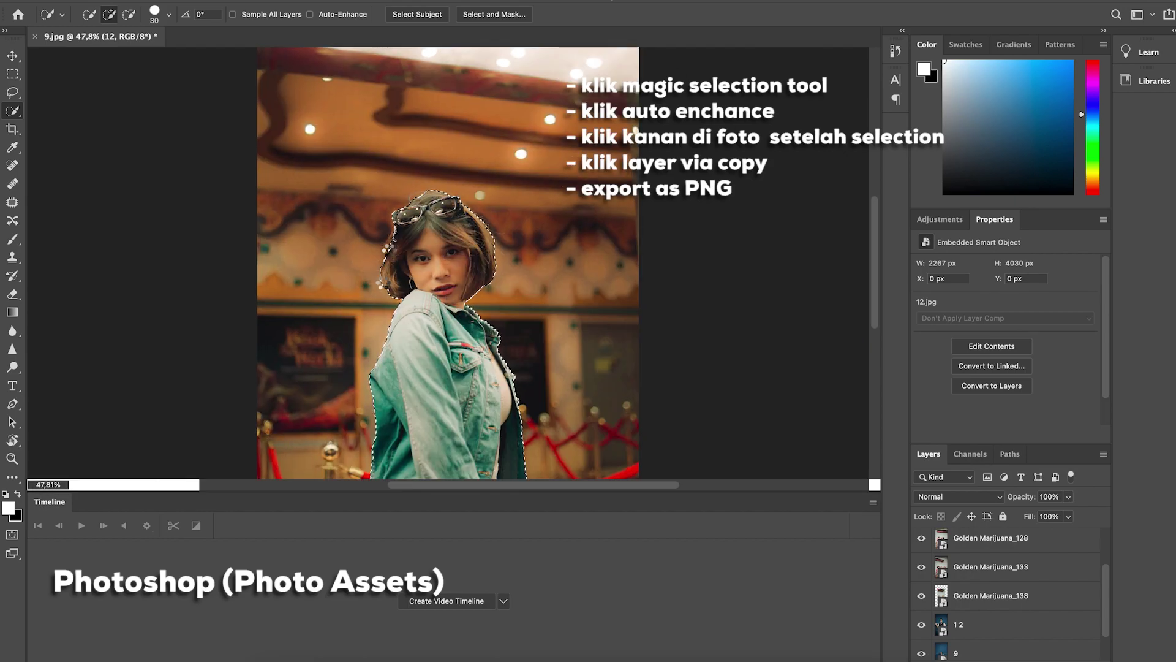
right_click(448, 307)
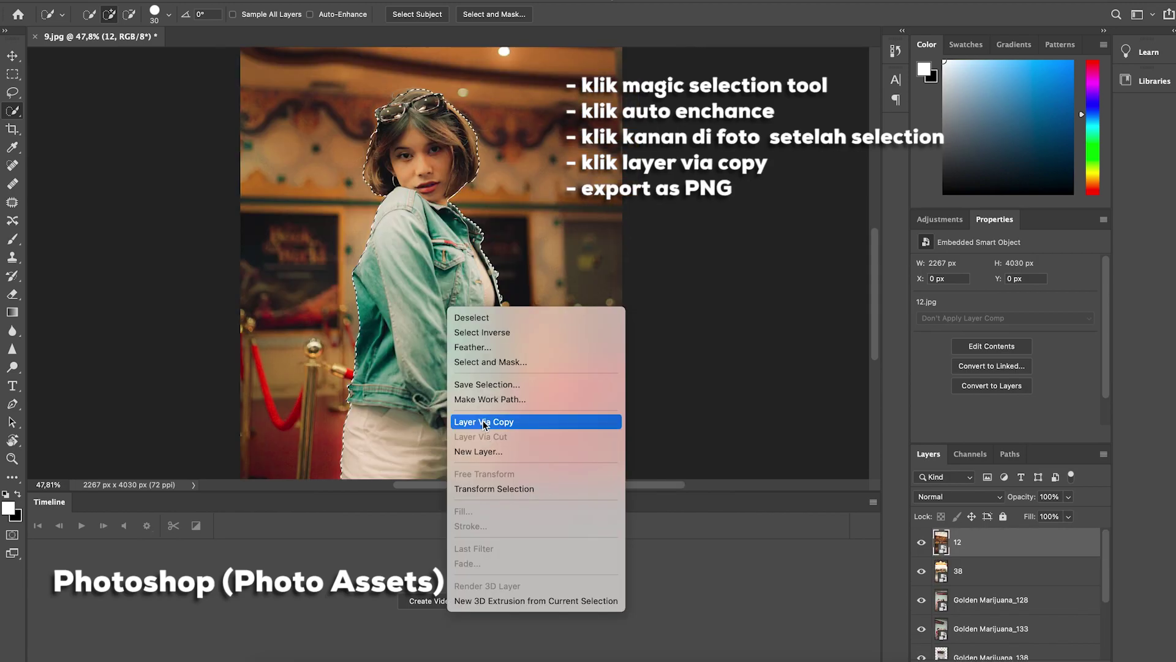
click(485, 423)
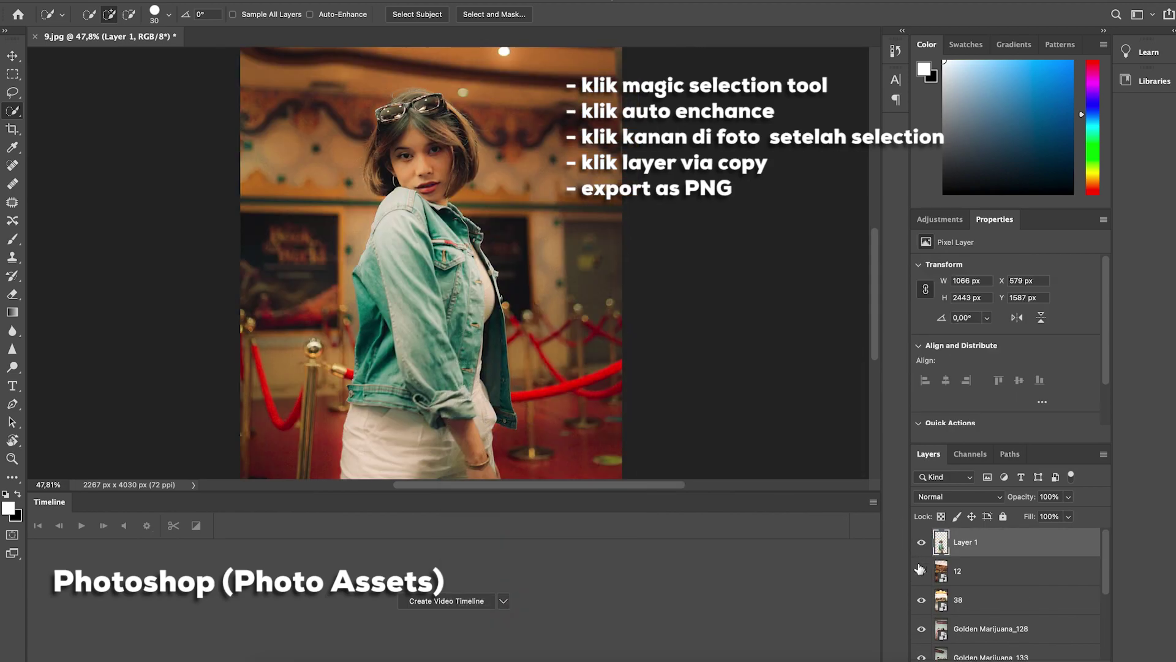
drag(923, 574, 922, 656)
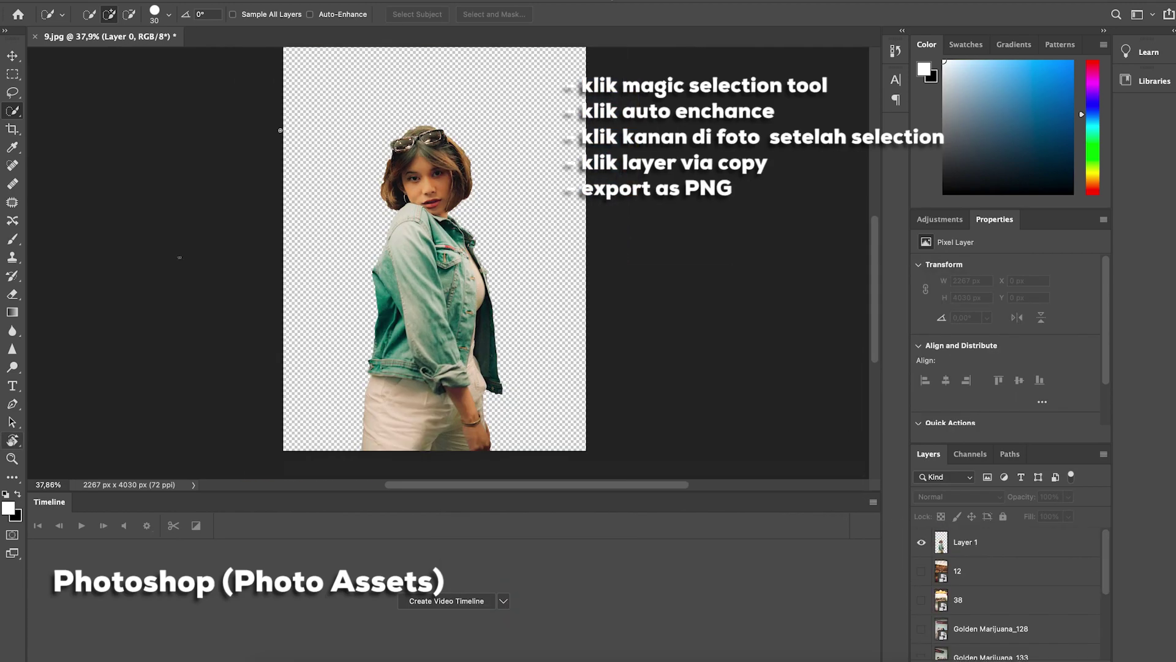
scroll(394, 125, up, 8)
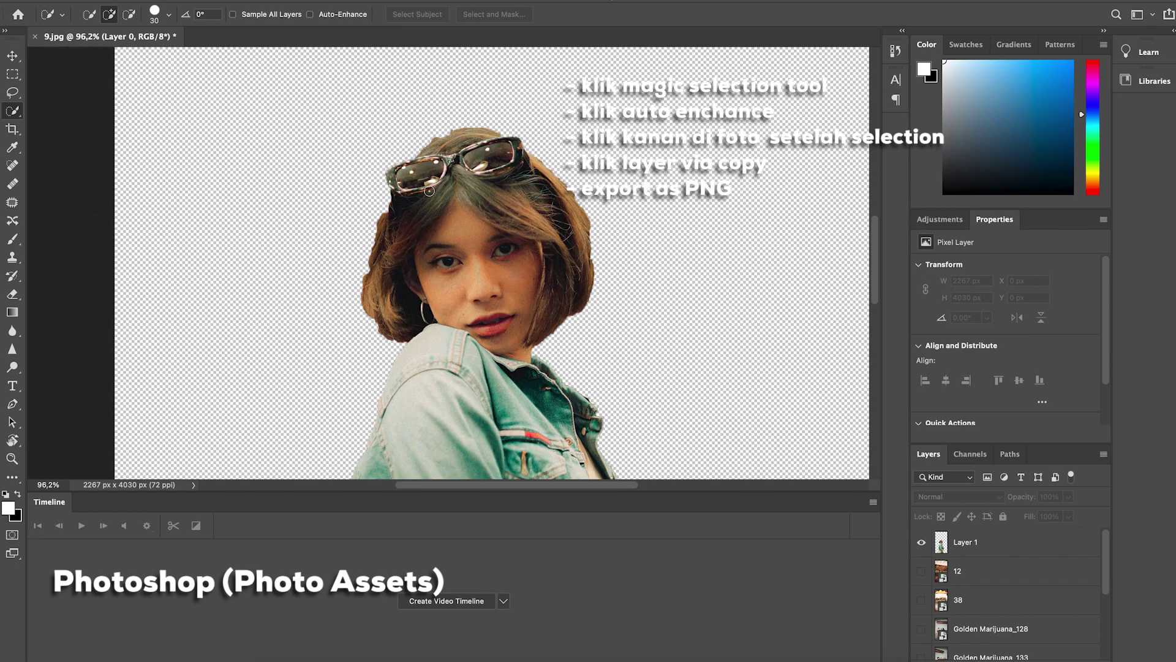
scroll(425, 116, down, 5)
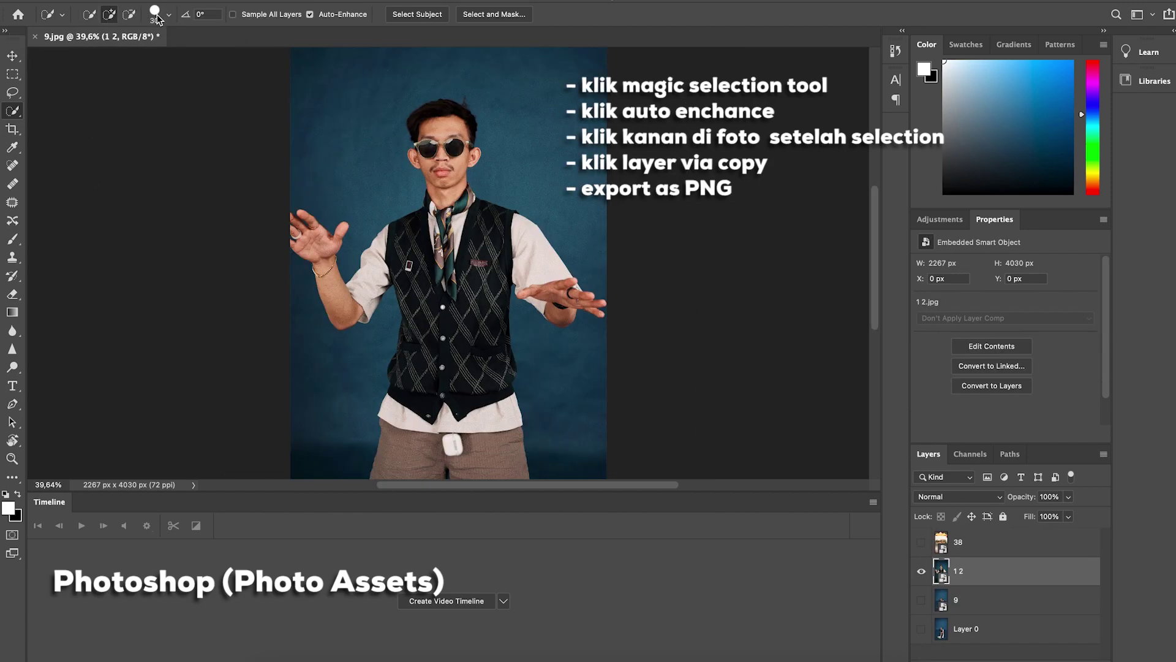
- Select the man on layer 1 2, including both hands, using the Quick Selection tool with Auto-Enhance enabled
click(921, 571)
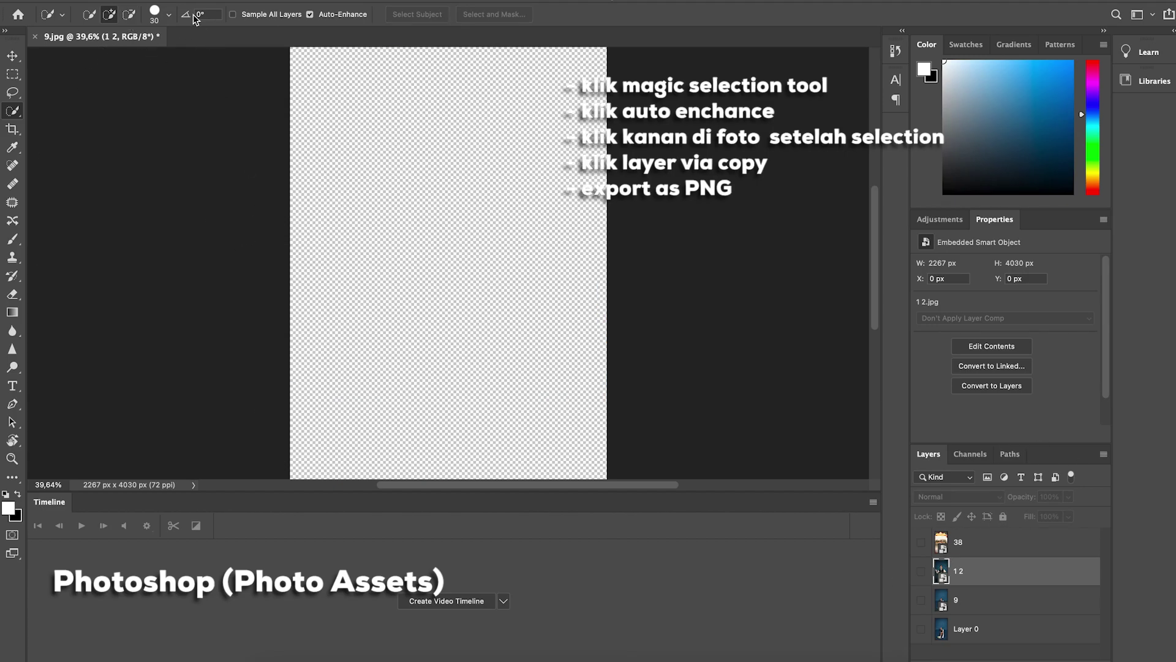
click(310, 15)
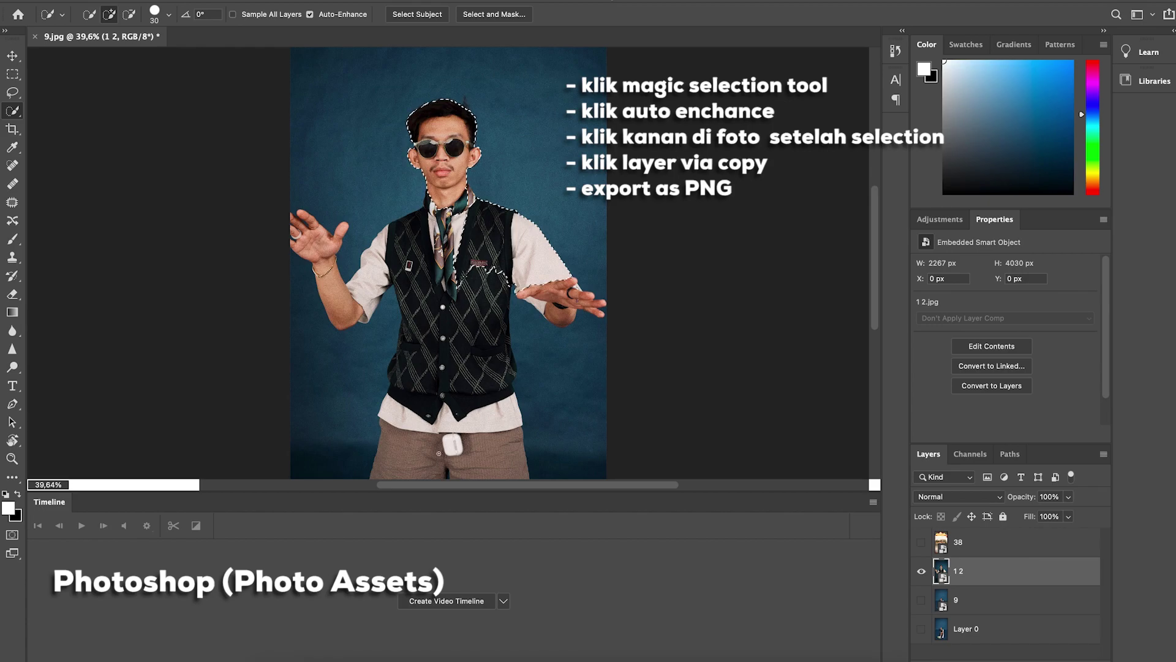
click(310, 225)
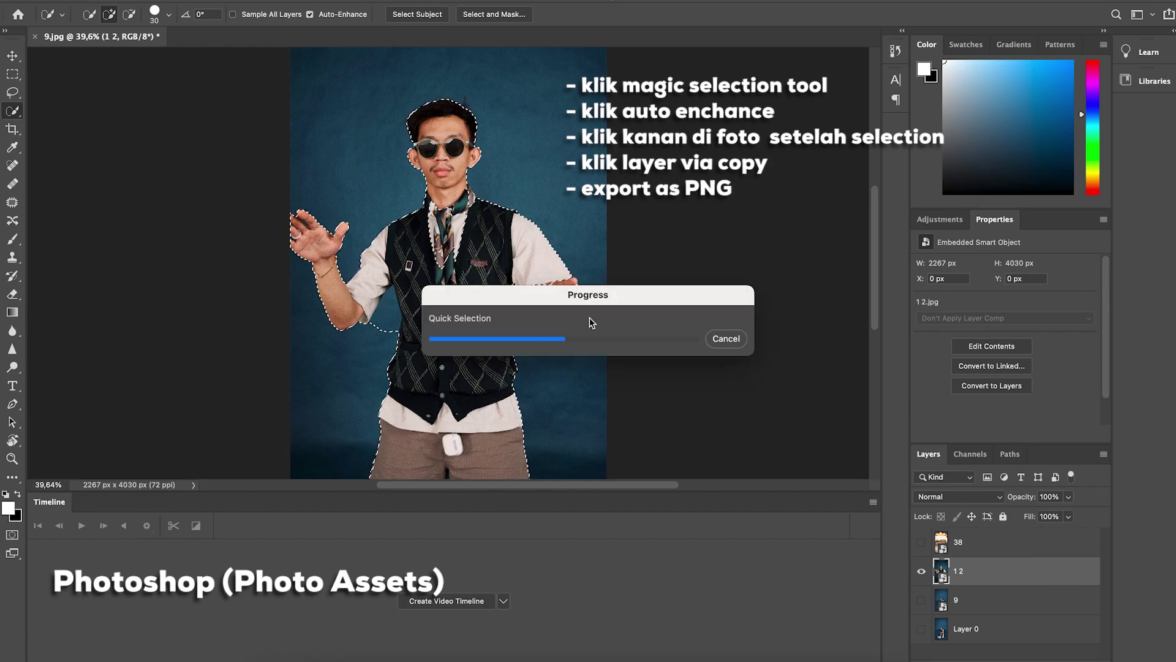
click(579, 300)
click(520, 307)
- Subtract the blue background beside the man's arms from the selection and add the area around his collar and scarf
alt+click(384, 328)
alt+click(389, 330)
scroll(447, 285, down, 4)
alt+click(570, 178)
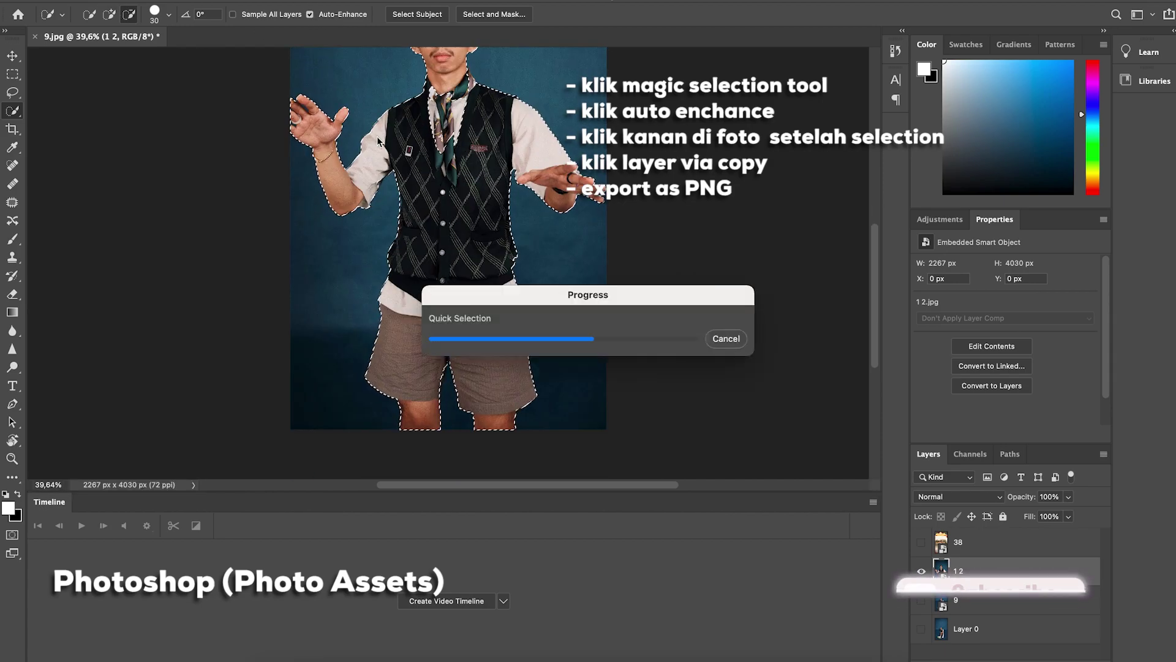
scroll(571, 177, up, 3)
click(445, 202)
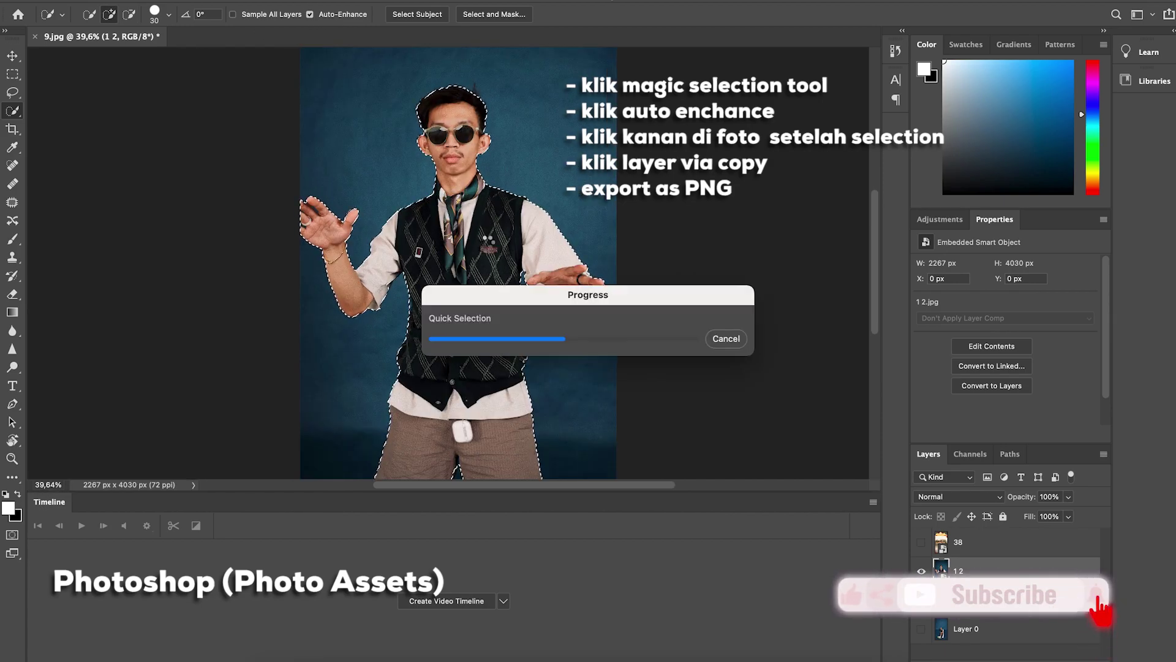
- Copy the selected man to a new layer, hide the original 1 2 layer, and inspect the cutout's edges
right_click(437, 254)
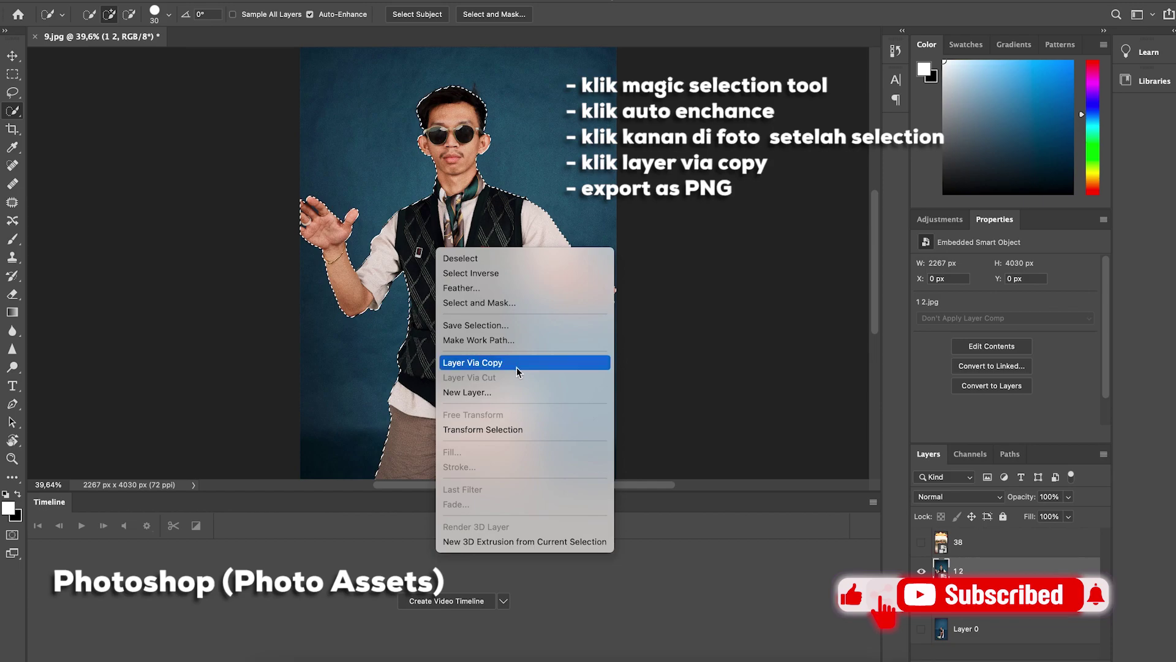
click(472, 363)
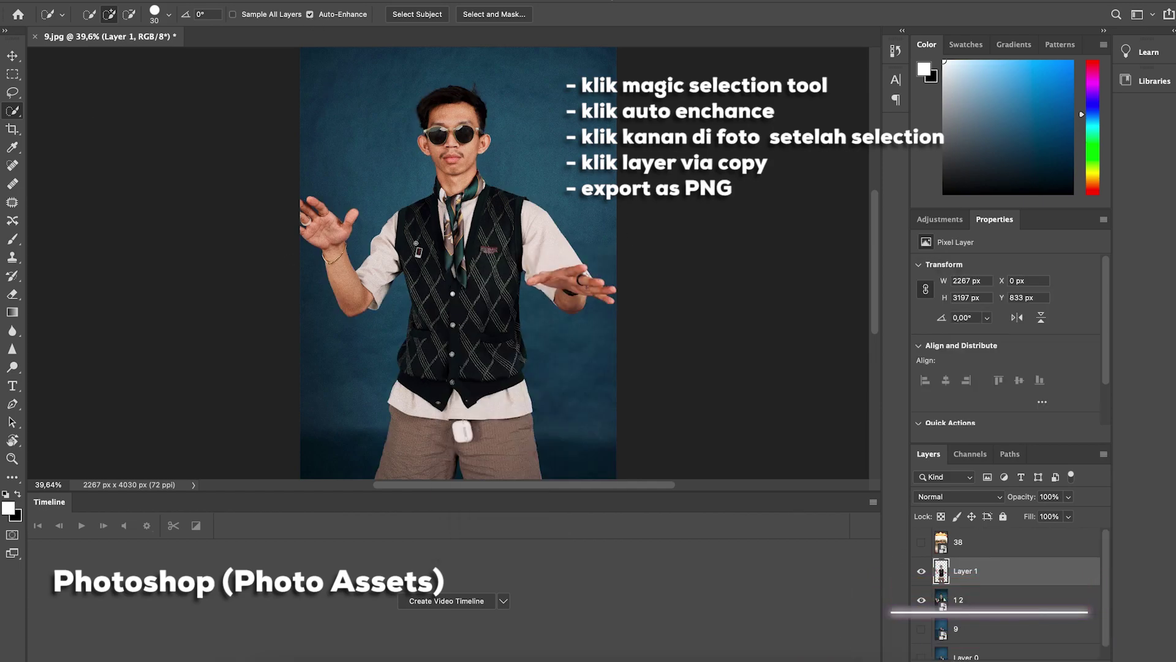
click(922, 600)
scroll(448, 261, up, 5)
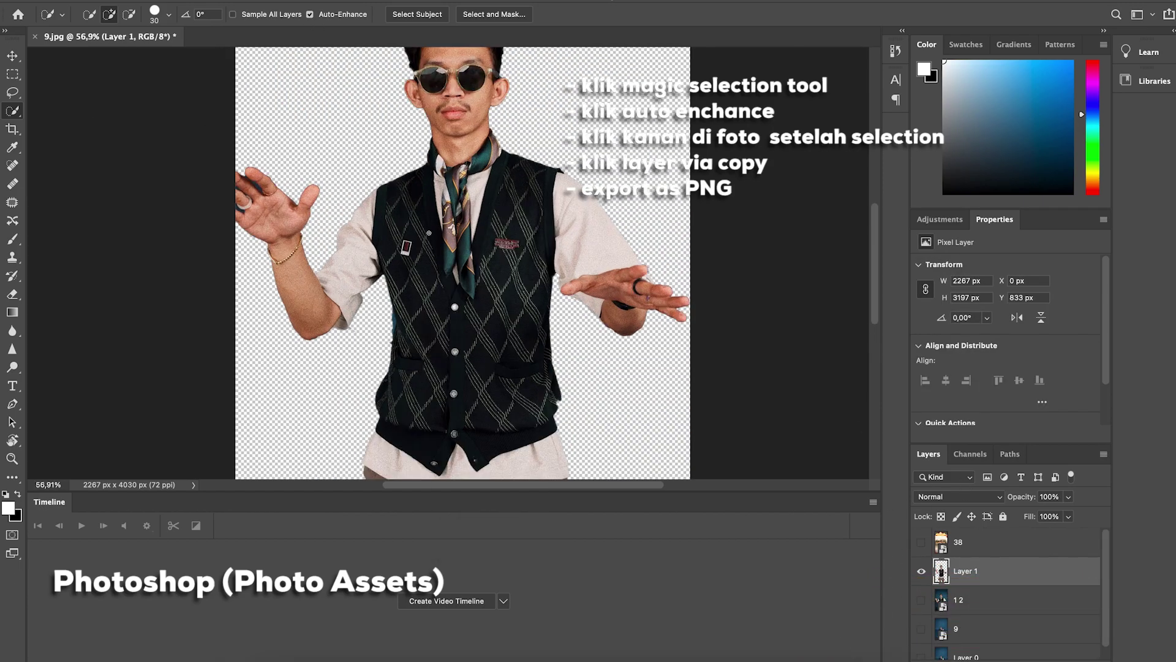
scroll(283, 132, up, 8)
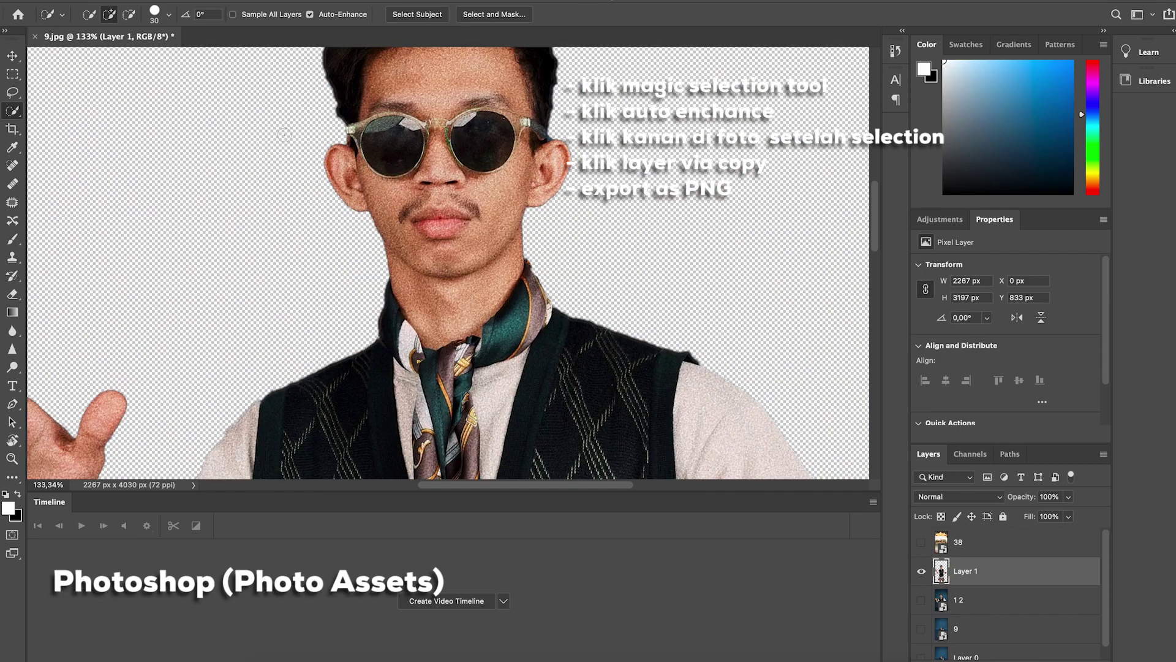
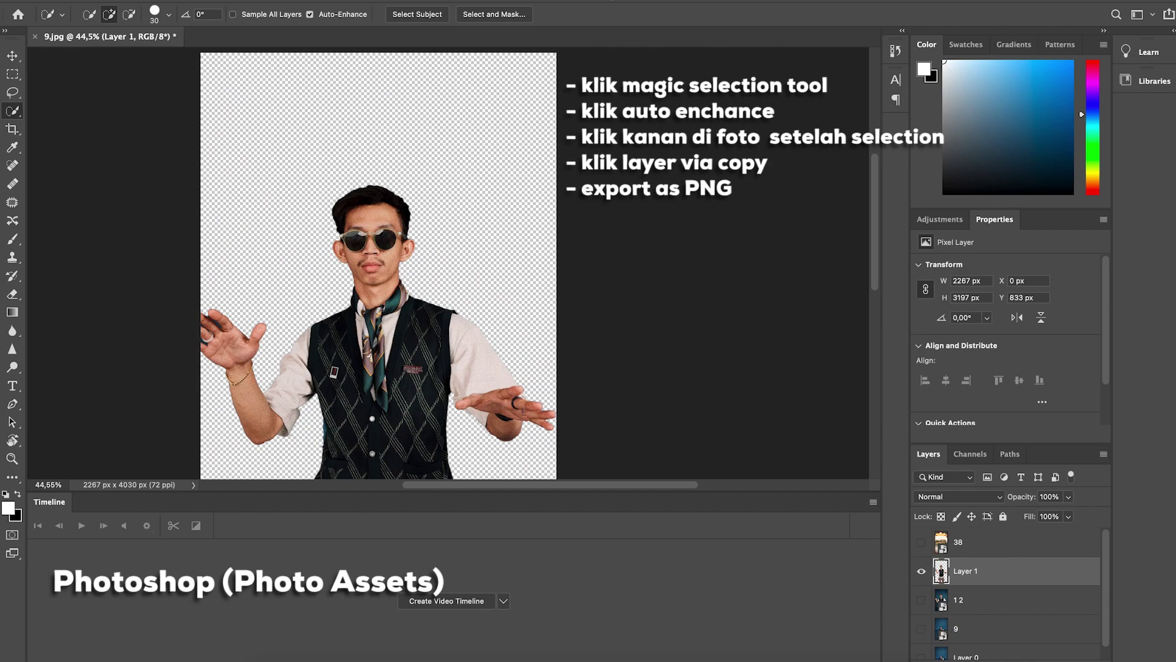
- Switch to Premiere Pro, bring the photos and PNG cutouts from the Unduhan folder into the bin, and set their duration to 10 frames
mouse_move(165, 162)
click(334, 162)
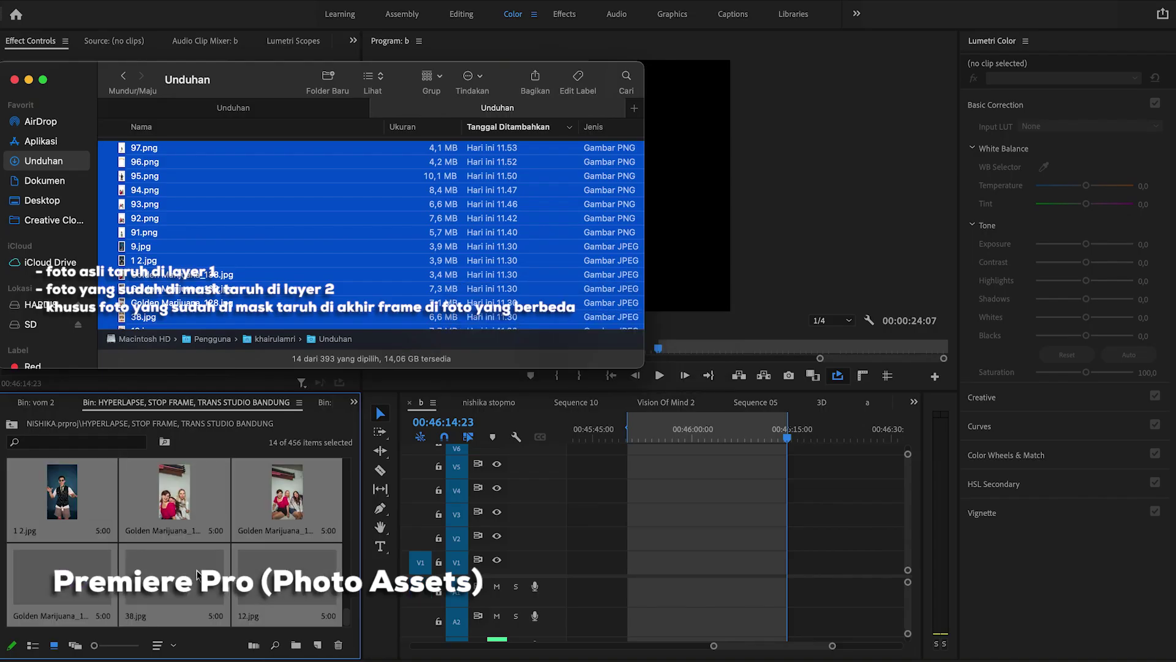
right_click(187, 566)
key(Escape)
right_click(184, 567)
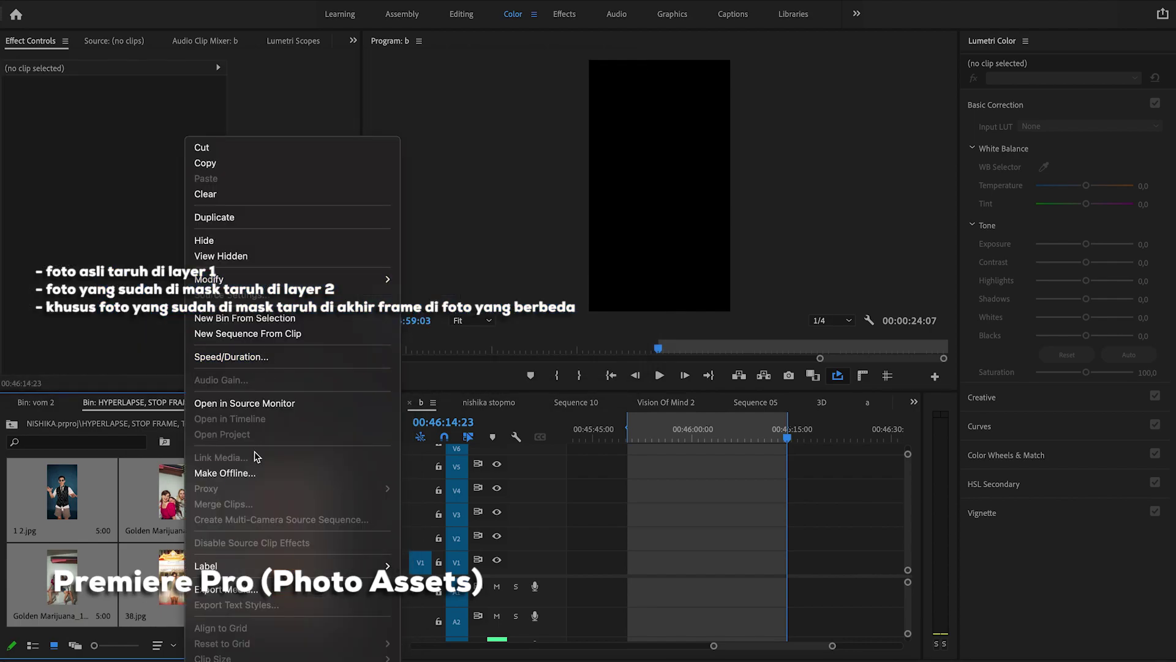
click(233, 357)
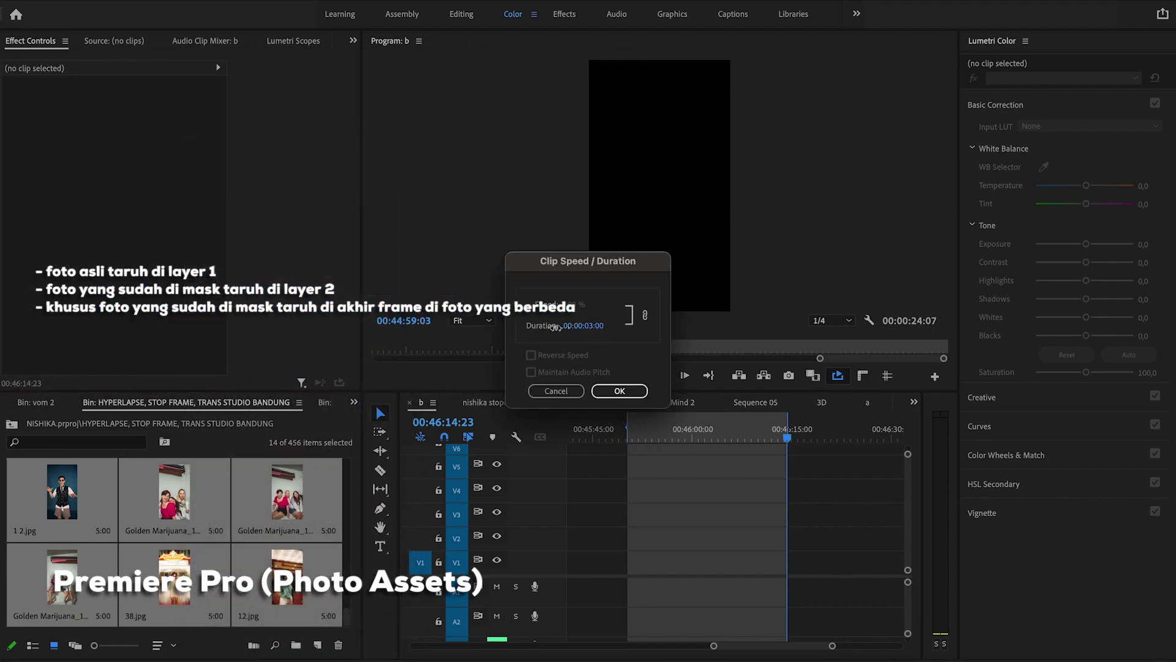
click(620, 391)
- Place the imported photos and cutouts on V1 at the sequence's in point and move the out point to their end
drag(318, 496, 638, 560)
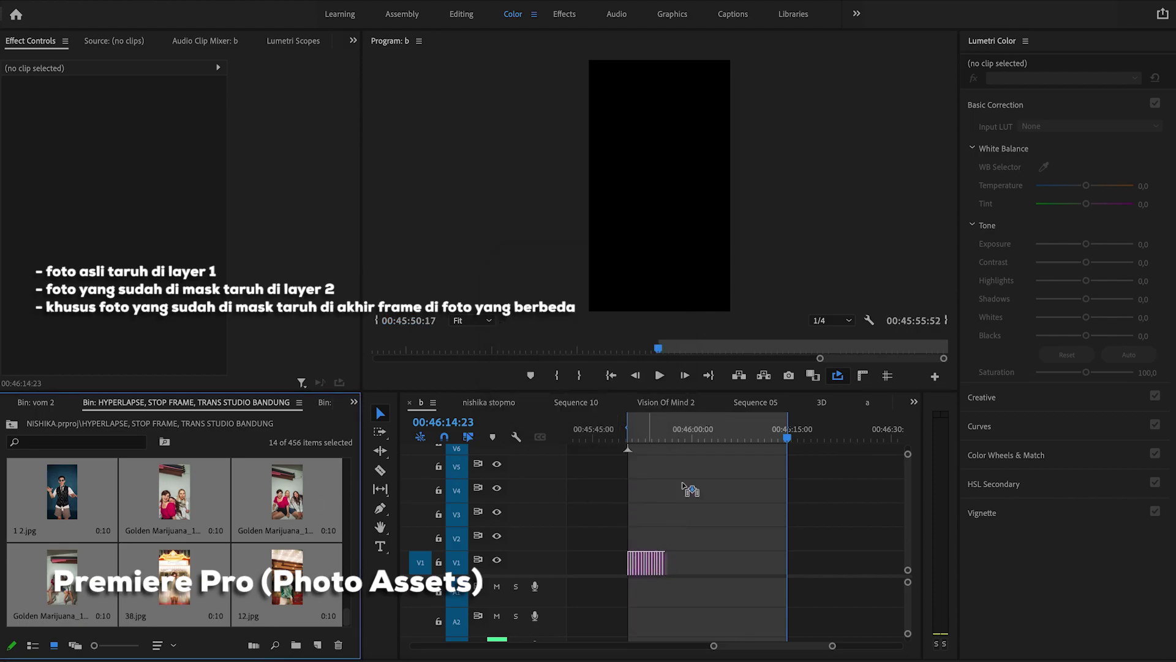
click(708, 516)
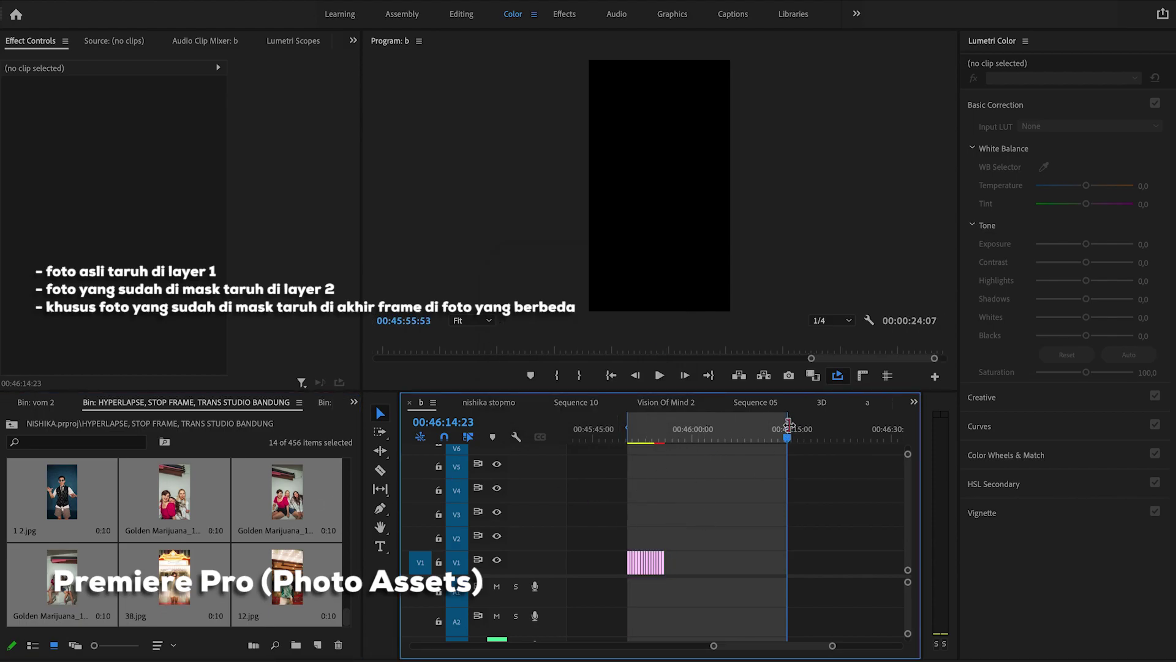
drag(789, 426, 664, 427)
click(628, 432)
key(=)
key(=)
key(=)
- Move the masked PNG cutouts from V1 up to V2, leaving the original photos on V1
click(667, 434)
drag(626, 560, 701, 538)
click(689, 437)
click(714, 436)
scroll(704, 502, right, 2)
click(676, 436)
click(698, 436)
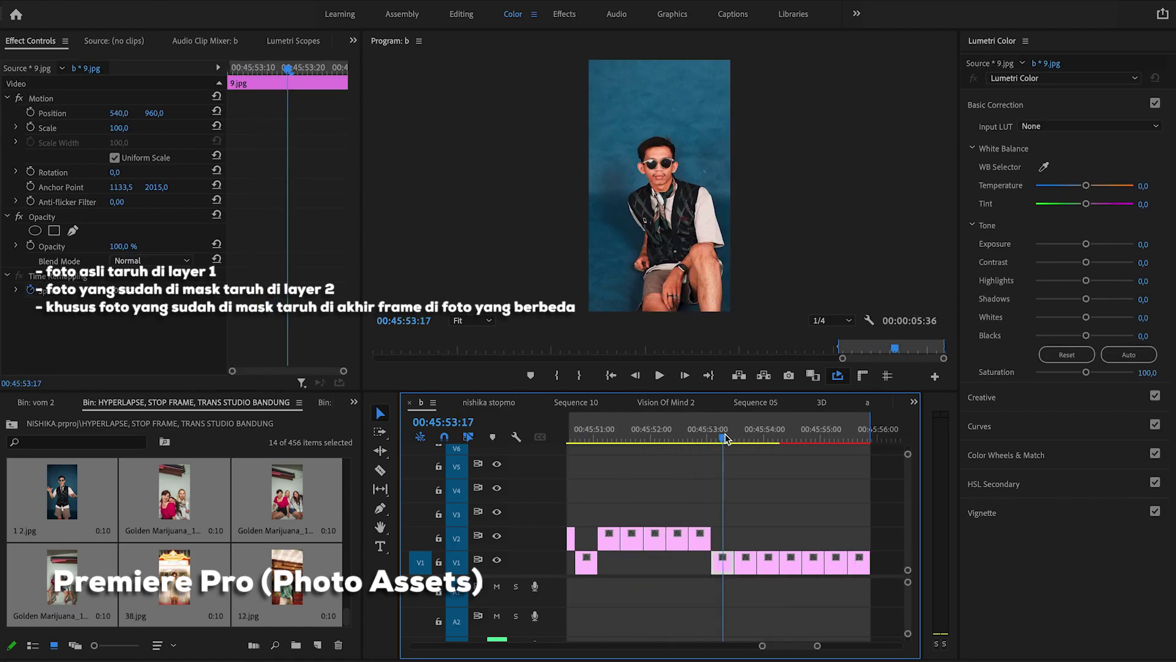
- Set the scale of the 9.jpg clip on V1 to 50
scroll(738, 456, left, 1)
click(761, 436)
scroll(801, 475, right, 2)
click(672, 436)
click(128, 128)
text(50)
key(Return)
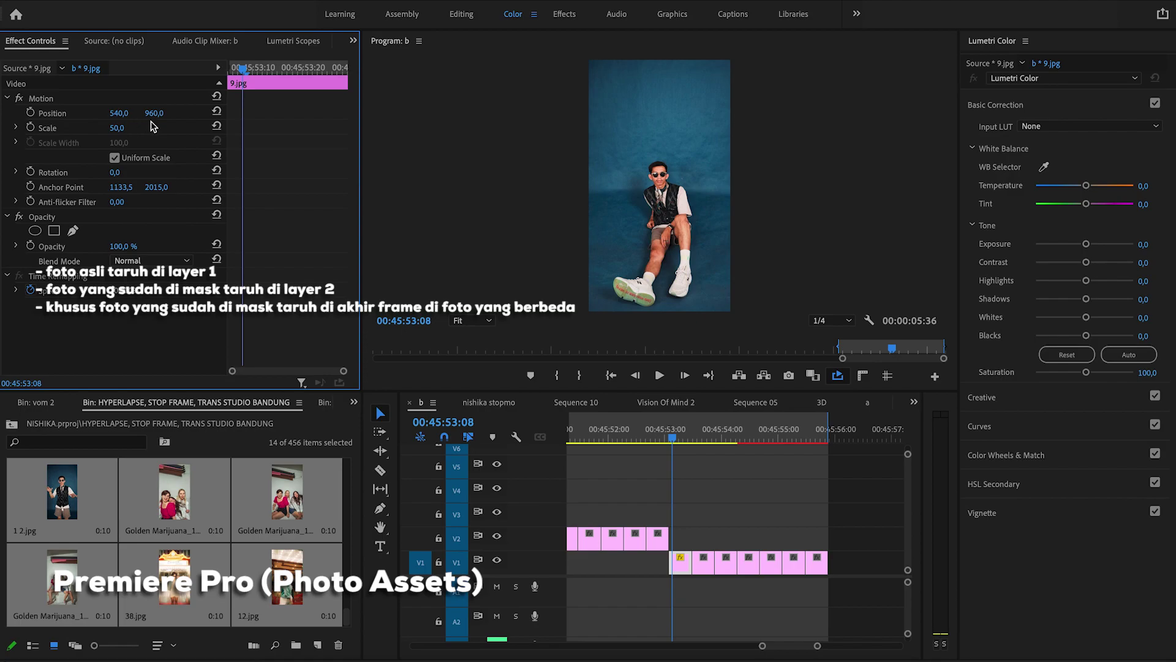
- Paste the scaled 9.jpg clip's attributes onto the remaining photos on V1 and scrub through them
click(848, 562)
drag(849, 562, 701, 566)
right_click(706, 563)
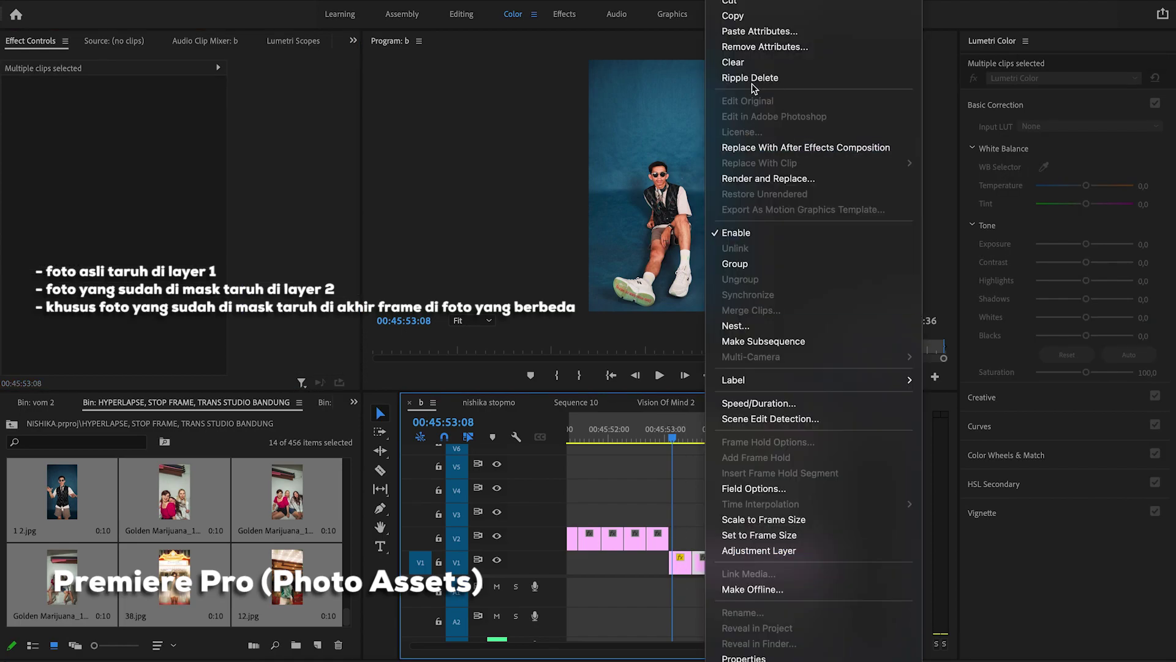
click(744, 32)
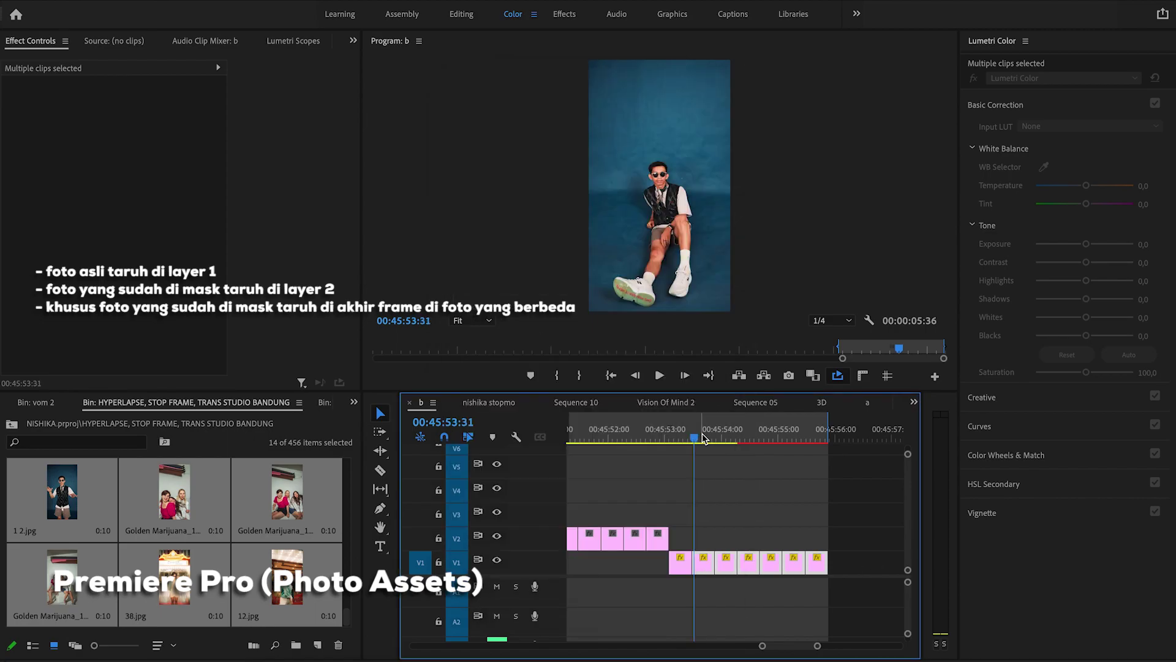
drag(699, 436, 722, 440)
- Paste the Motion and Opacity attributes onto all the PNG cutout clips on V2
drag(795, 508, 621, 539)
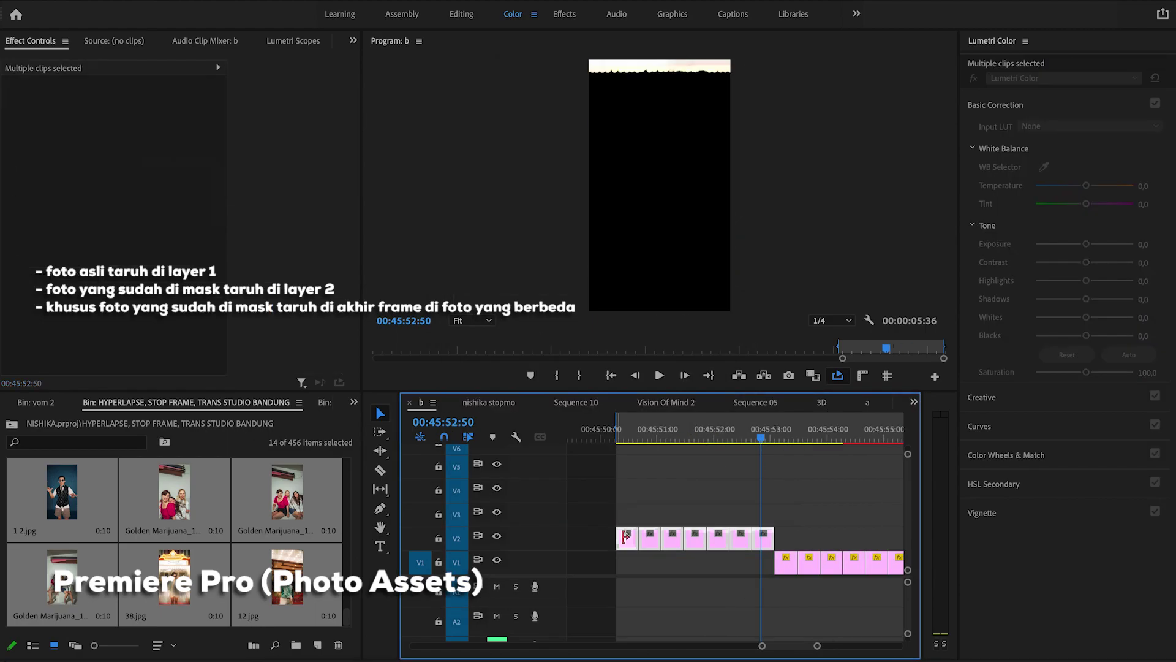
right_click(626, 538)
click(680, 32)
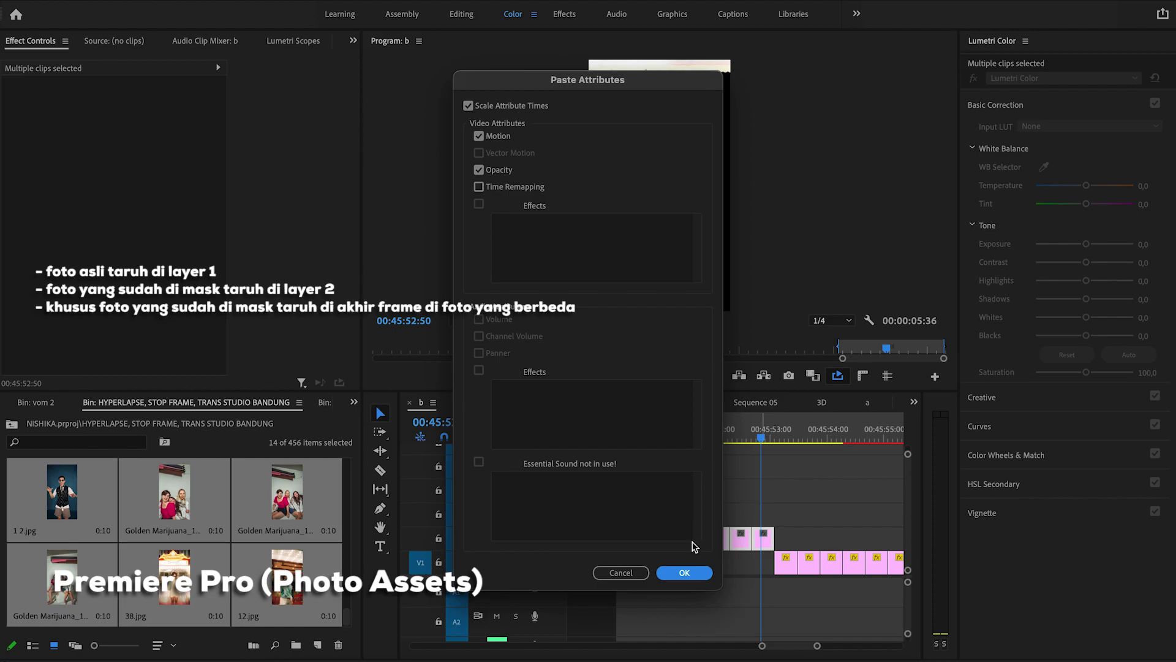
key(Return)
scroll(697, 539, down, 2)
click(795, 536)
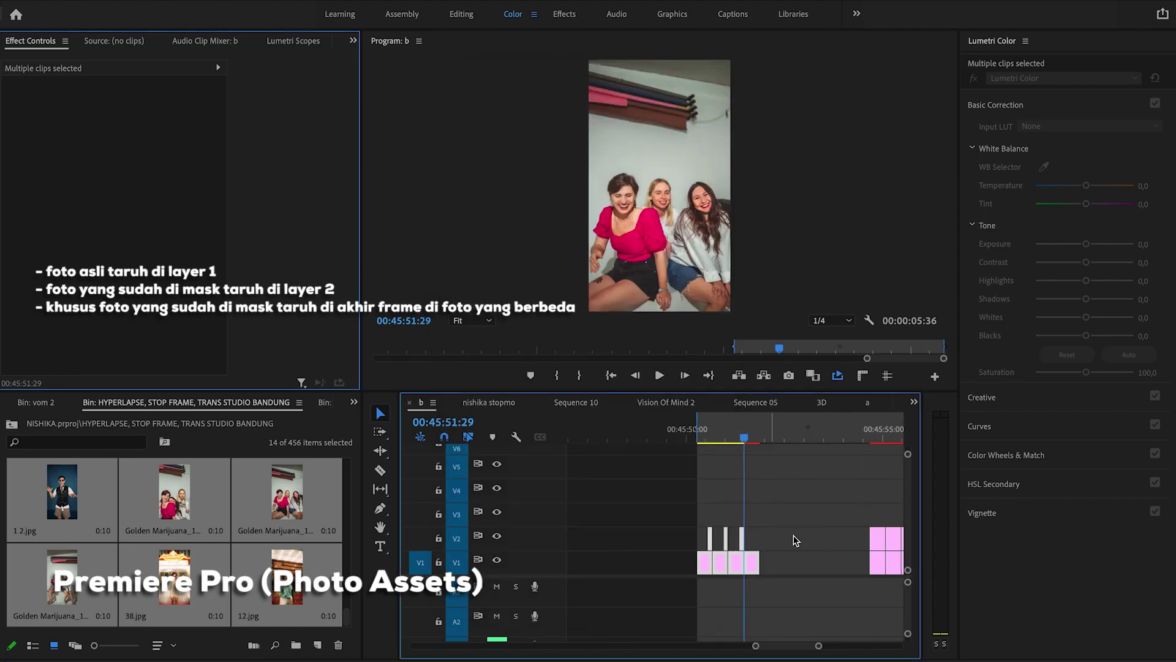
- Duplicate the first four photos and their three cutouts onto V4 and V5, about two seconds earlier in the timeline
scroll(705, 526, up, 3)
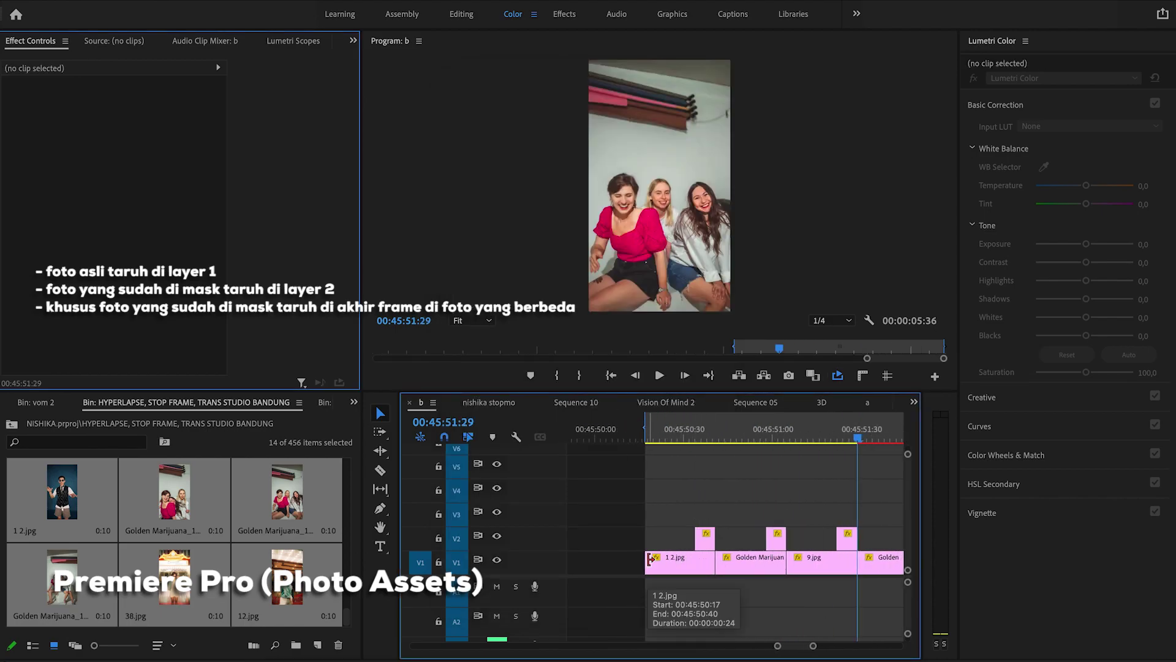
scroll(650, 558, down, 2)
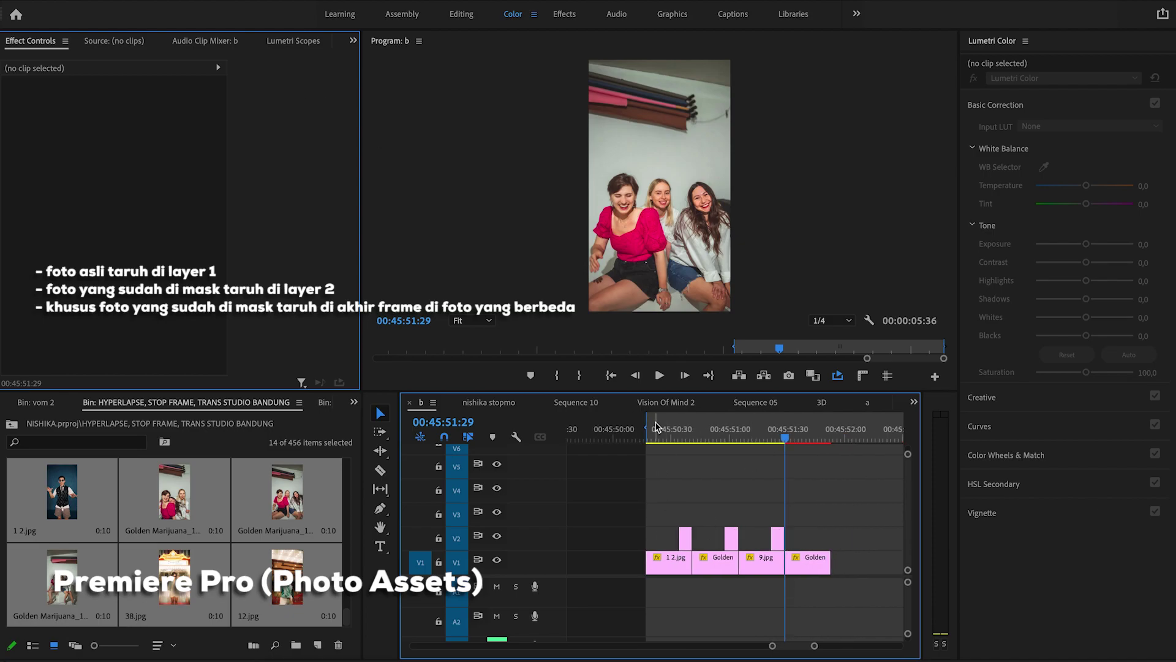
mouse_move(656, 427)
mouse_down()
mouse_move(792, 436)
mouse_move(666, 436)
mouse_up()
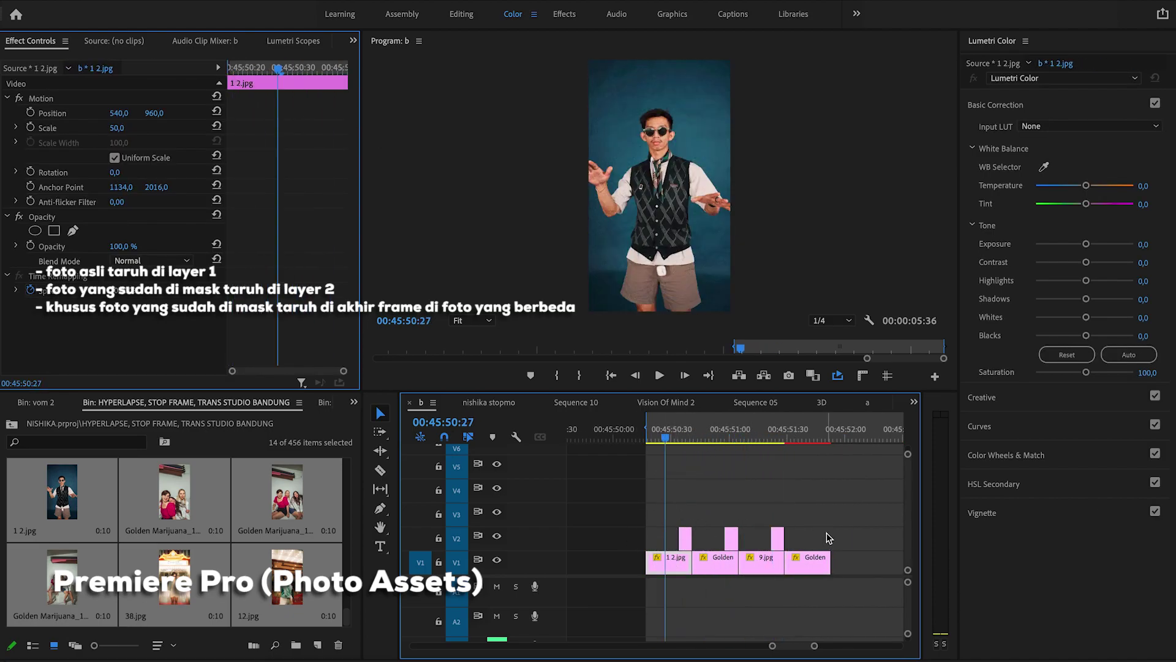
scroll(771, 530, down, 2)
drag(810, 520, 610, 495)
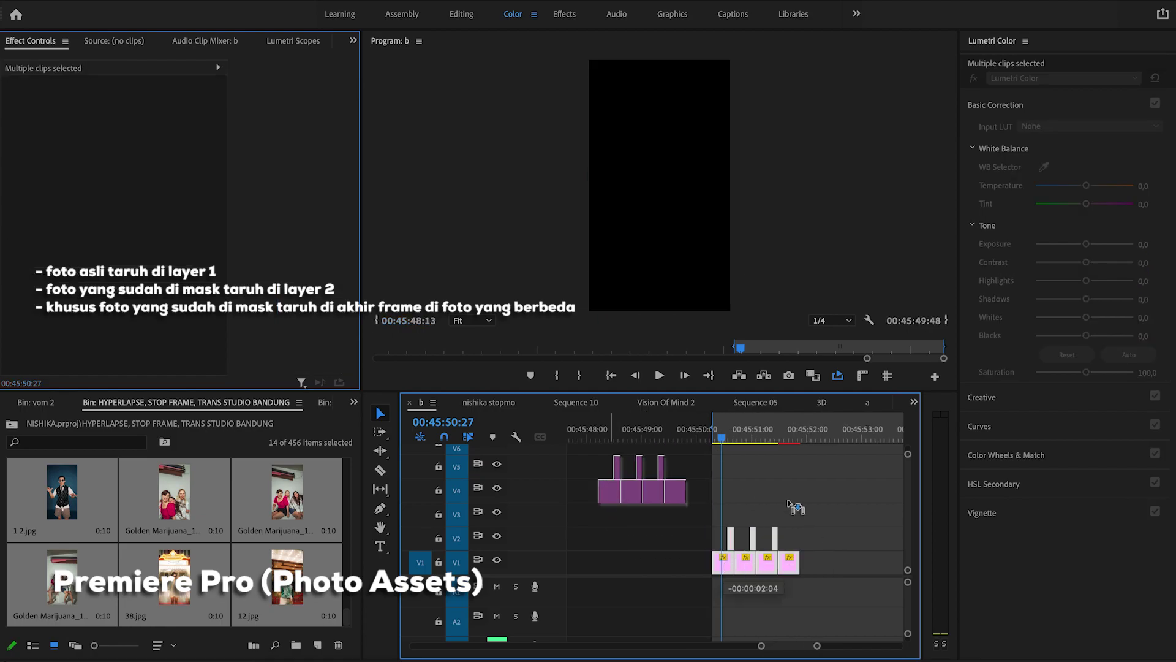
scroll(799, 508, up, 3)
scroll(803, 512, down, 2)
click(797, 513)
- Extend the cutouts 94.png, 97.png and 92.png on V2 to the full length of the photos beneath them
mouse_move(676, 536)
mouse_down()
mouse_move(646, 537)
mouse_move(686, 536)
mouse_up()
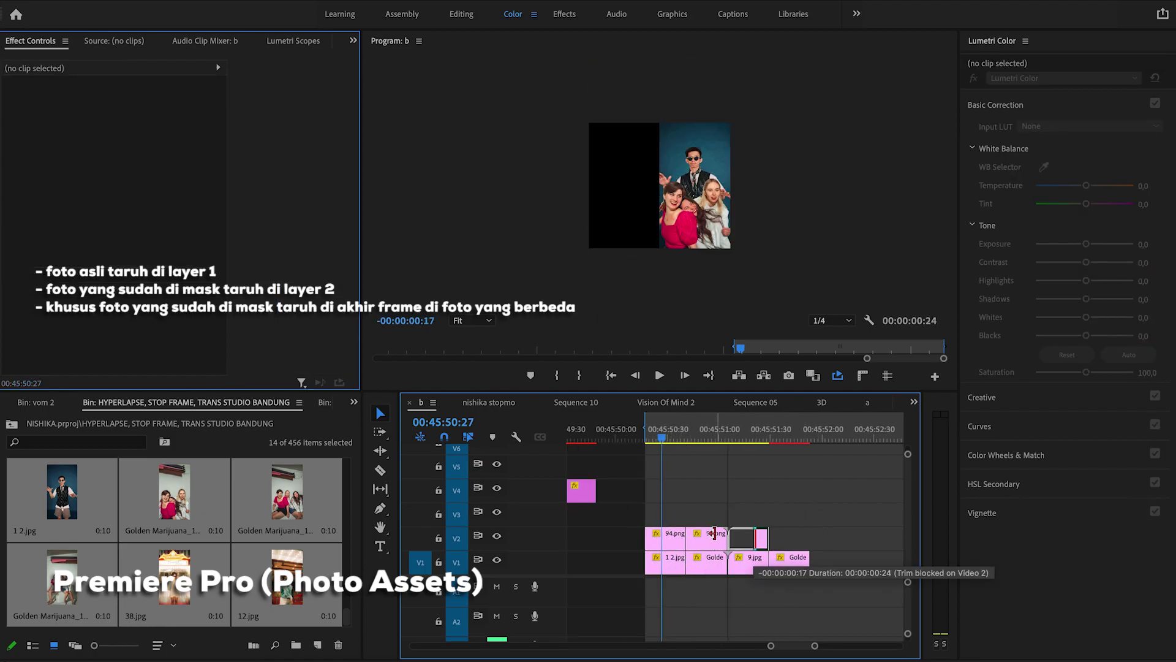
drag(757, 537, 728, 537)
scroll(670, 551, up, 1)
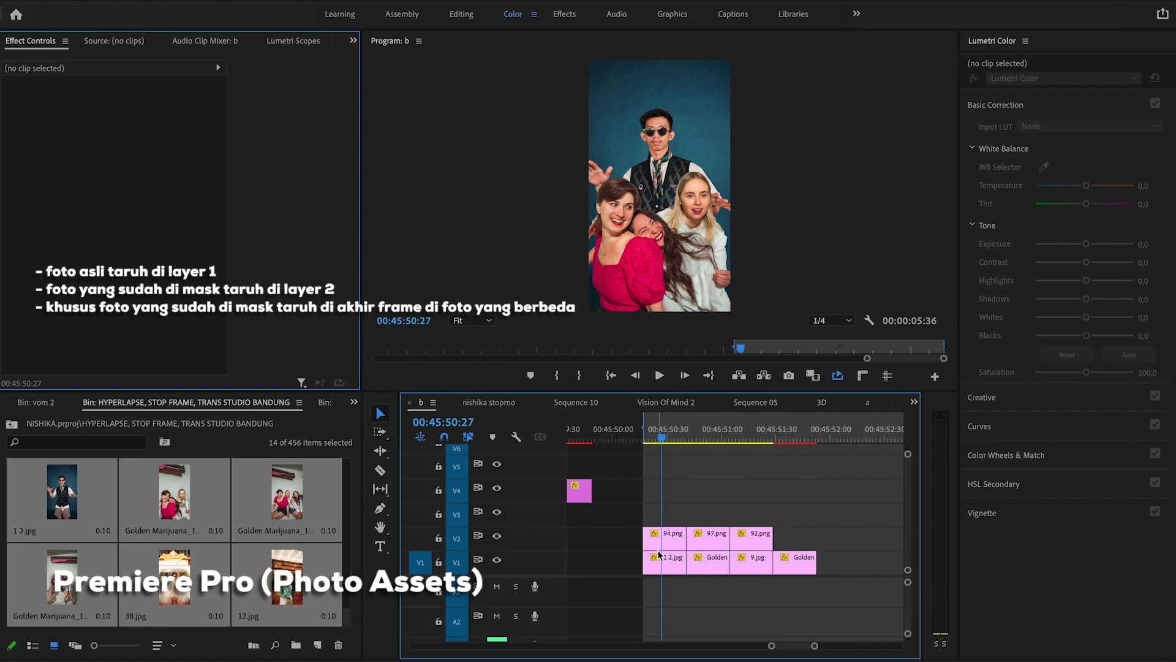
scroll(671, 567, up, 3)
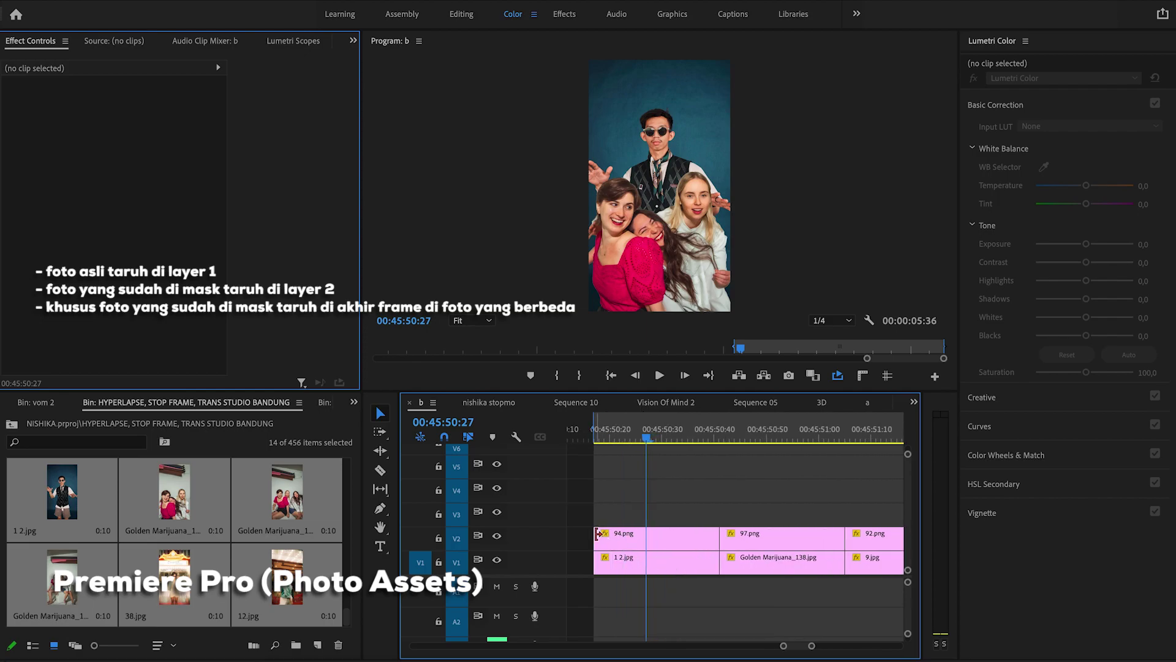
- Set the duration of cutouts 94.png, 97.png and 92.png to 00:00:00:06
scroll(626, 538, down, 3)
drag(733, 516, 646, 540)
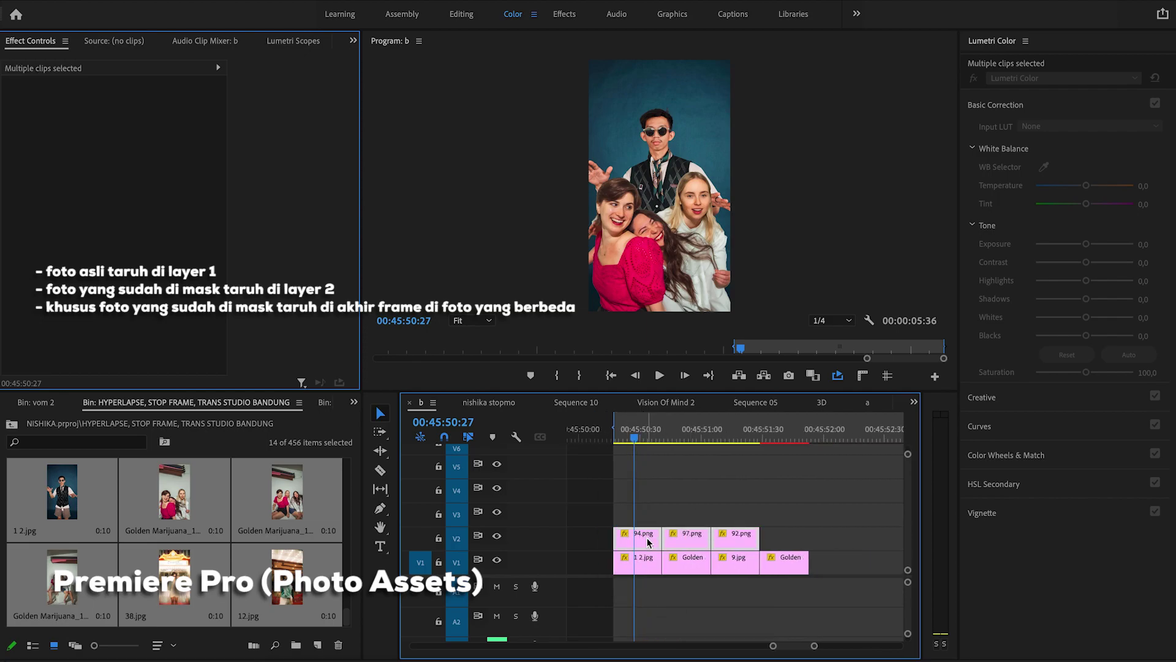
right_click(642, 550)
click(692, 404)
click(612, 309)
click(622, 305)
key(BackSpace)
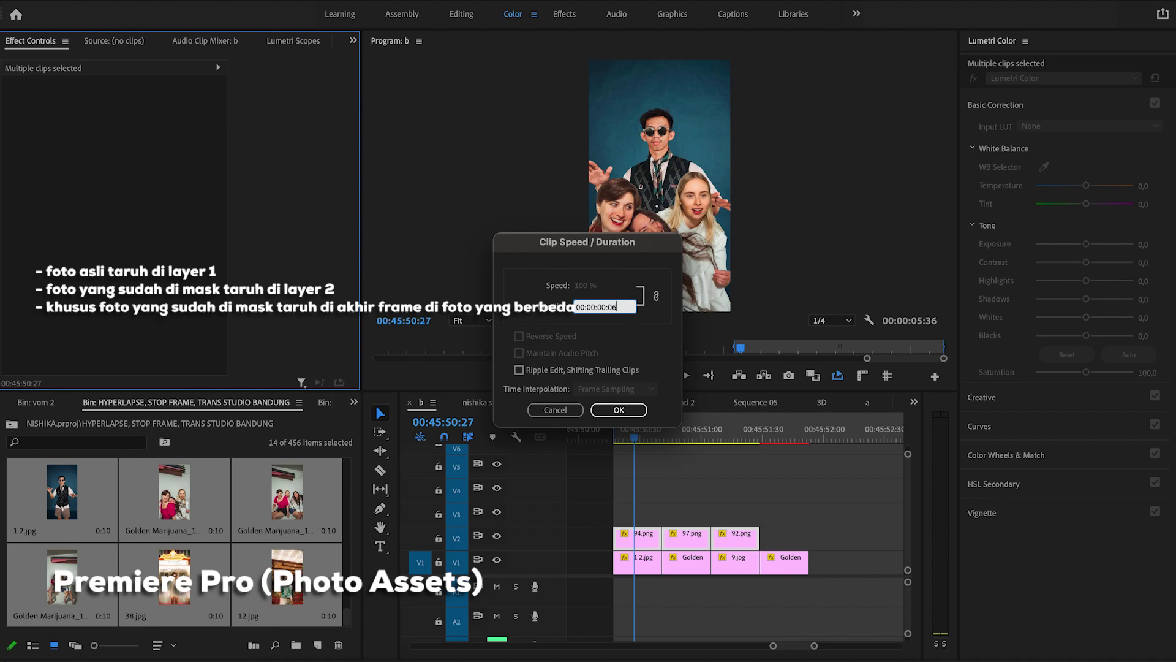
key(Return)
click(692, 506)
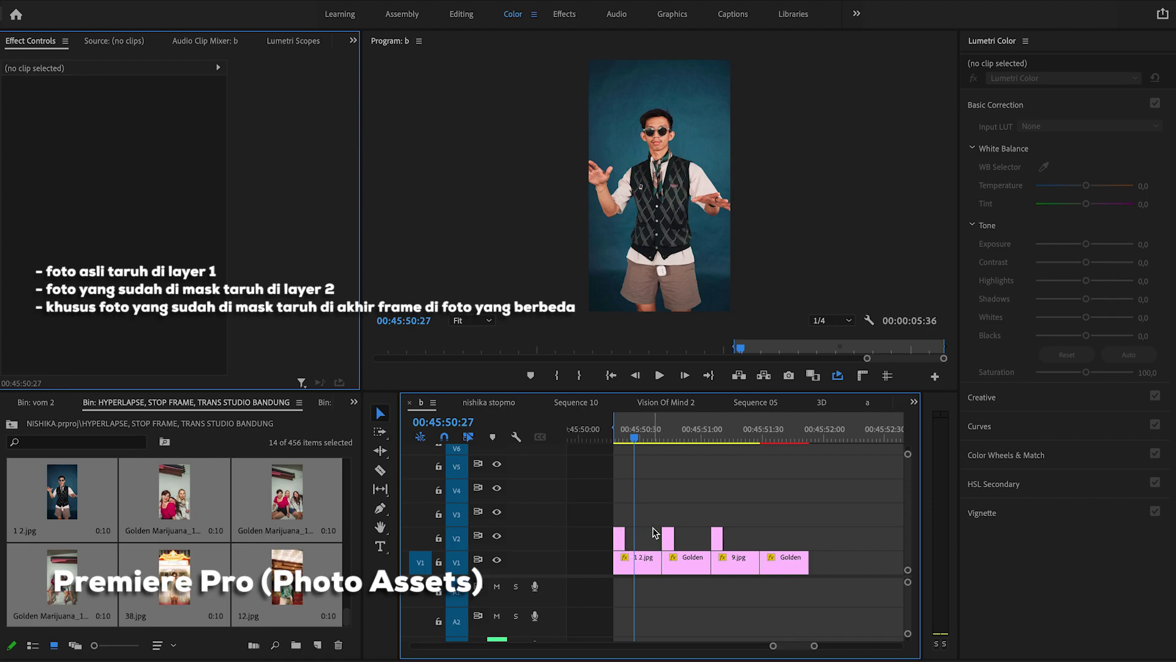
- Move the three shortened cutouts on V2 so each one ends with the photo clip beneath it
drag(748, 508, 794, 542)
scroll(607, 540, up, 3)
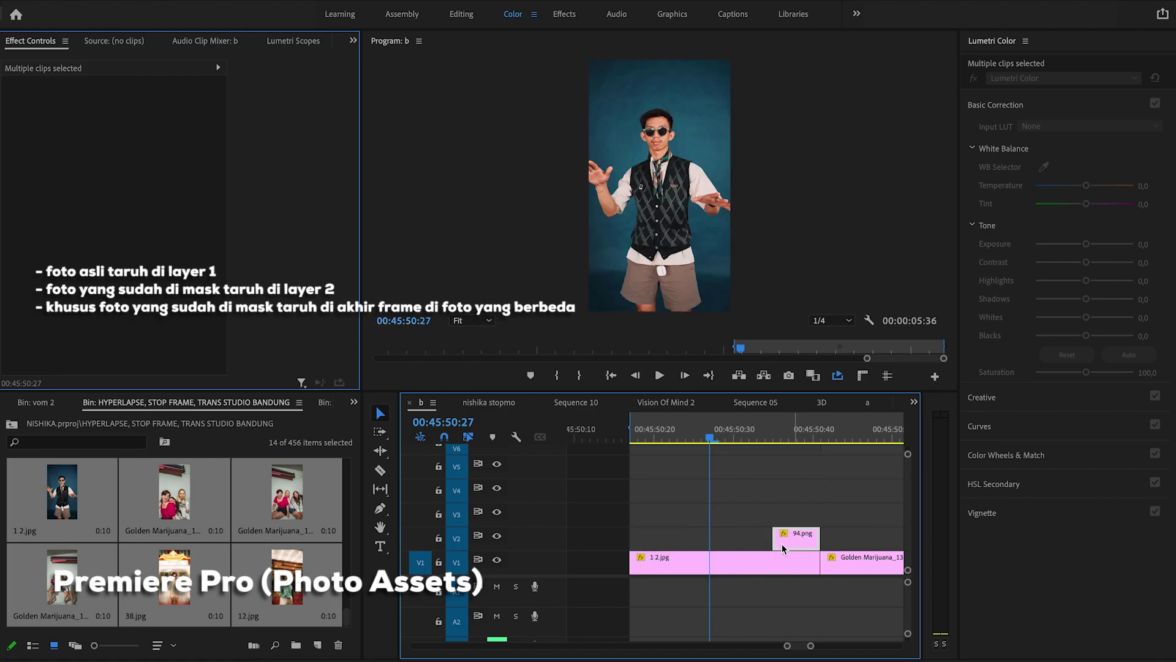
scroll(754, 526, down, 3)
scroll(704, 533, right, 2)
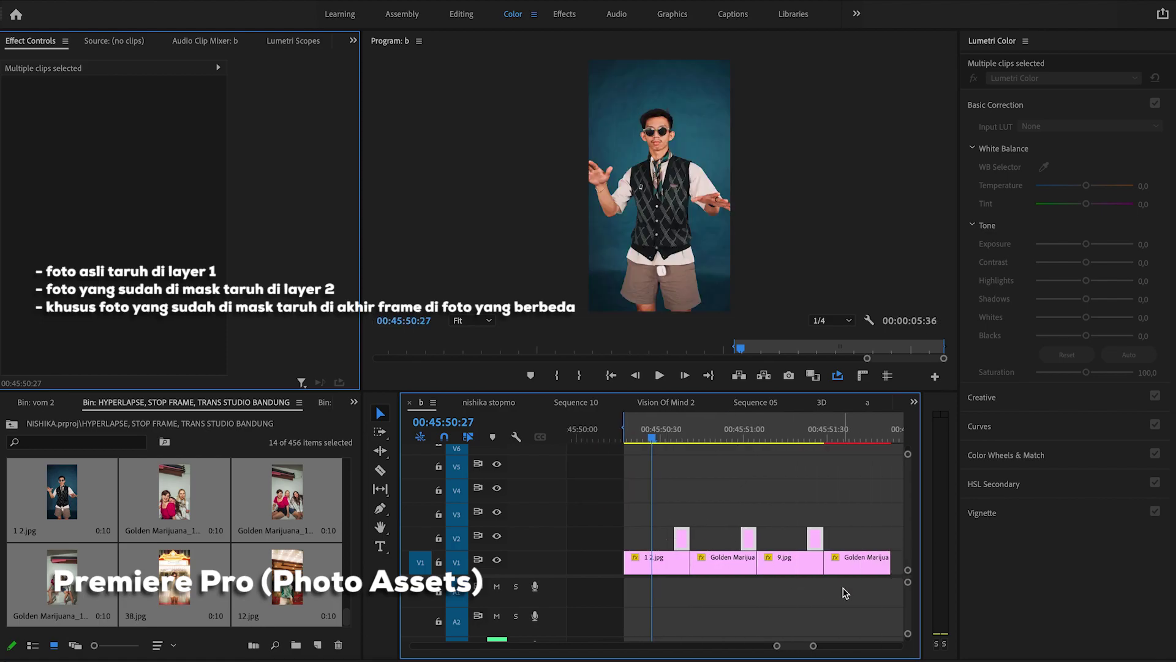
- Set the duration of the four photo clips on V1 to 12 frames
drag(841, 590, 667, 568)
right_click(668, 568)
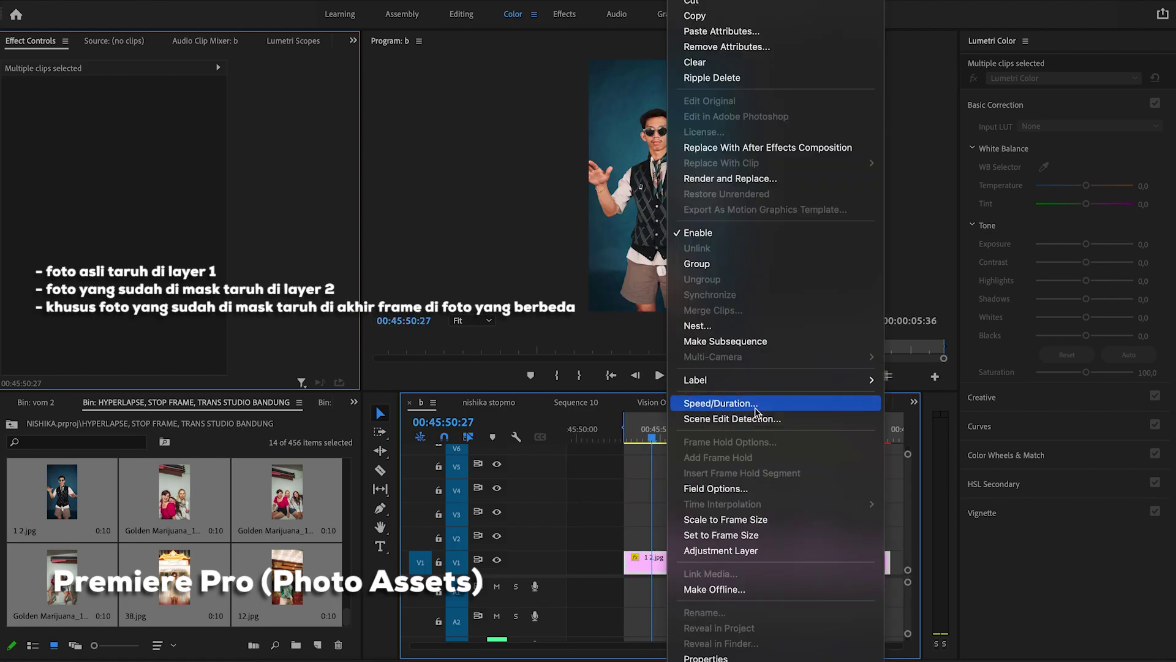
click(720, 403)
click(616, 308)
text(12)
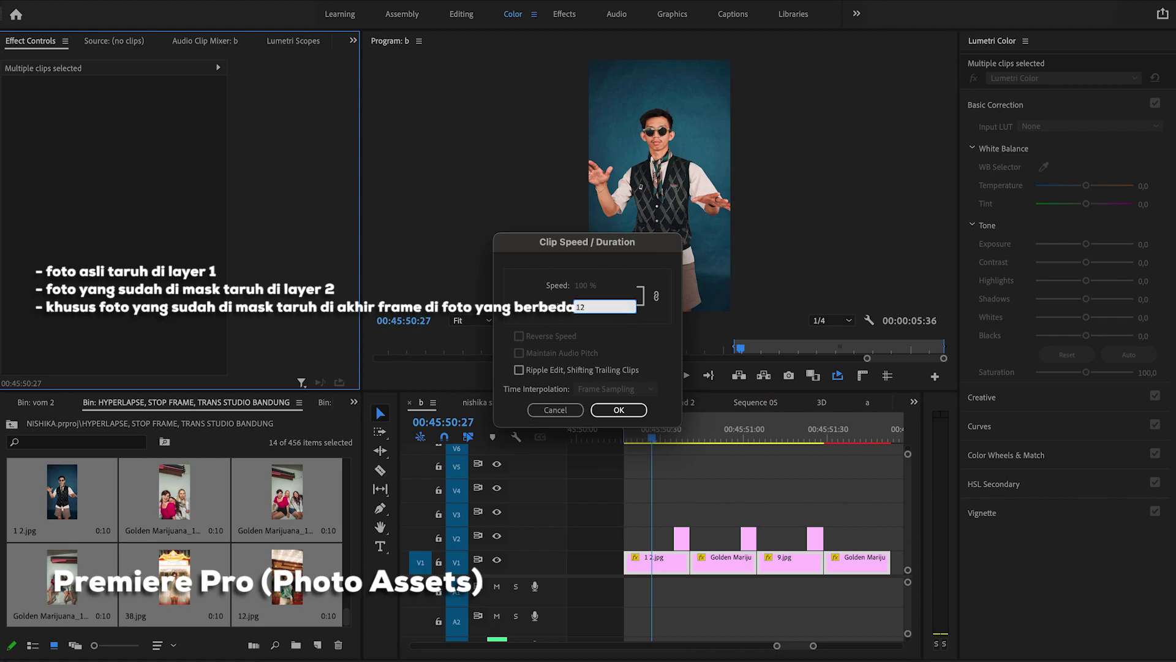
click(618, 409)
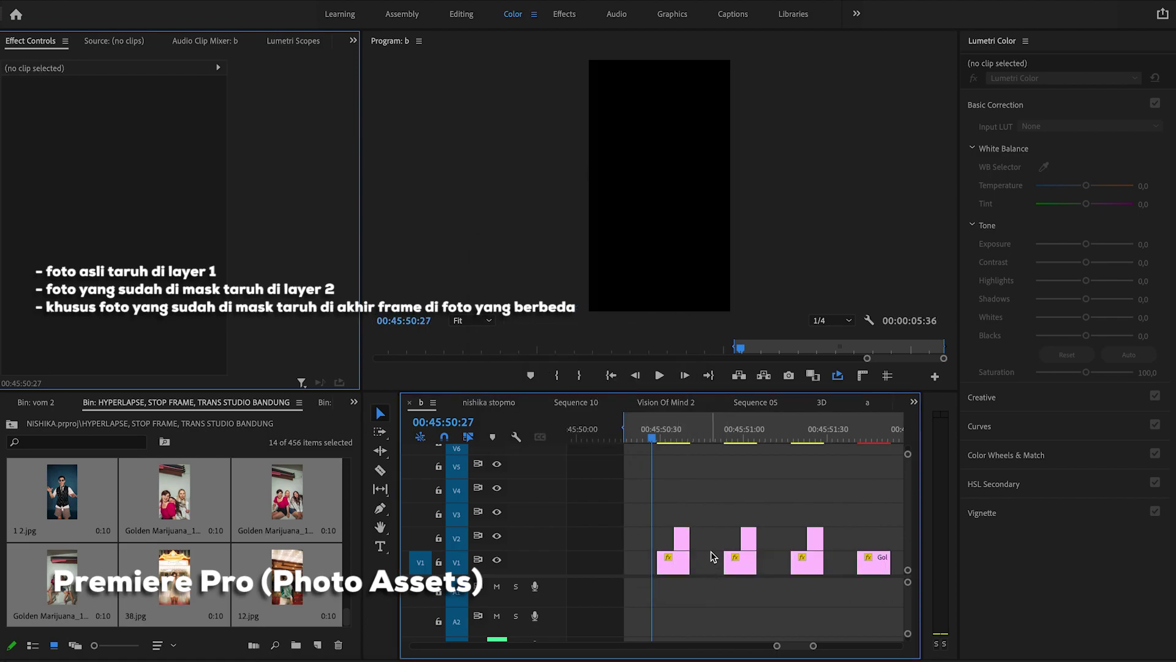
- Close the gaps between the four shortened photo clips, keeping their cutouts aligned above them
key(Delete)
click(741, 563)
key(Delete)
click(766, 562)
key(Delete)
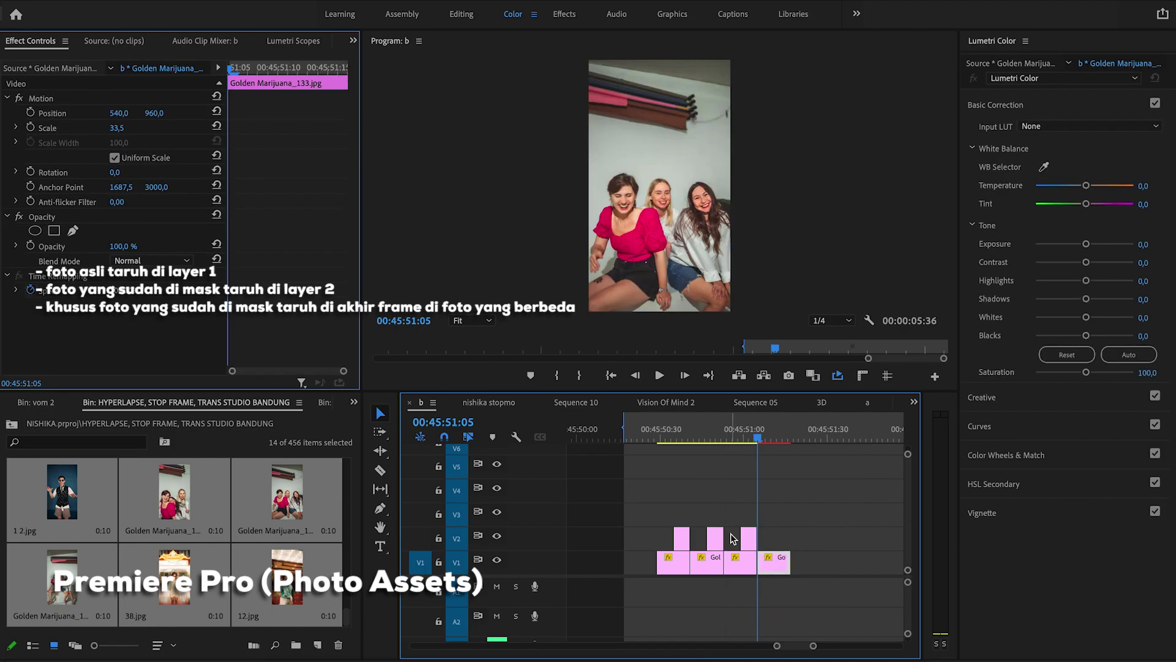
- Set the duration of the remaining three photo clips on V1 to 12 frames
key(minus)
key(minus)
drag(768, 510, 650, 565)
click(745, 559)
right_click(658, 564)
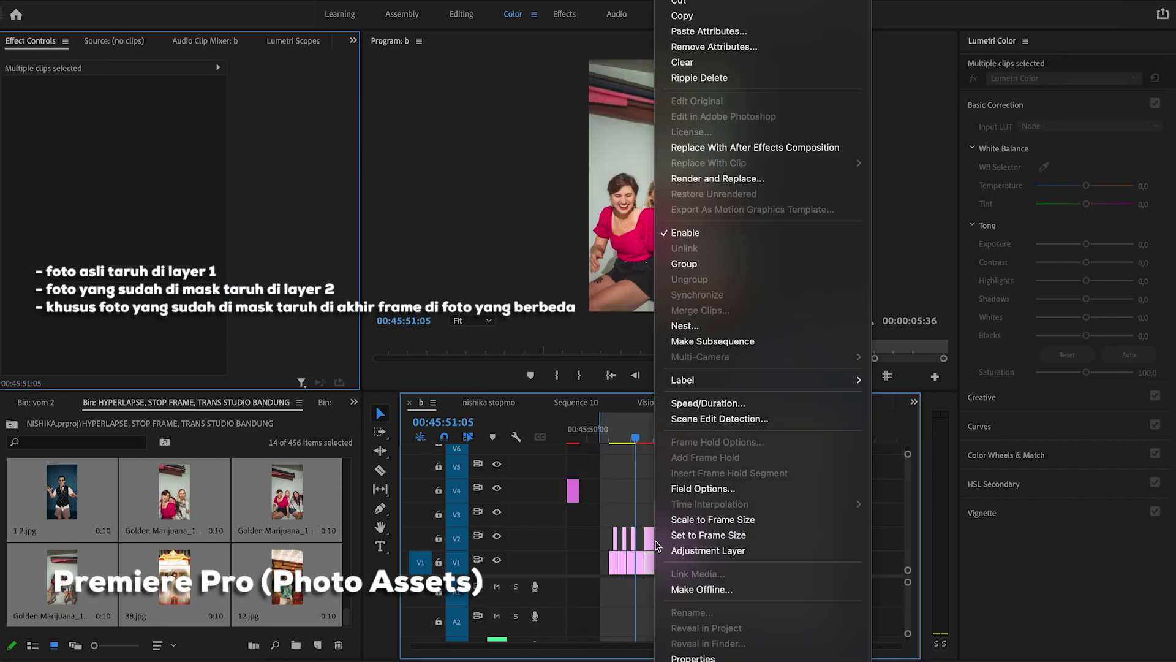
click(691, 400)
click(595, 306)
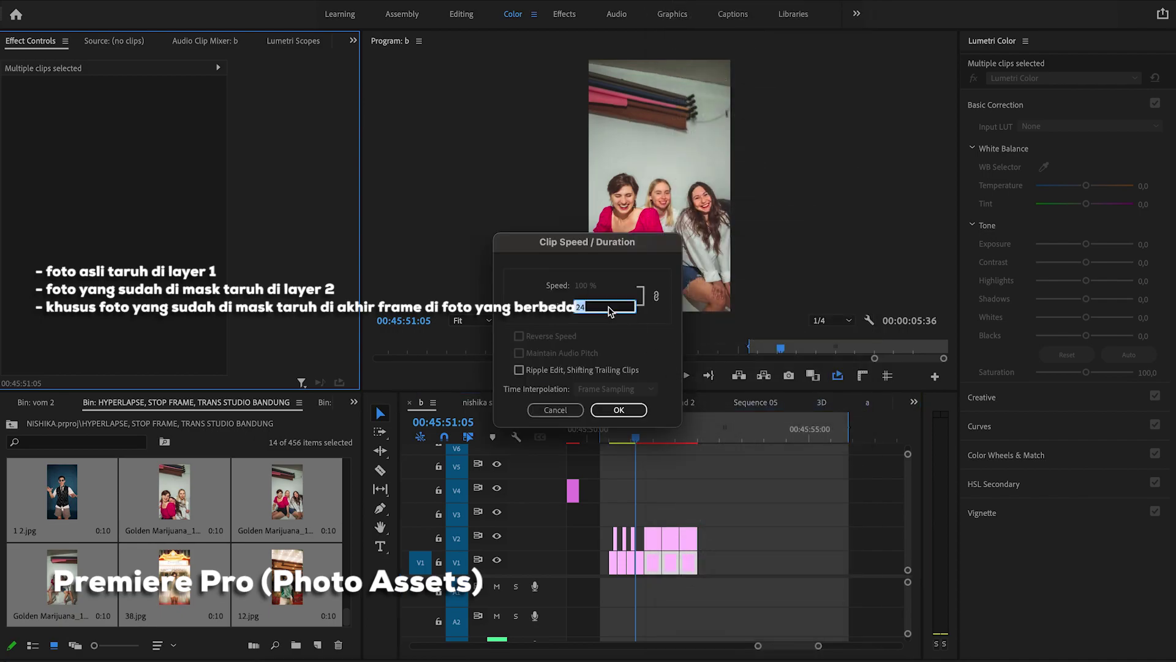
text(12)
key(Return)
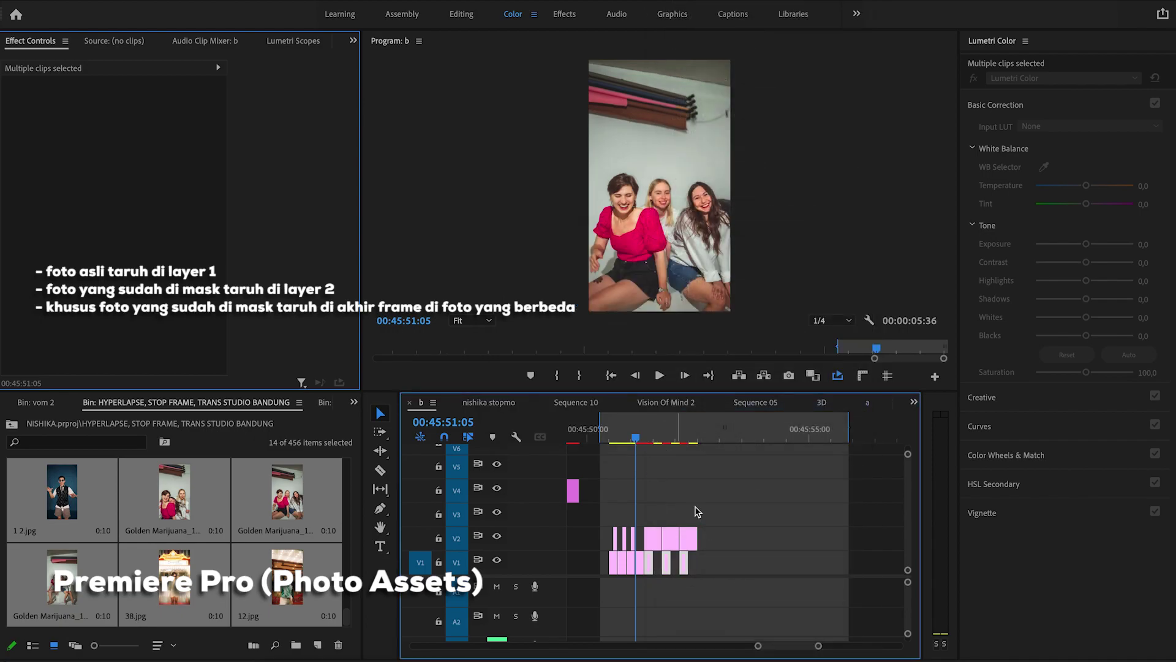
- Set the duration of the remaining three cutouts on V2 to 00:00:00:06
right_click(658, 560)
click(698, 403)
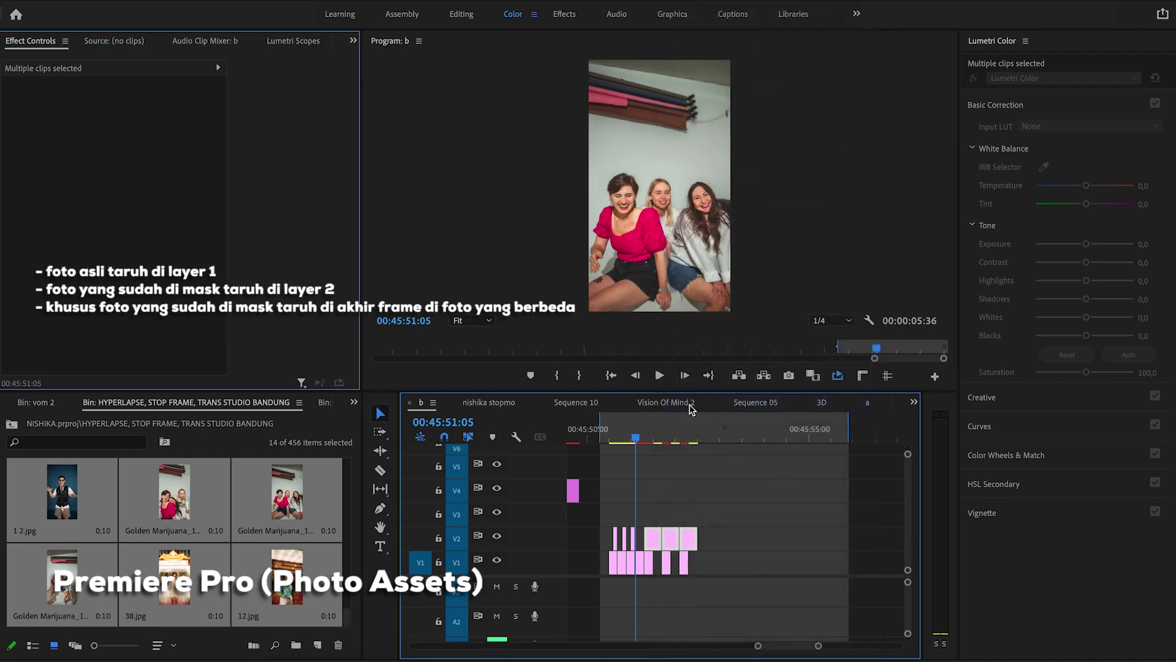
click(608, 307)
key(Return)
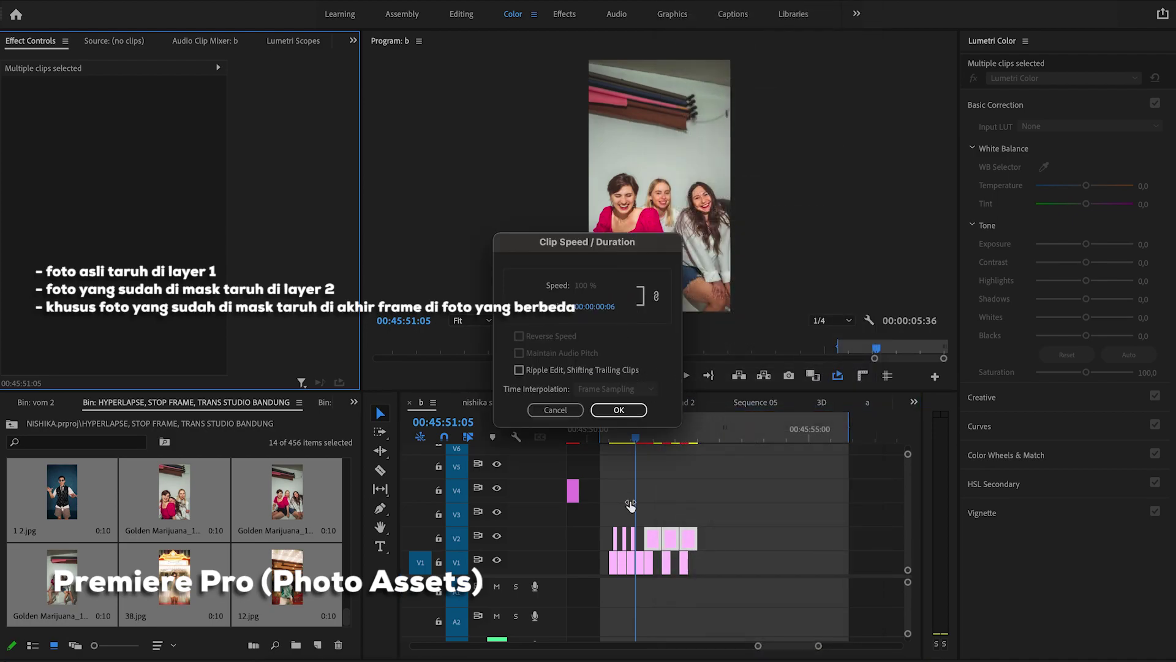
key(Return)
click(649, 517)
scroll(639, 510, up, 3)
scroll(654, 510, up, 1)
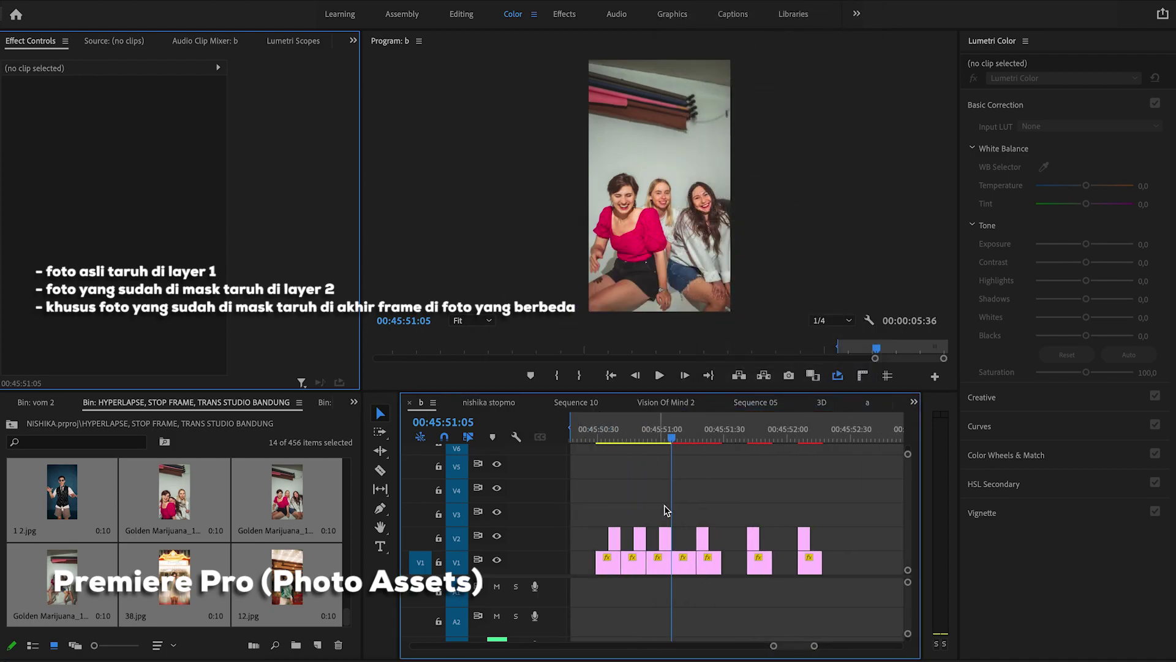
- Move the first photo, 1 2.jpg, 12 frames earlier on V1 and preview the cutouts over the following photos
drag(677, 437, 613, 437)
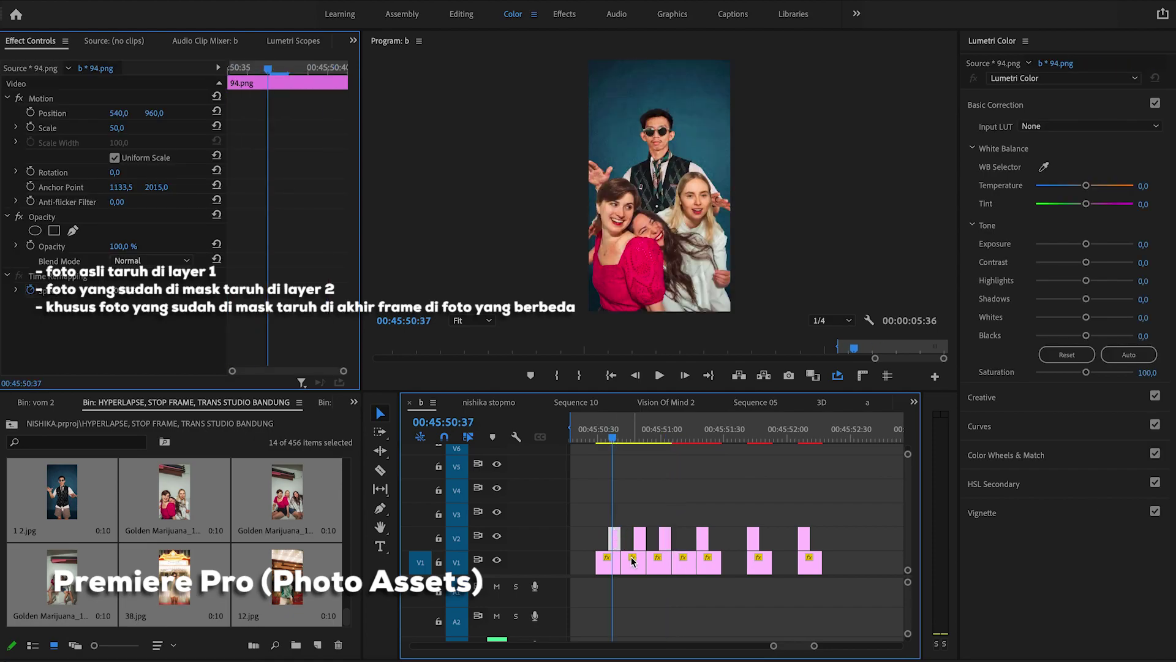
drag(608, 564, 729, 599)
drag(616, 540, 616, 555)
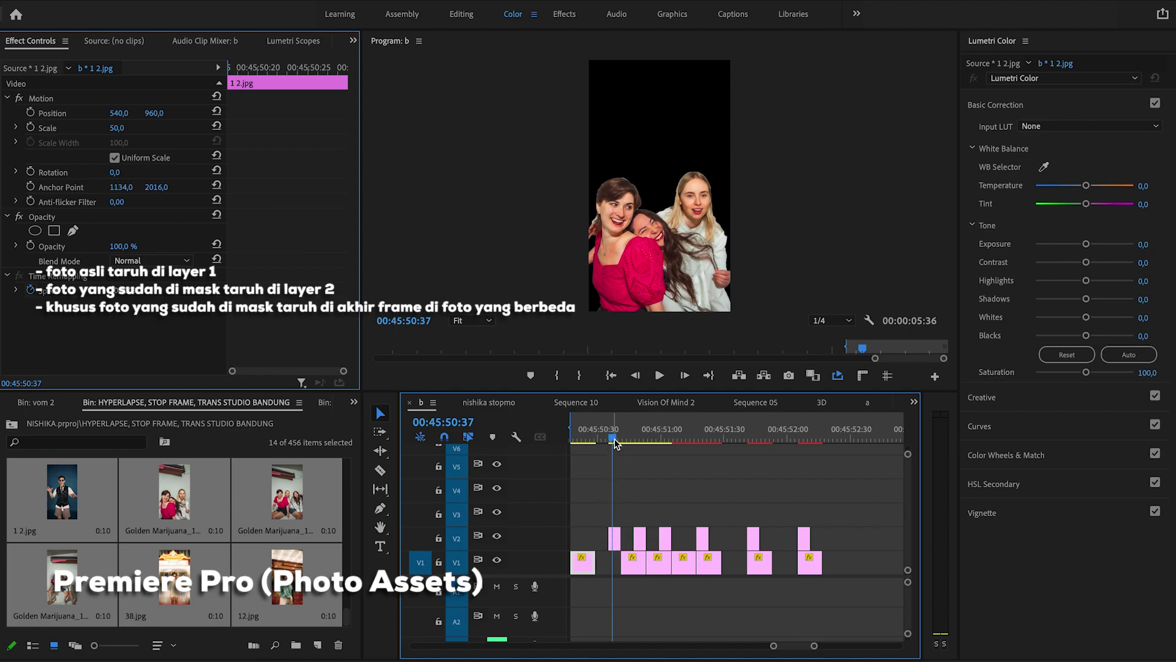
drag(616, 443, 671, 442)
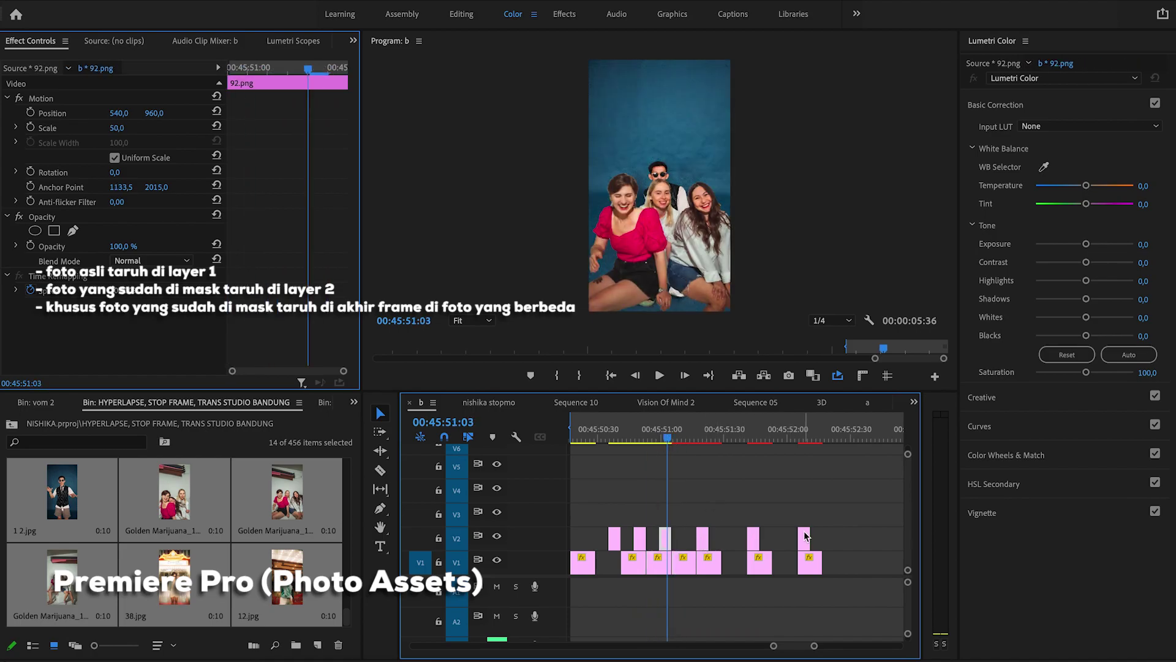
- Place the last three cutouts on V2 at the ends of the preceding photos and close the gaps before 38.jpg and 12.jpg on V1
scroll(696, 530, up, 3)
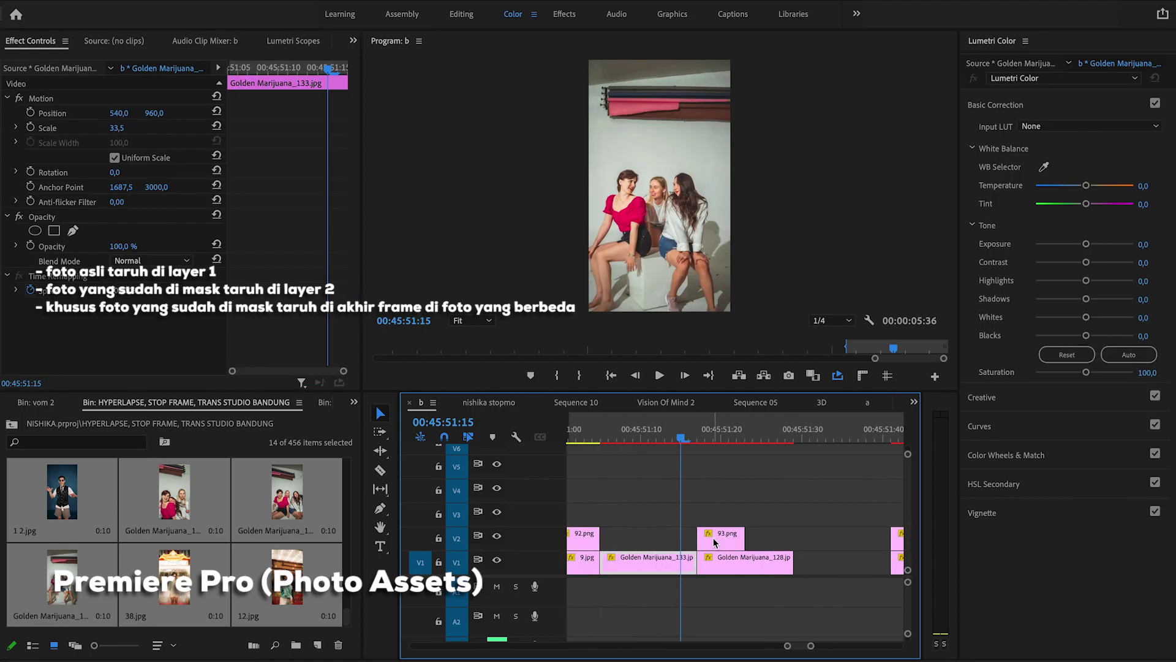
drag(713, 542, 682, 550)
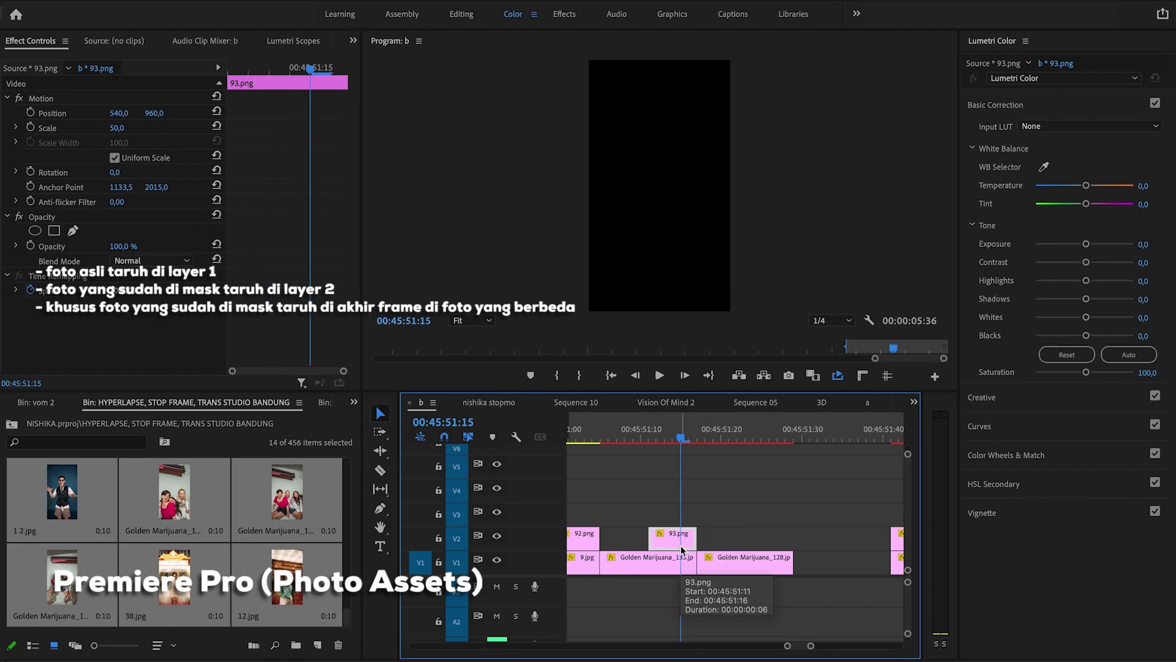
scroll(682, 549, down, 2)
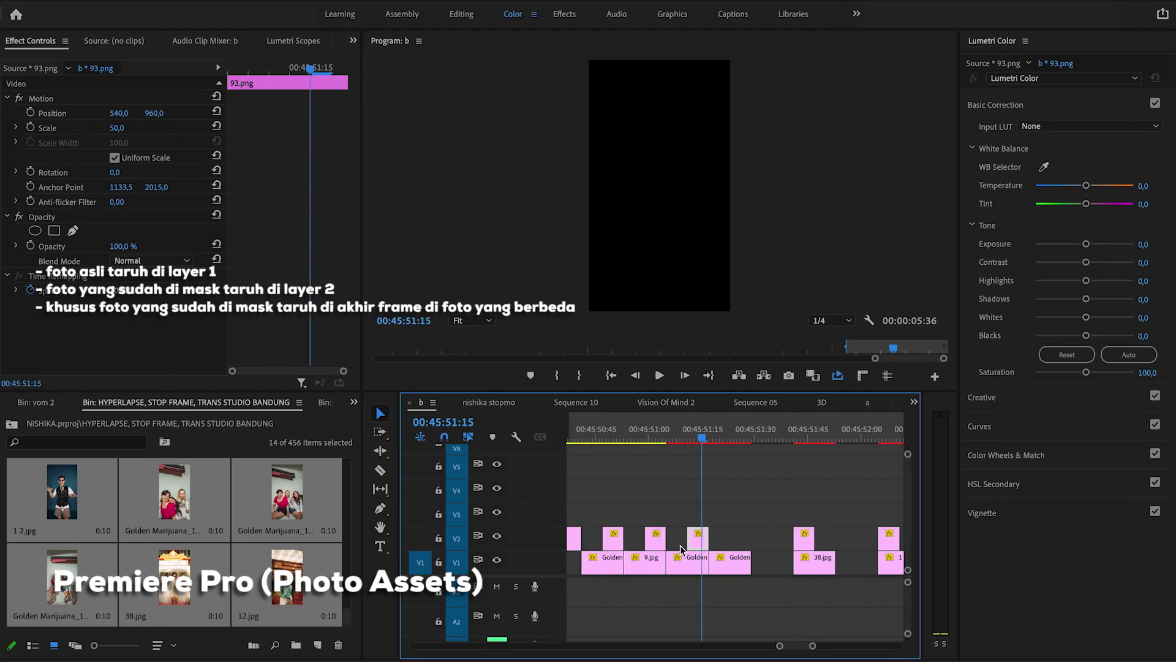
drag(787, 540, 753, 561)
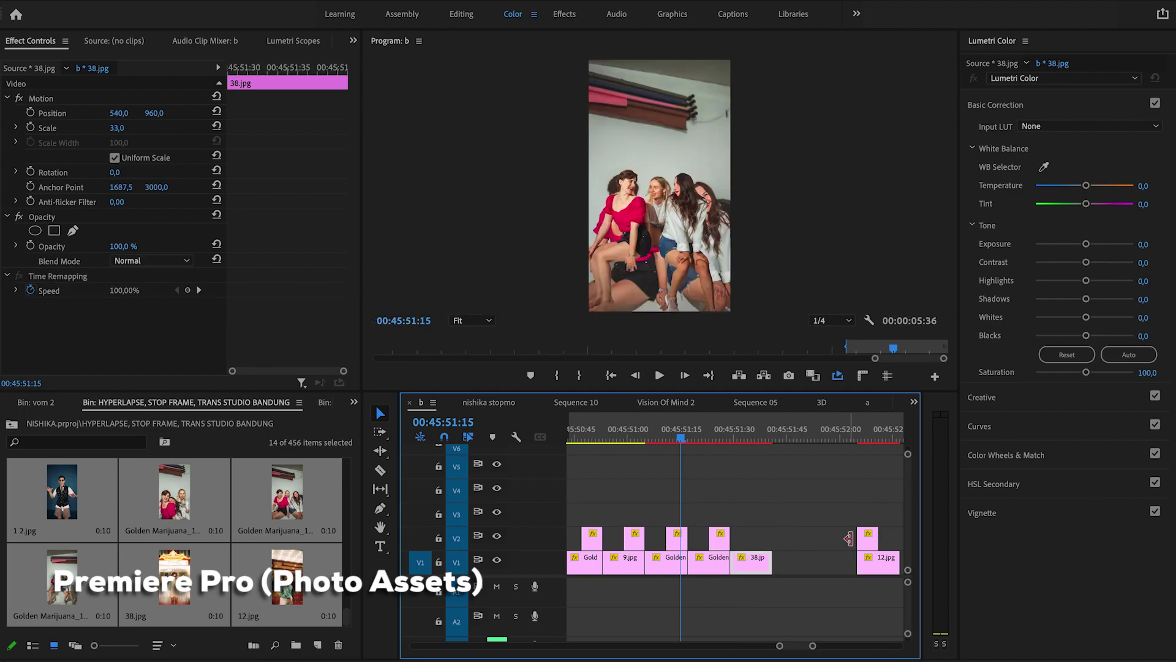
drag(866, 541, 795, 563)
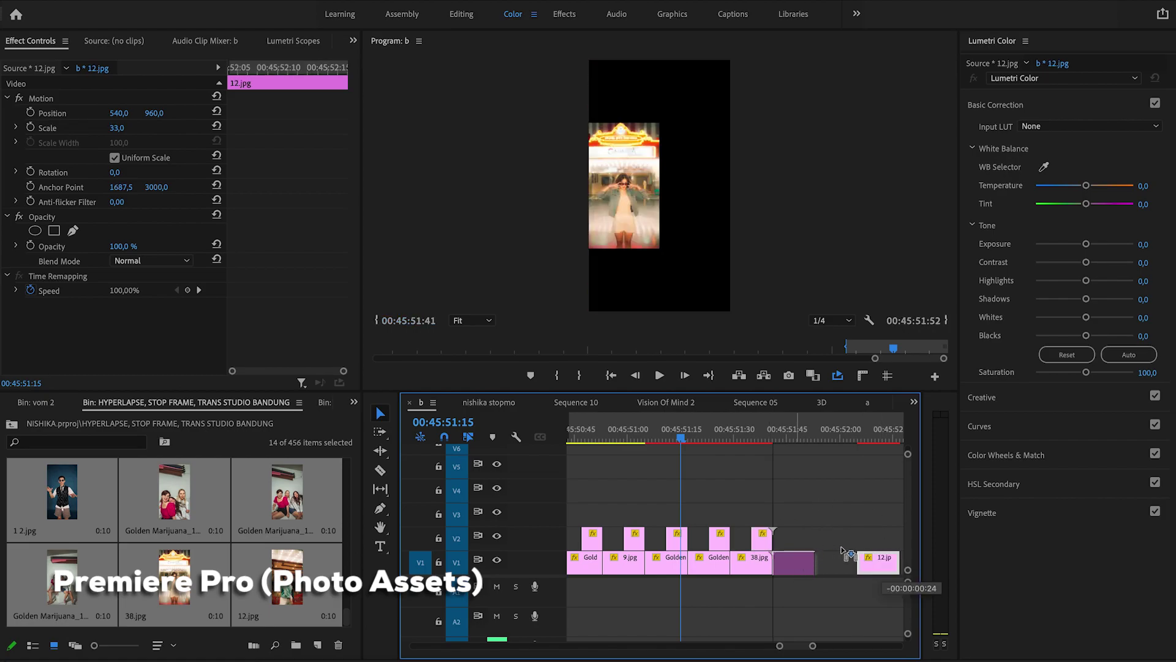
scroll(840, 552, down, 3)
scroll(840, 557, right, 2)
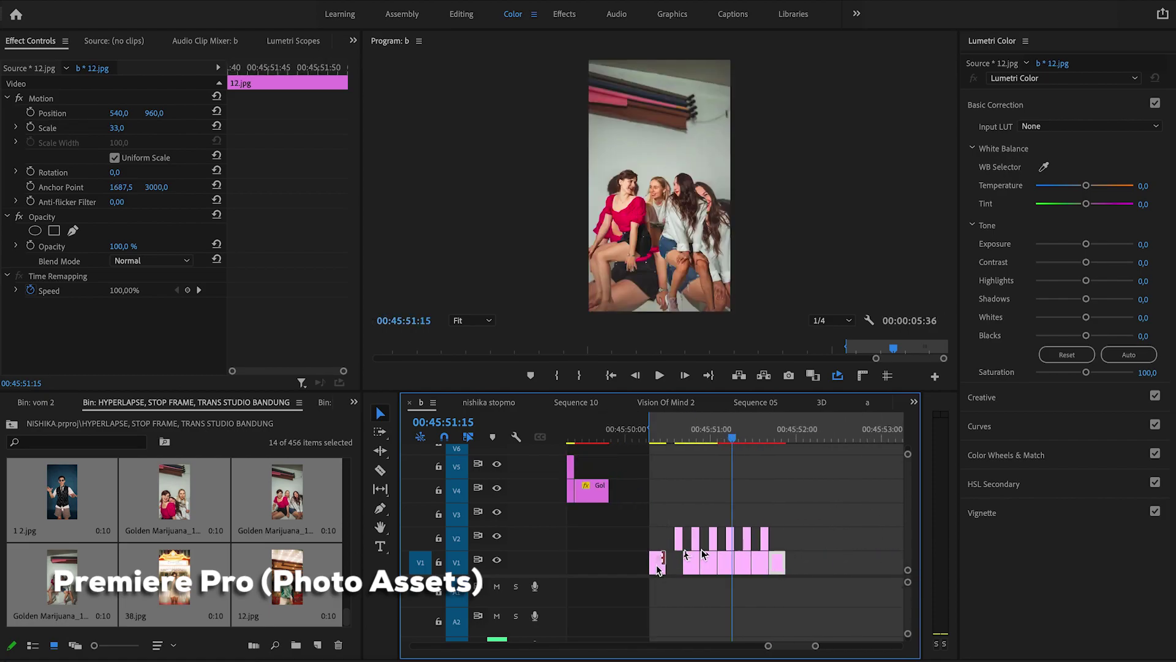
- Move 1 2.jpg 12 frames later on V1 so it directly precedes the next photo, and check it at its start
click(658, 565)
drag(674, 568, 677, 569)
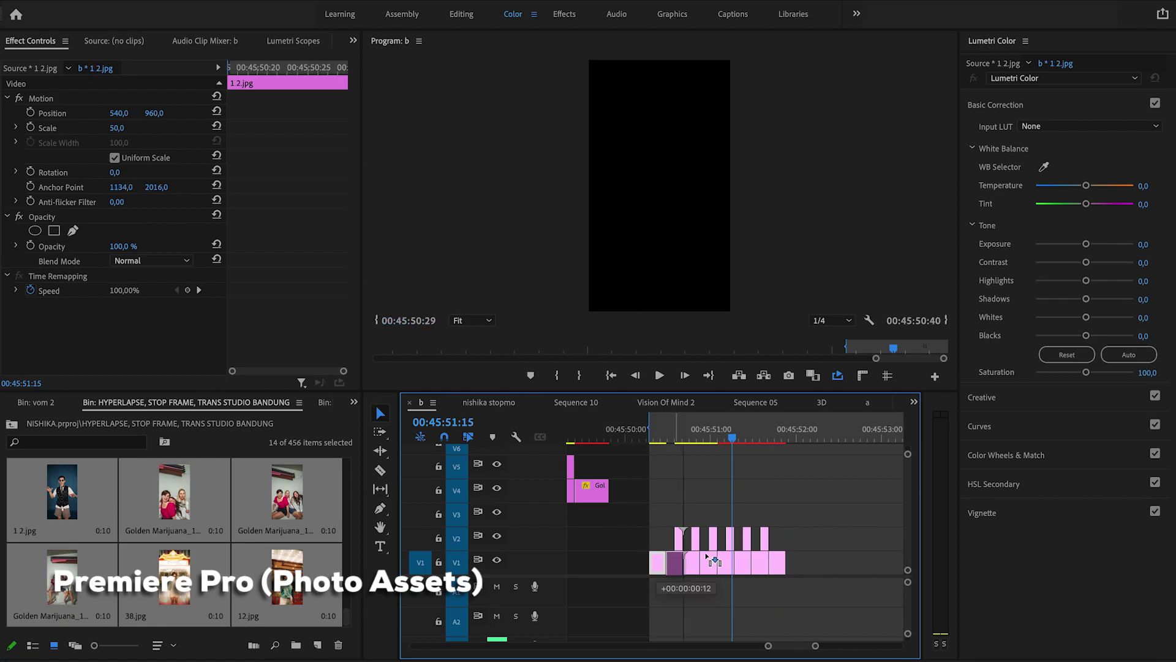
scroll(864, 525, down, 4)
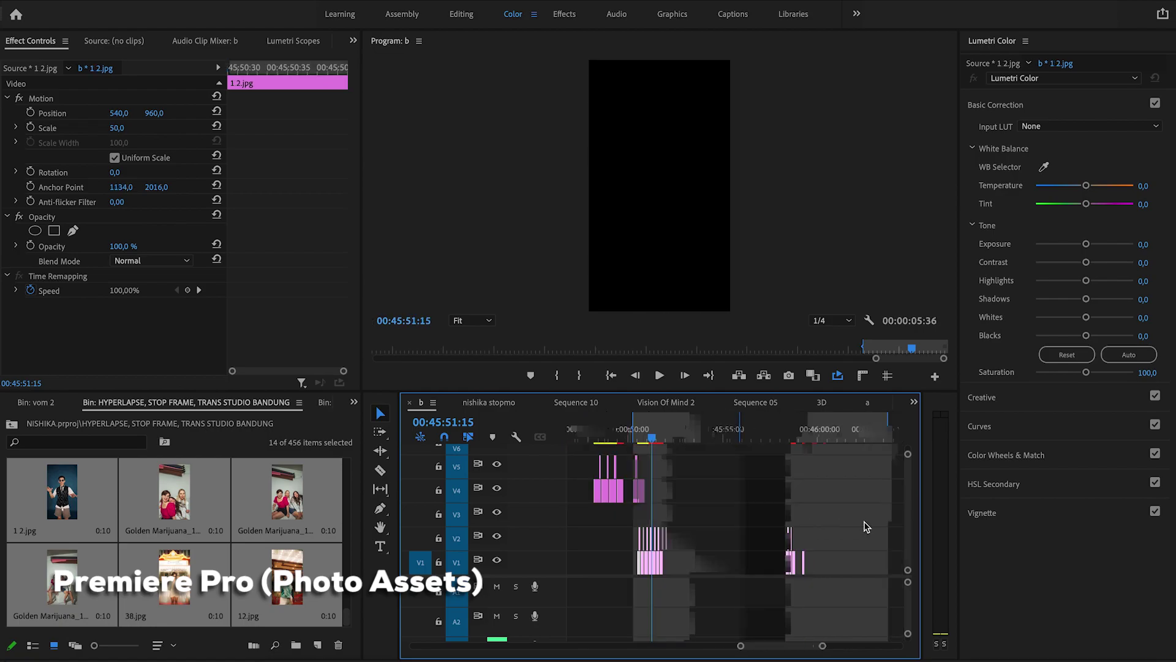
scroll(694, 499, up, 4)
click(749, 438)
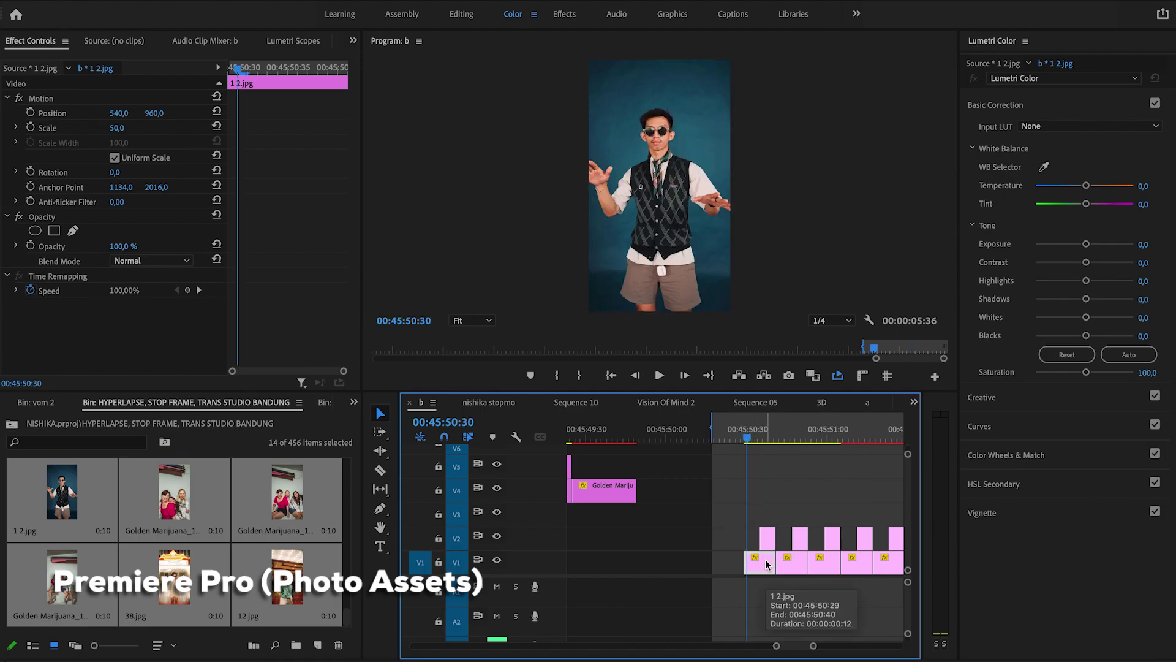
click(652, 543)
- Find cutout 95.png in the project bin and place it on V2 after the last cutout
click(310, 501)
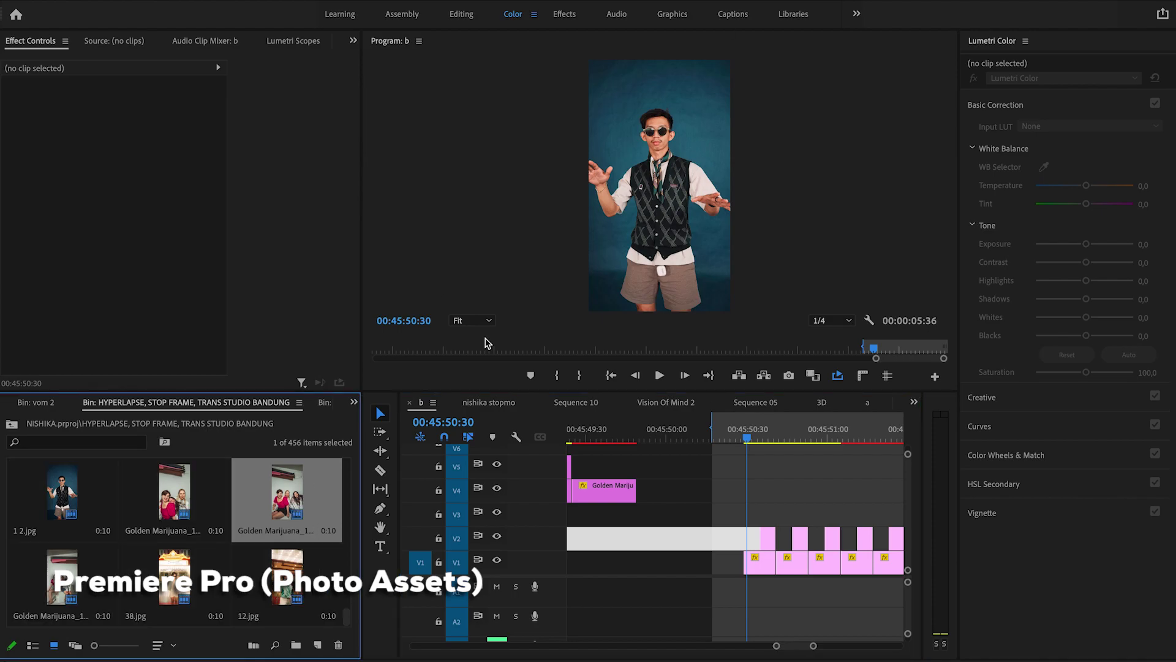
key(Up)
key(Up)
key(Up)
key(Right)
scroll(734, 439, down, 3)
drag(62, 576, 845, 538)
- Set the duration of 95.png to 00:00:00:06 so it ends together with 12.jpg
right_click(858, 538)
click(898, 534)
drag(594, 306, 640, 324)
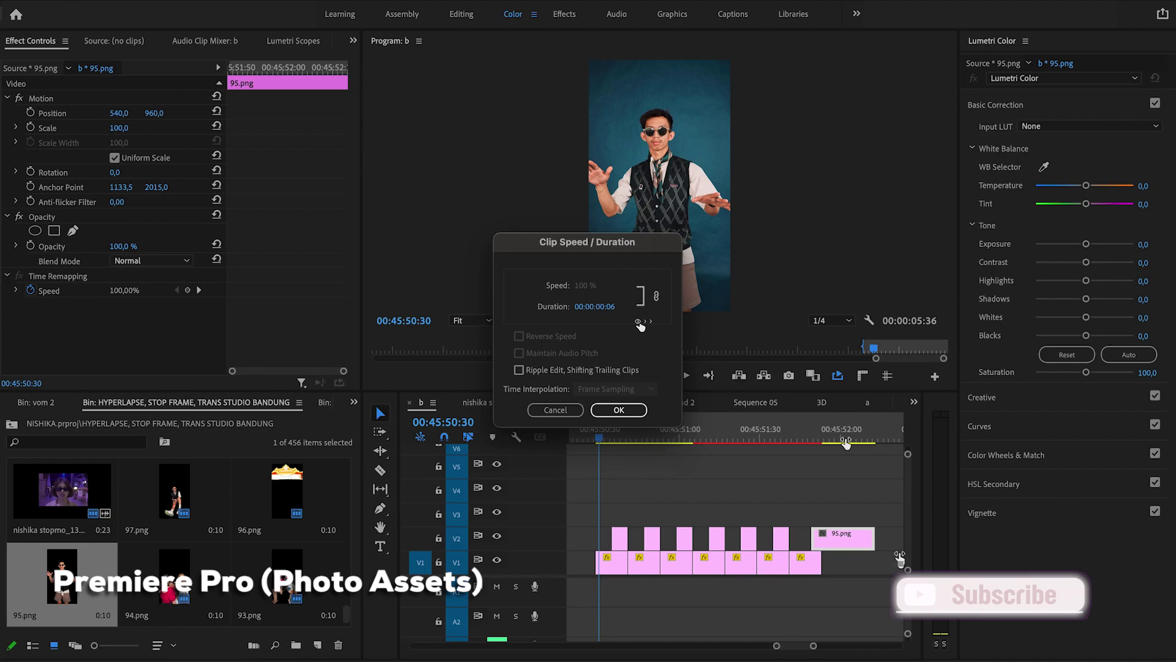
click(618, 410)
- Mark the In point at the first photo's start, 00:45:50:29, and set the vertical position of 94.png to 913
click(599, 463)
key(i)
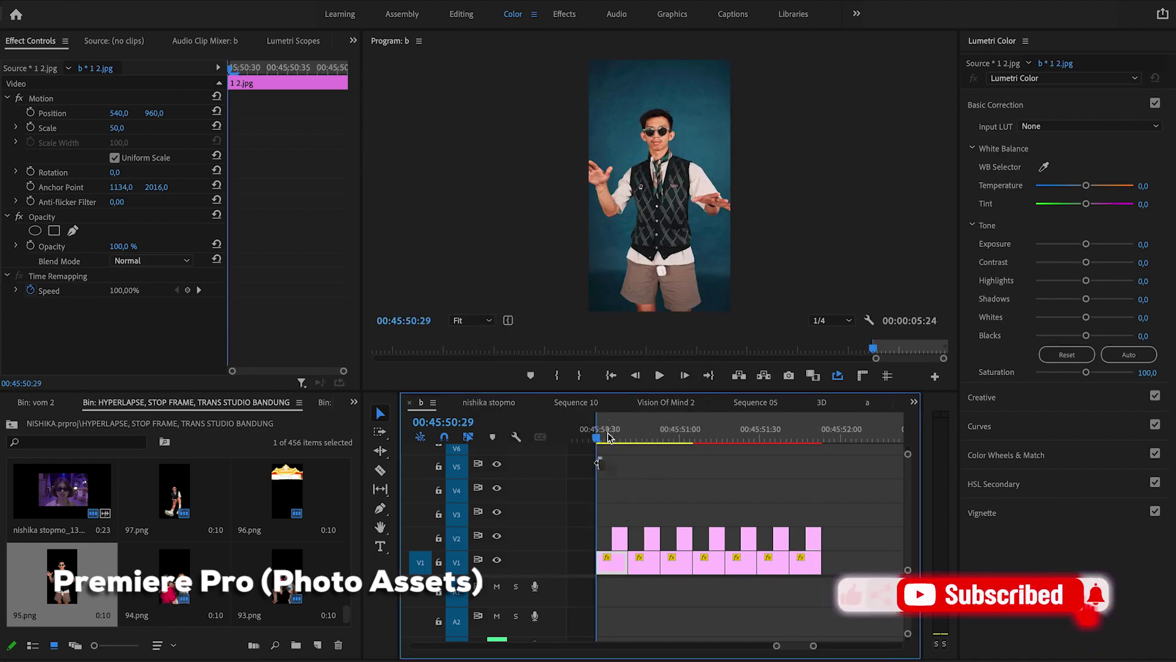
drag(602, 436, 623, 443)
drag(153, 114, 711, 424)
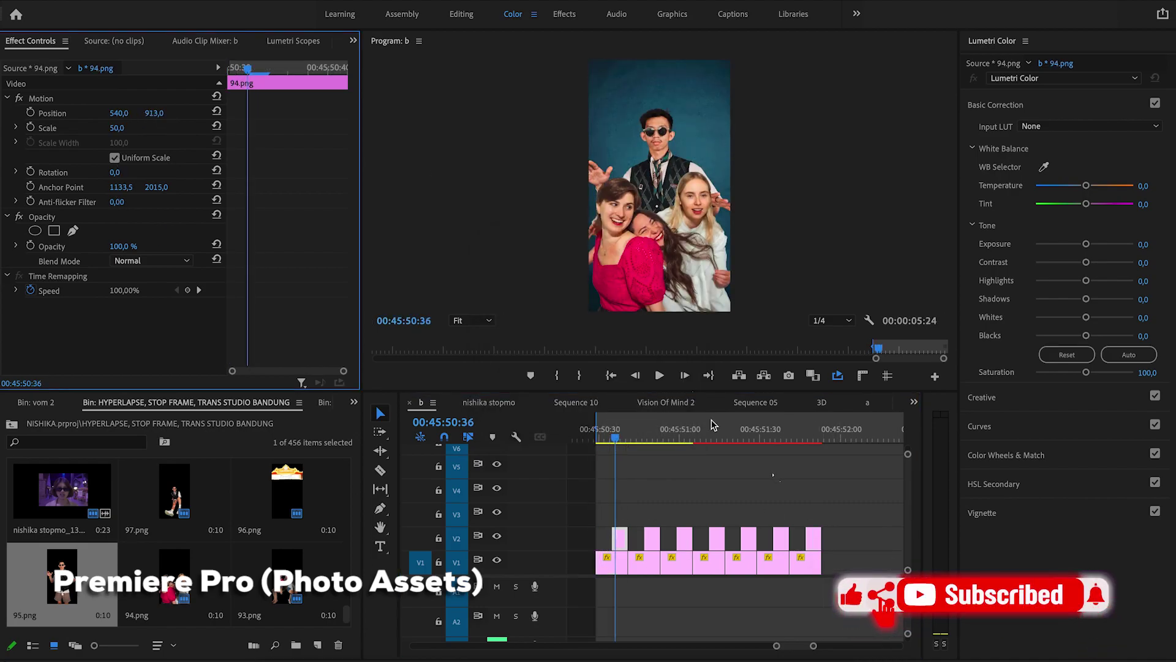
- Mark the Out point at the end of the last photo and play back the photo sequence
click(825, 433)
key(space)
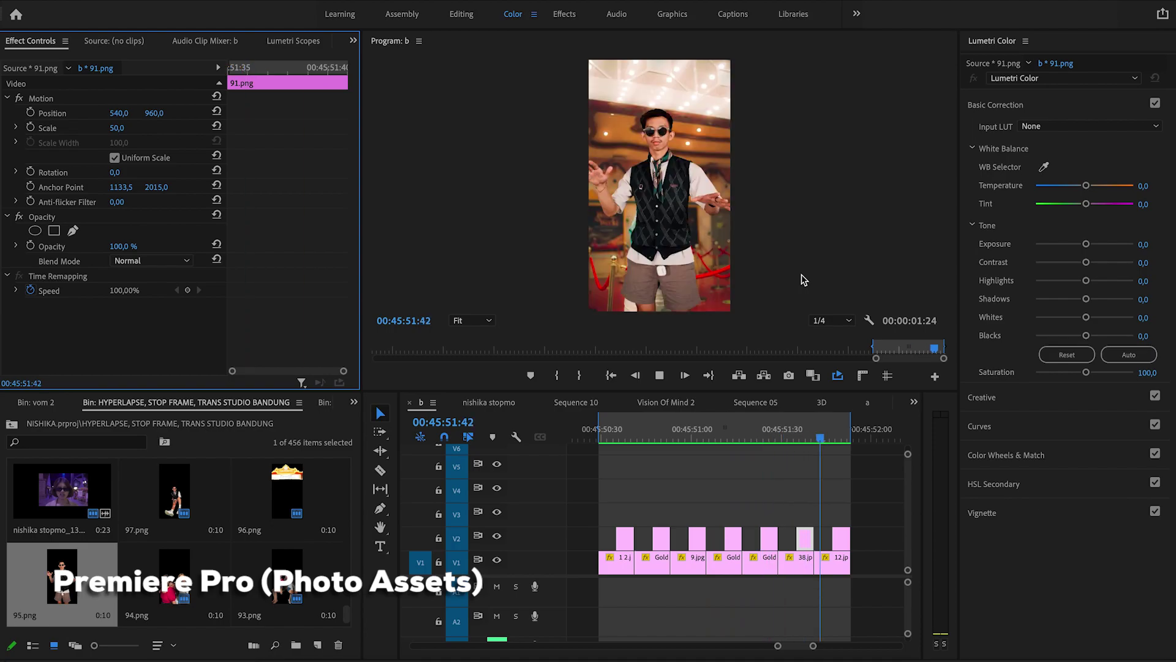
click(649, 562)
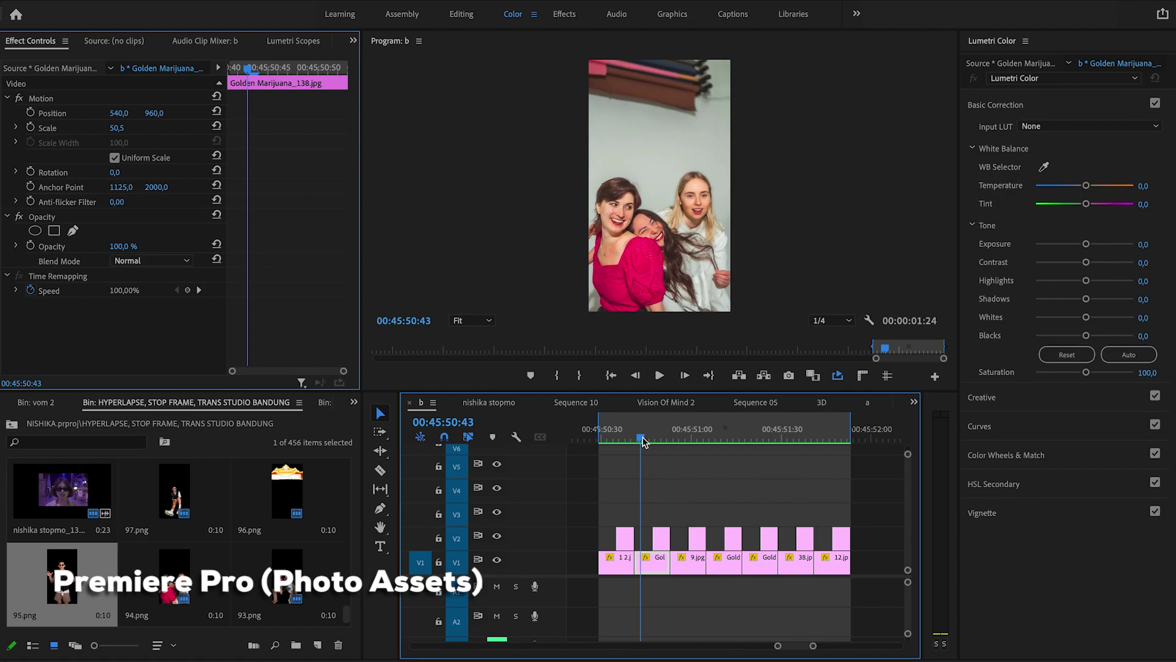
key(space)
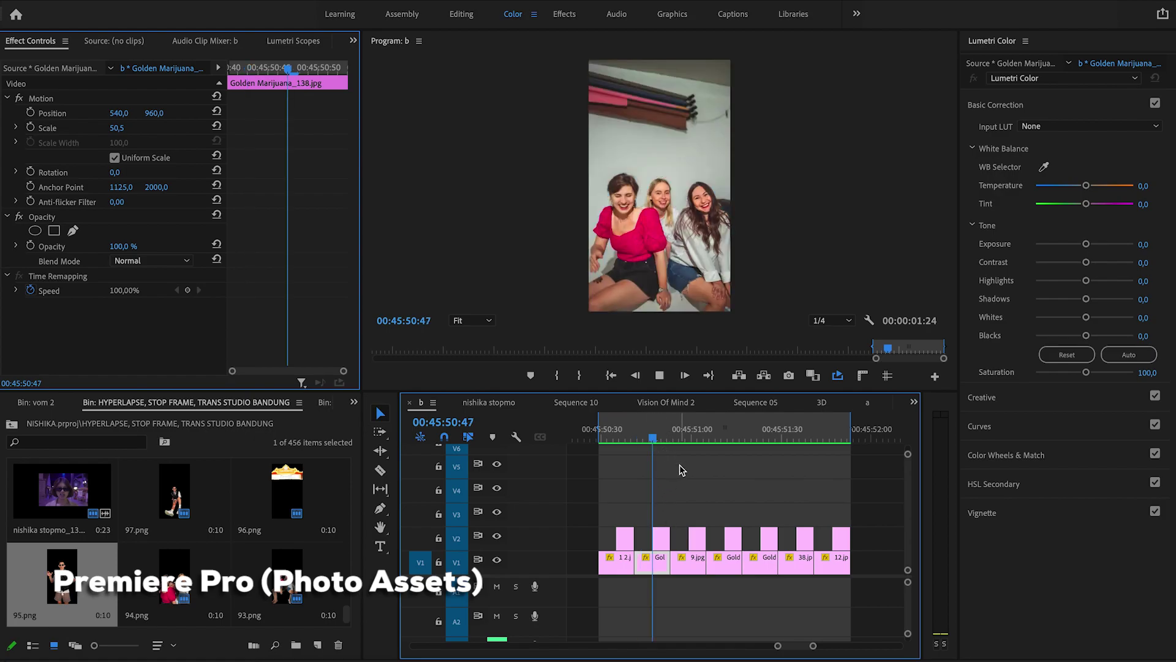